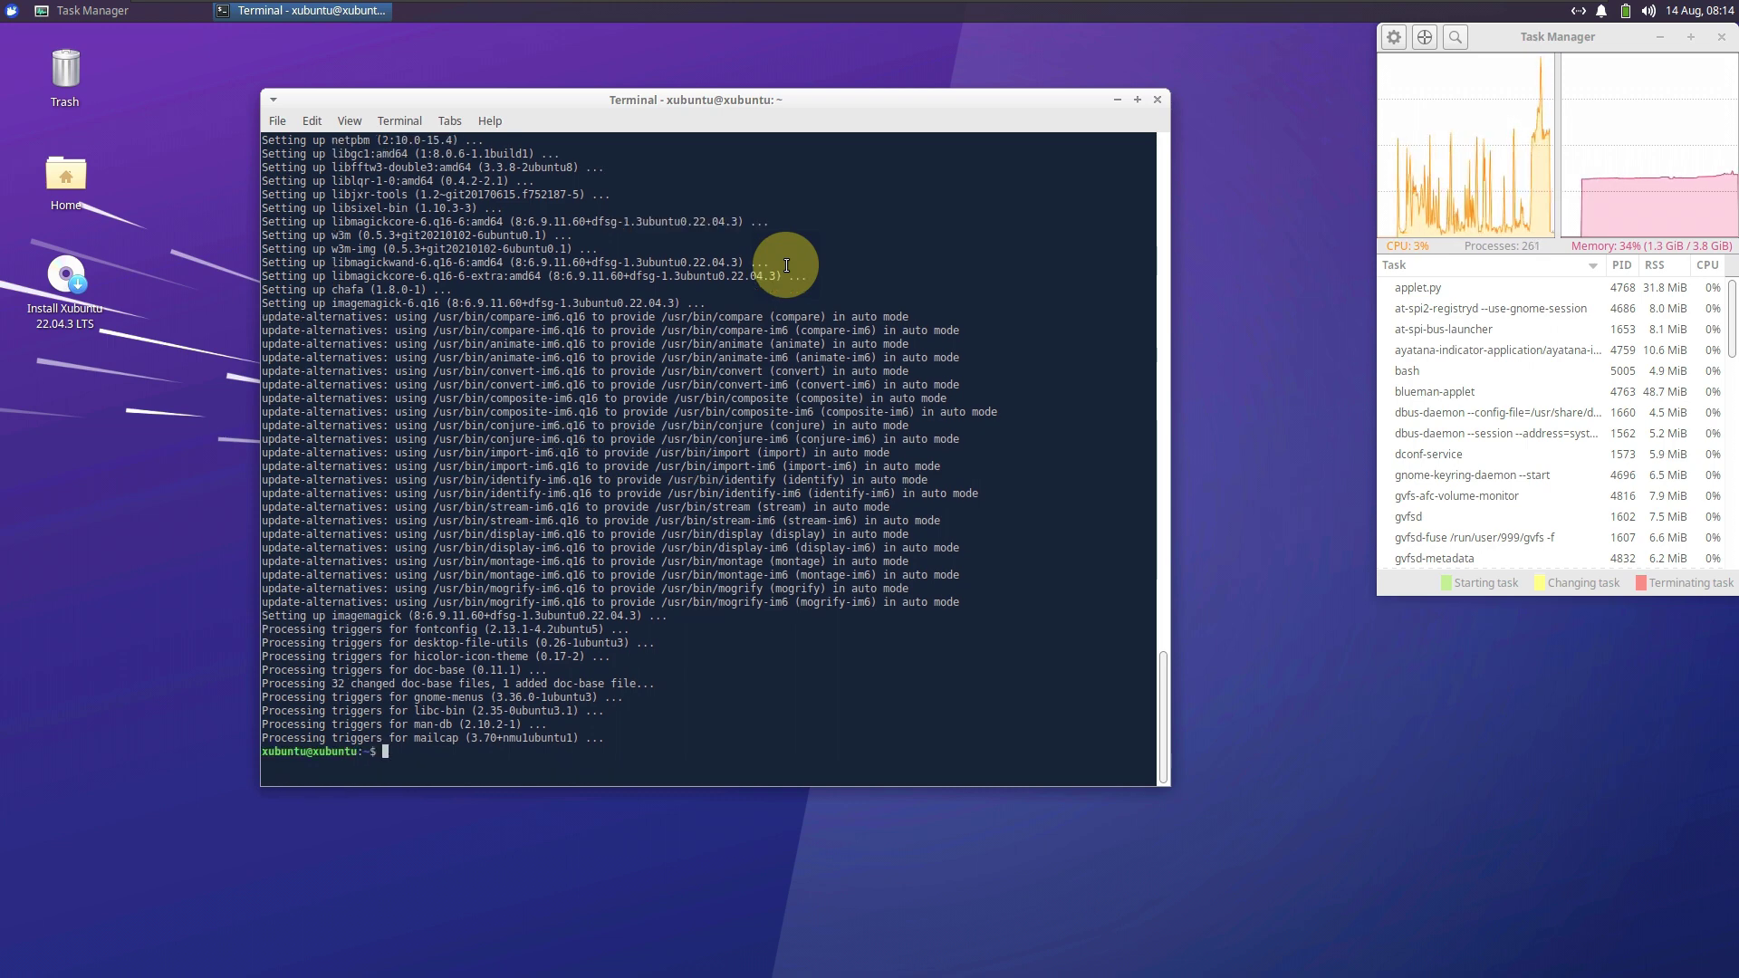
Display the system information by running neofetch and the detailed hardware report inxi -sv8.
type("neofetch")
key("Return")
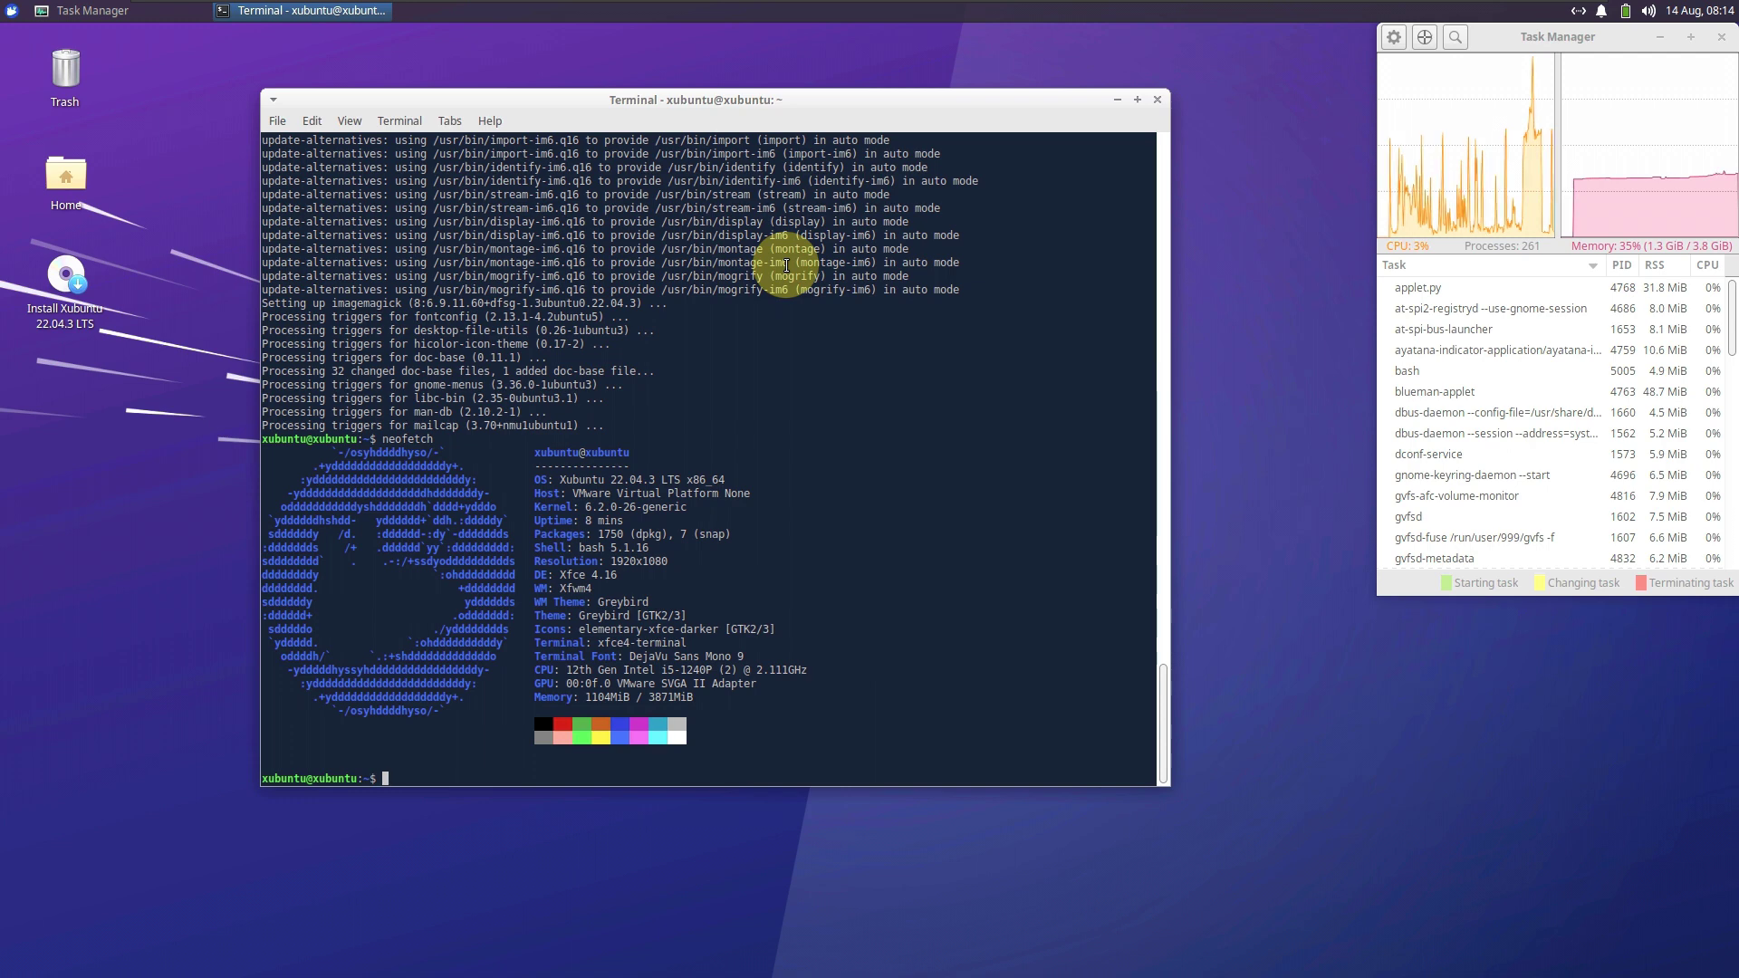
type("inxi -sv8")
key("Return")
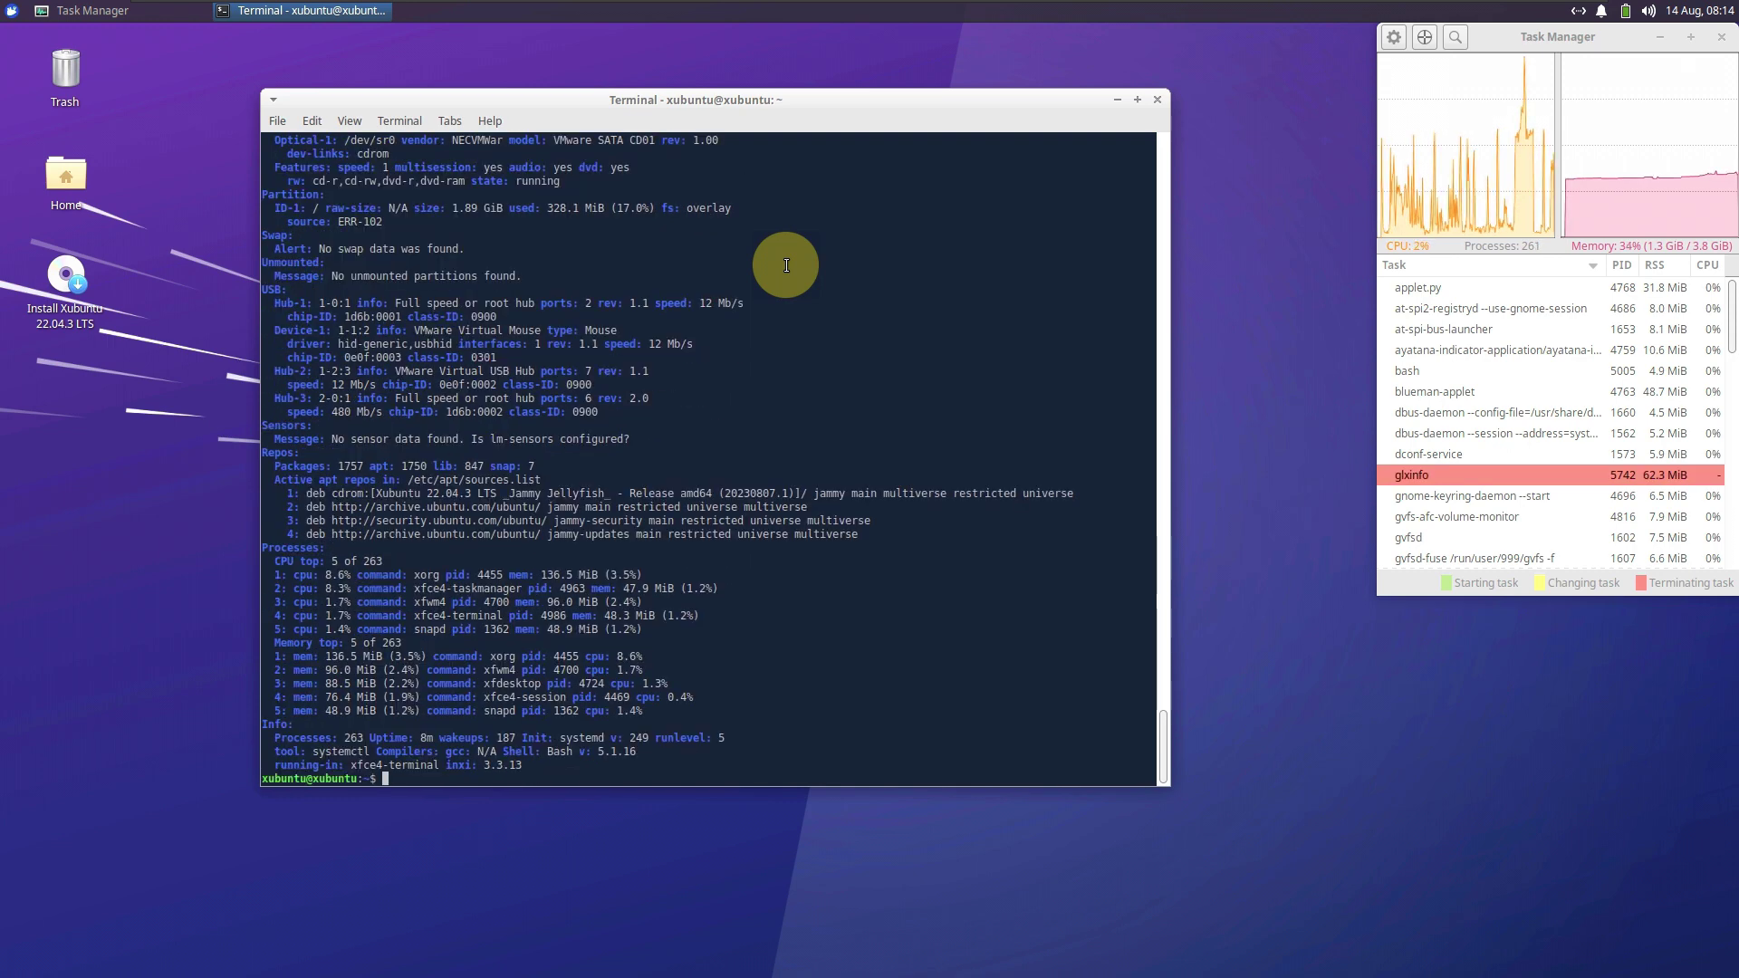
Try running htop, and install the htop package with apt using sudo rights.
type("htop")
key("Return")
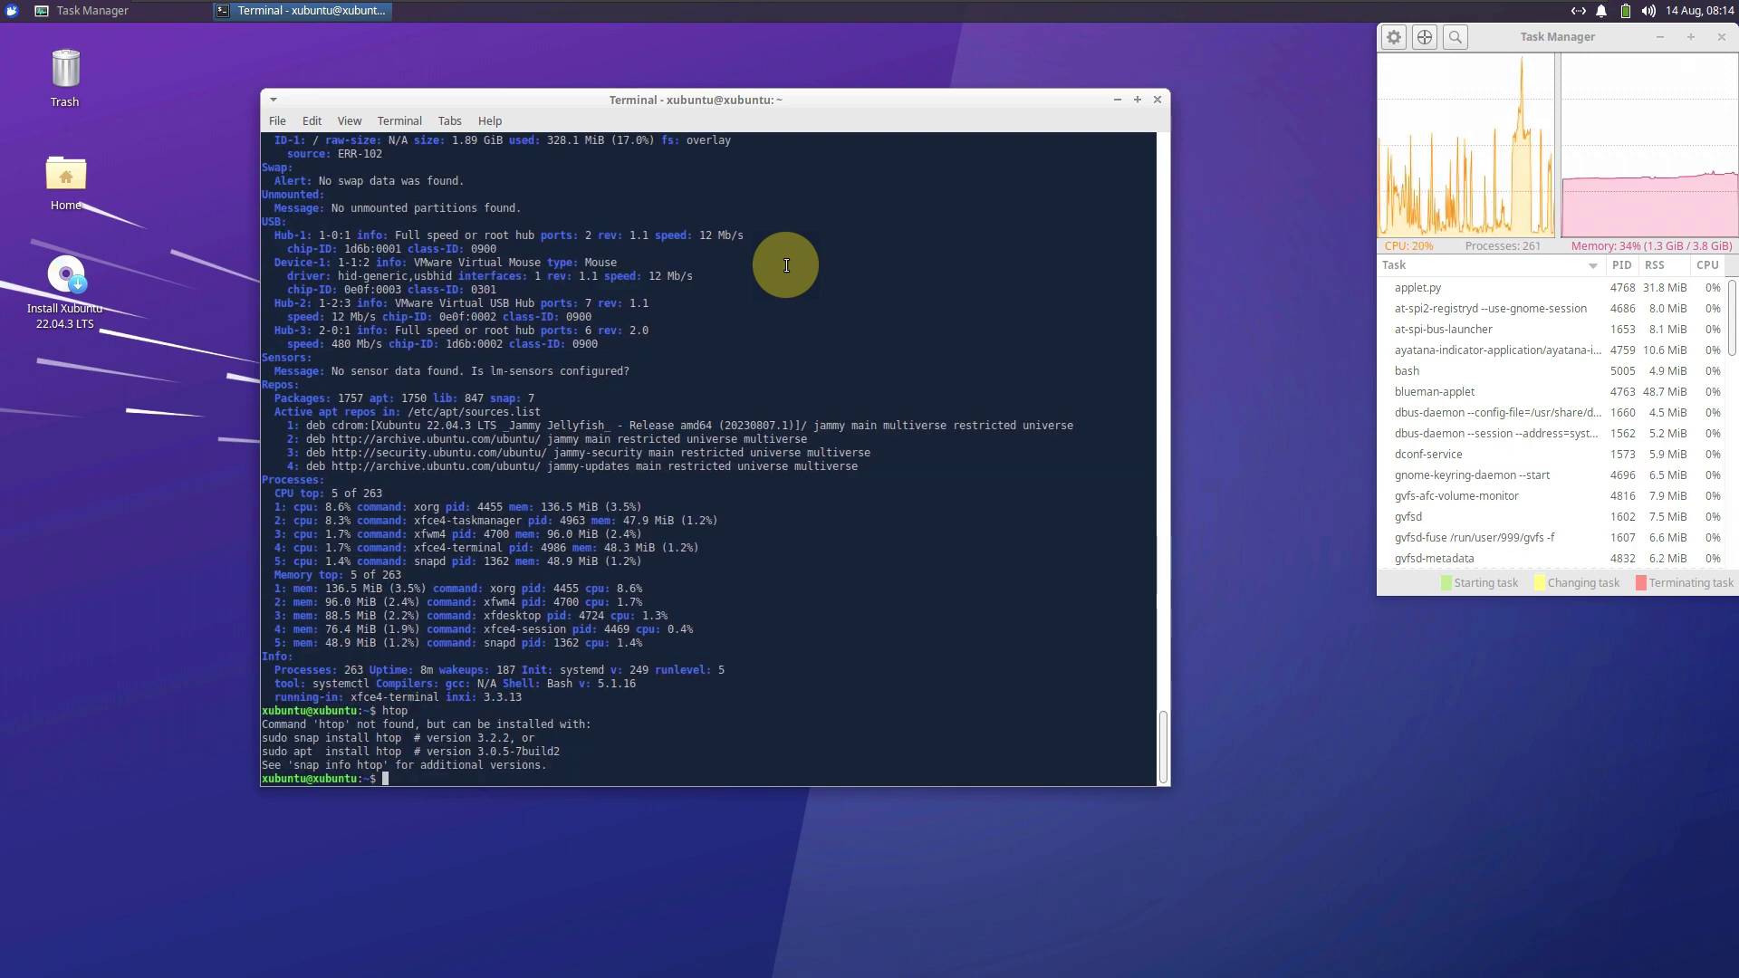
type("sudo a")
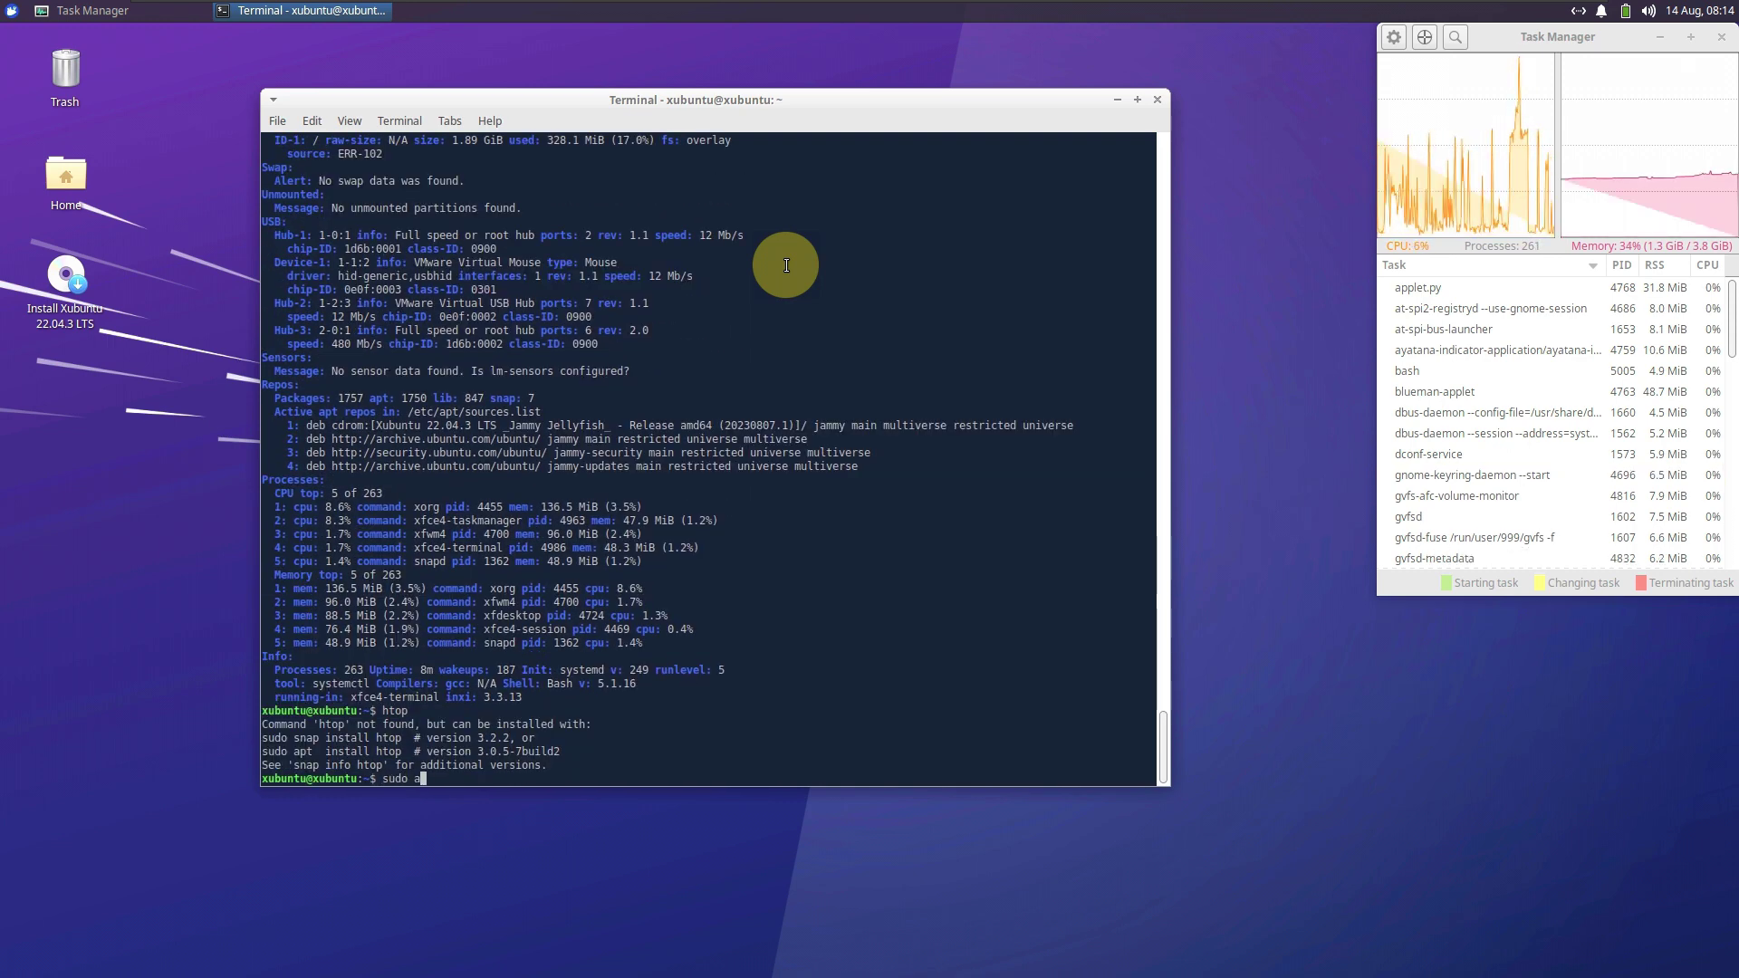
type("pt install htop")
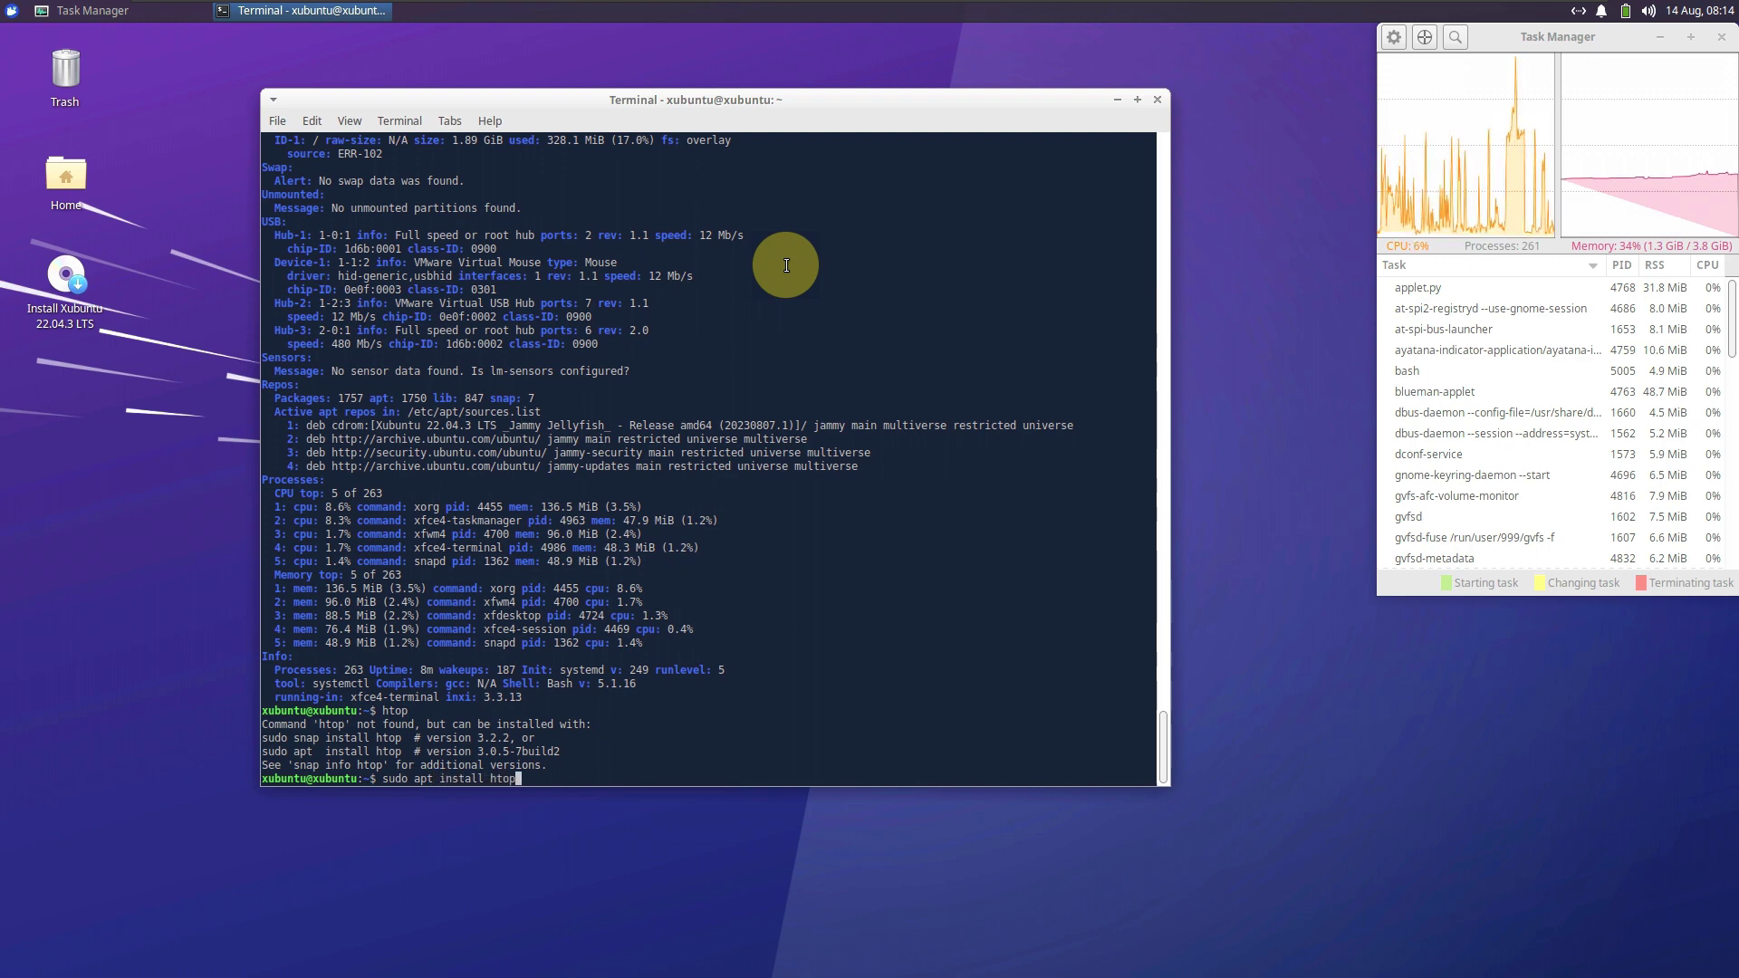
key("Return")
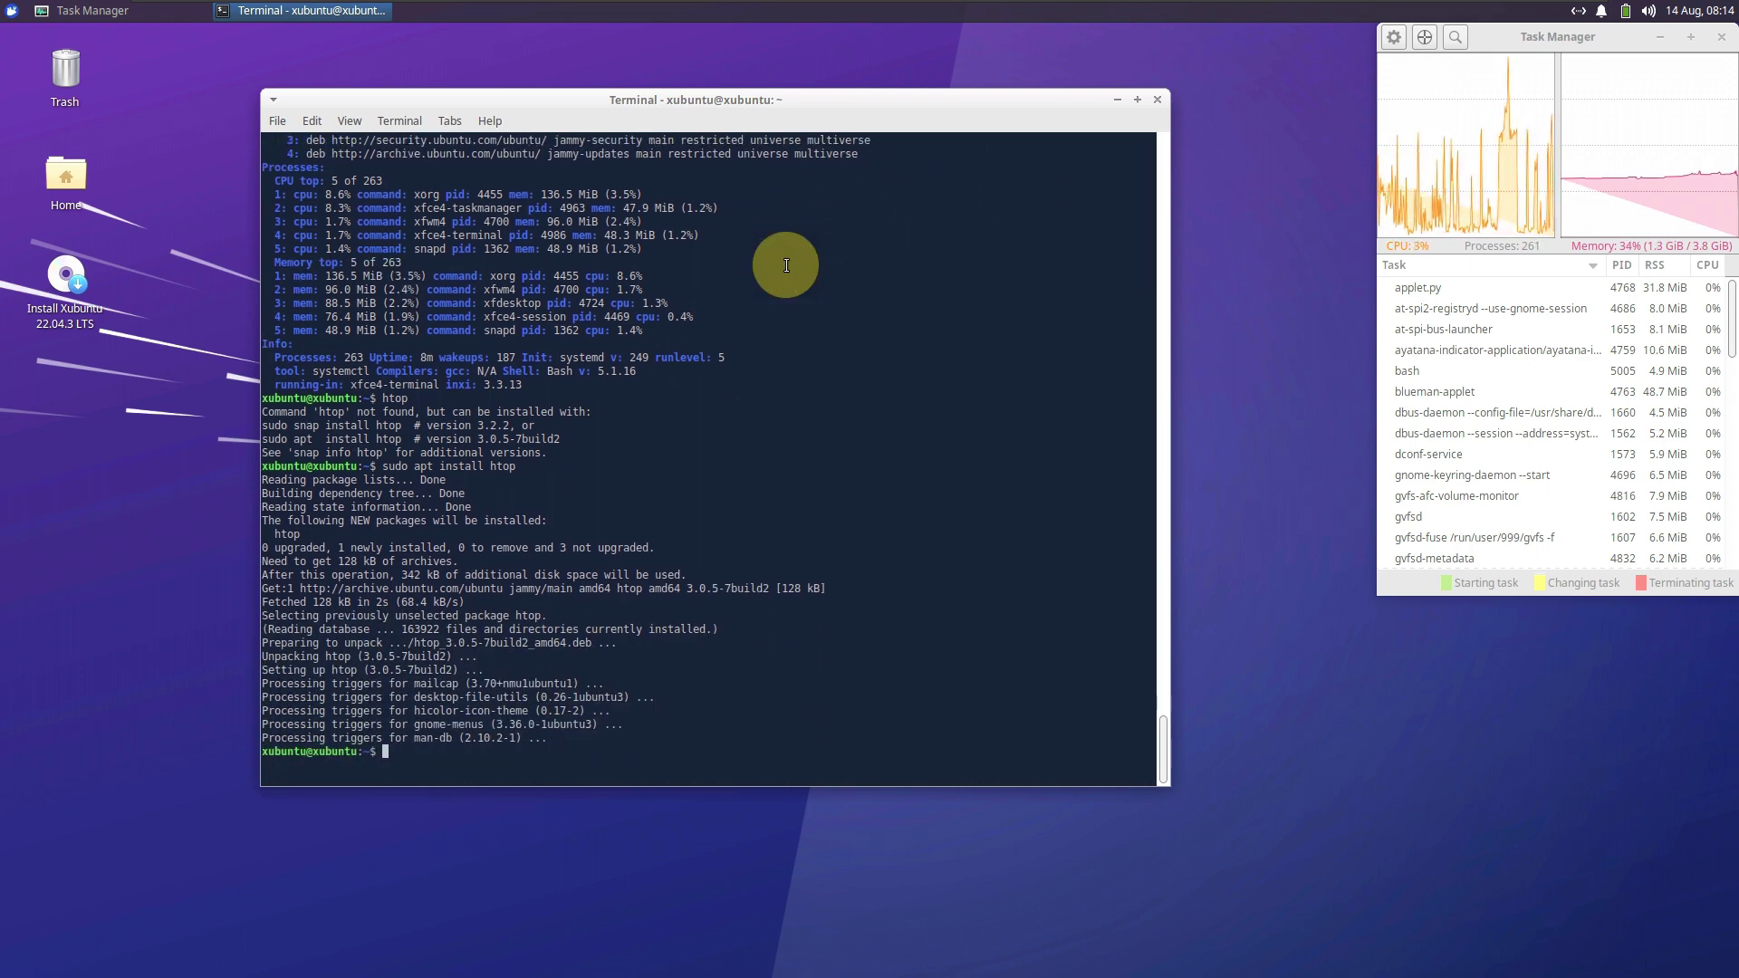
Run htop to view the running processes, and close the terminal window.
type("htop")
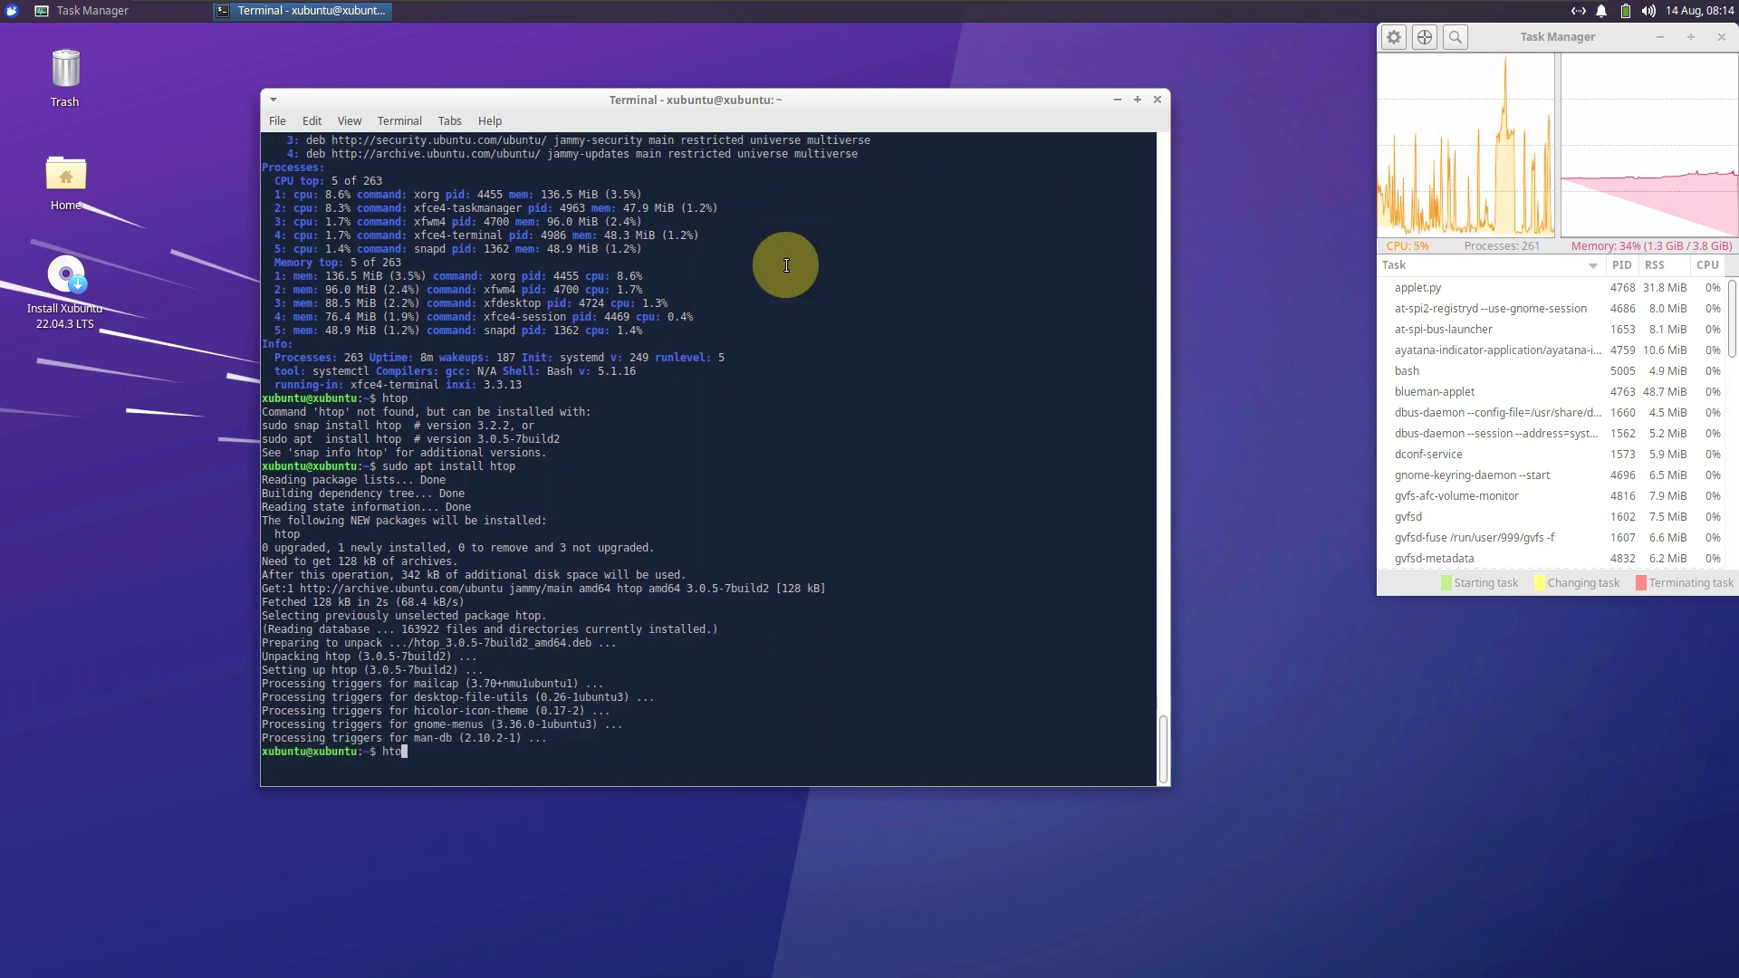
key("Return")
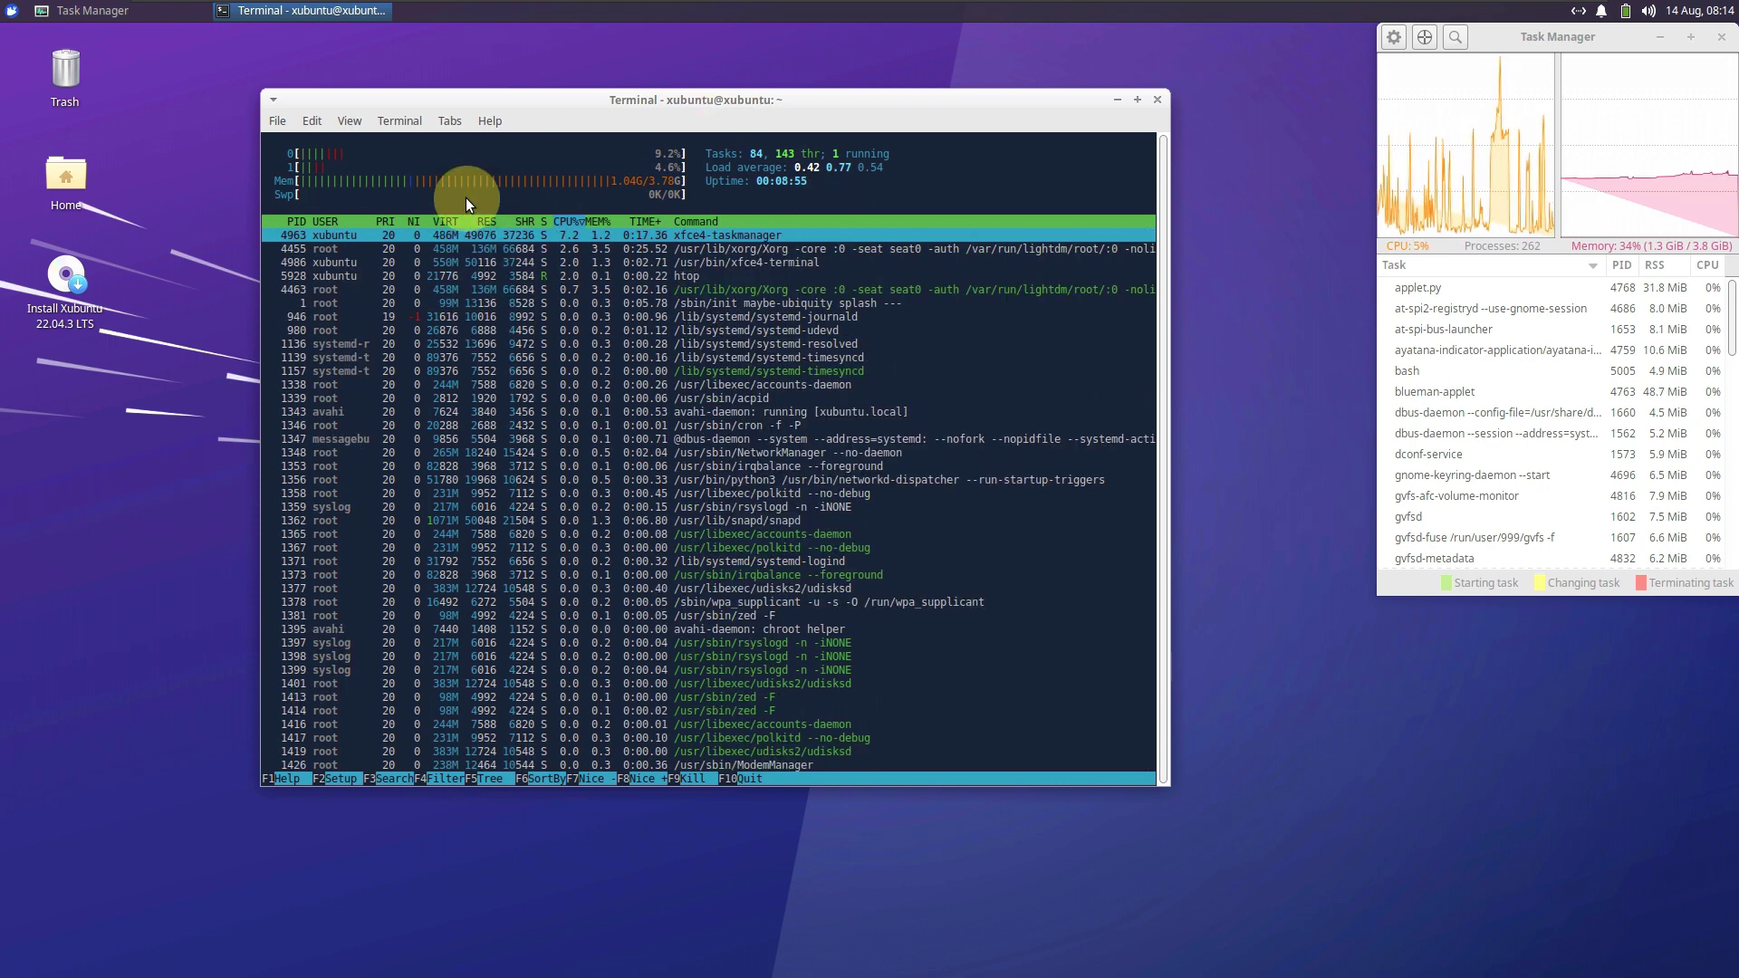
left_click(973, 712)
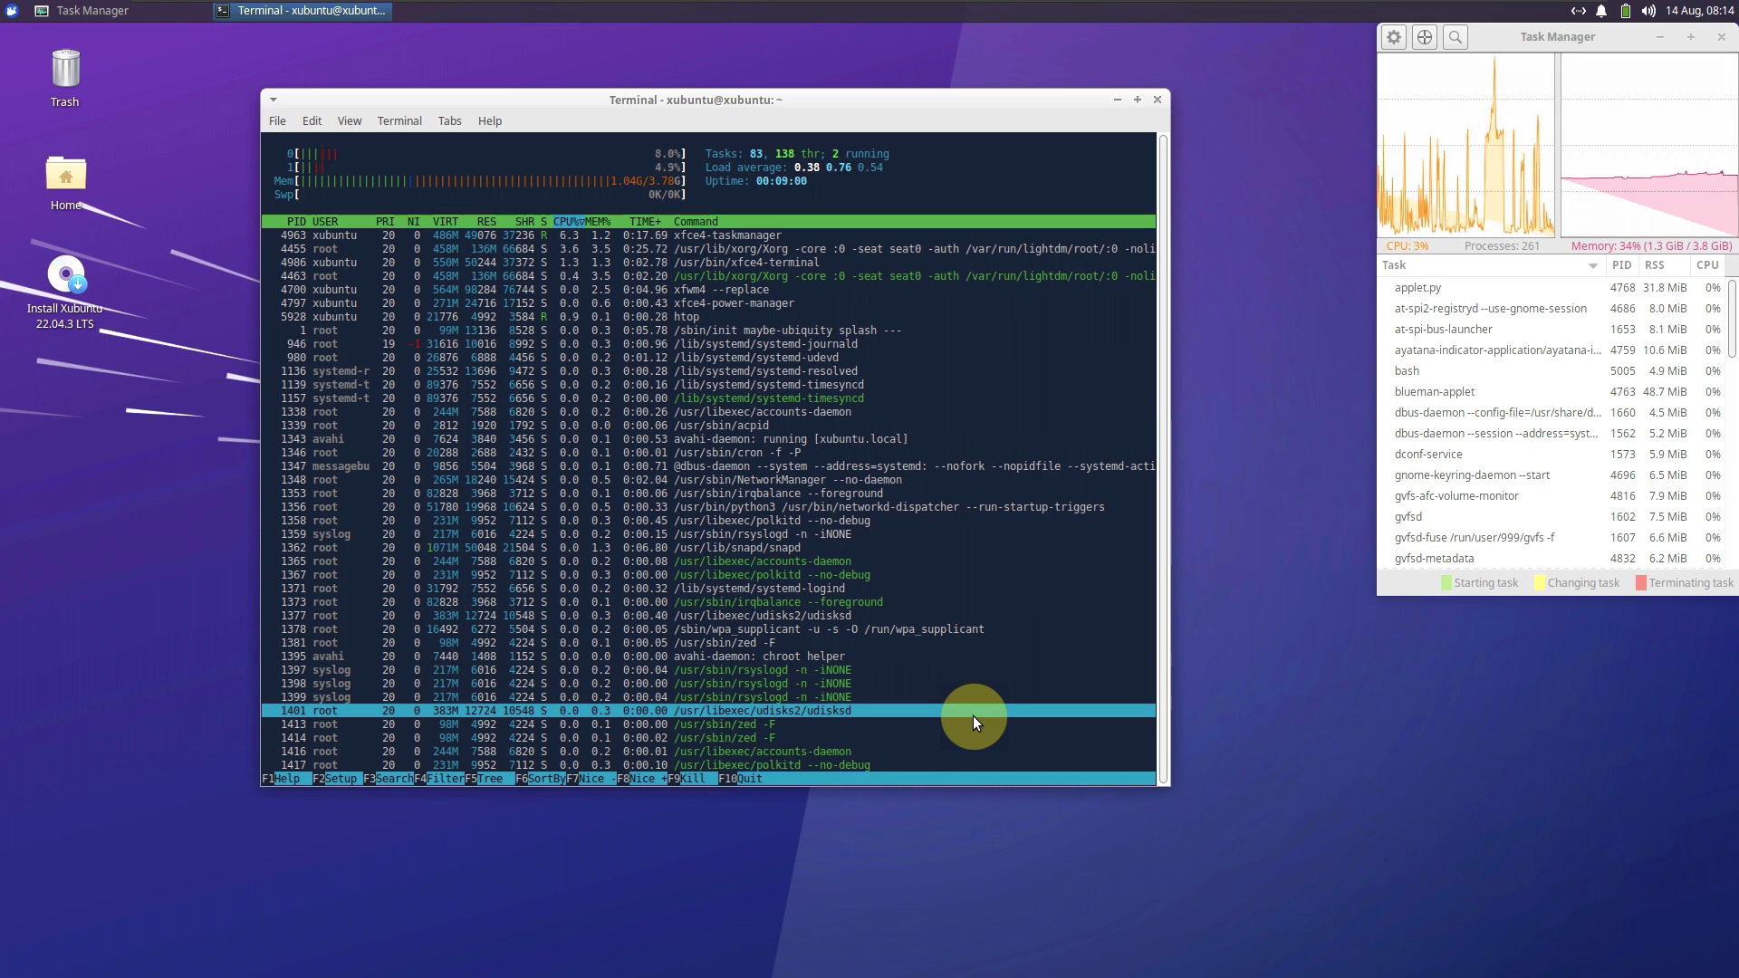
left_click(1156, 106)
left_click(766, 517)
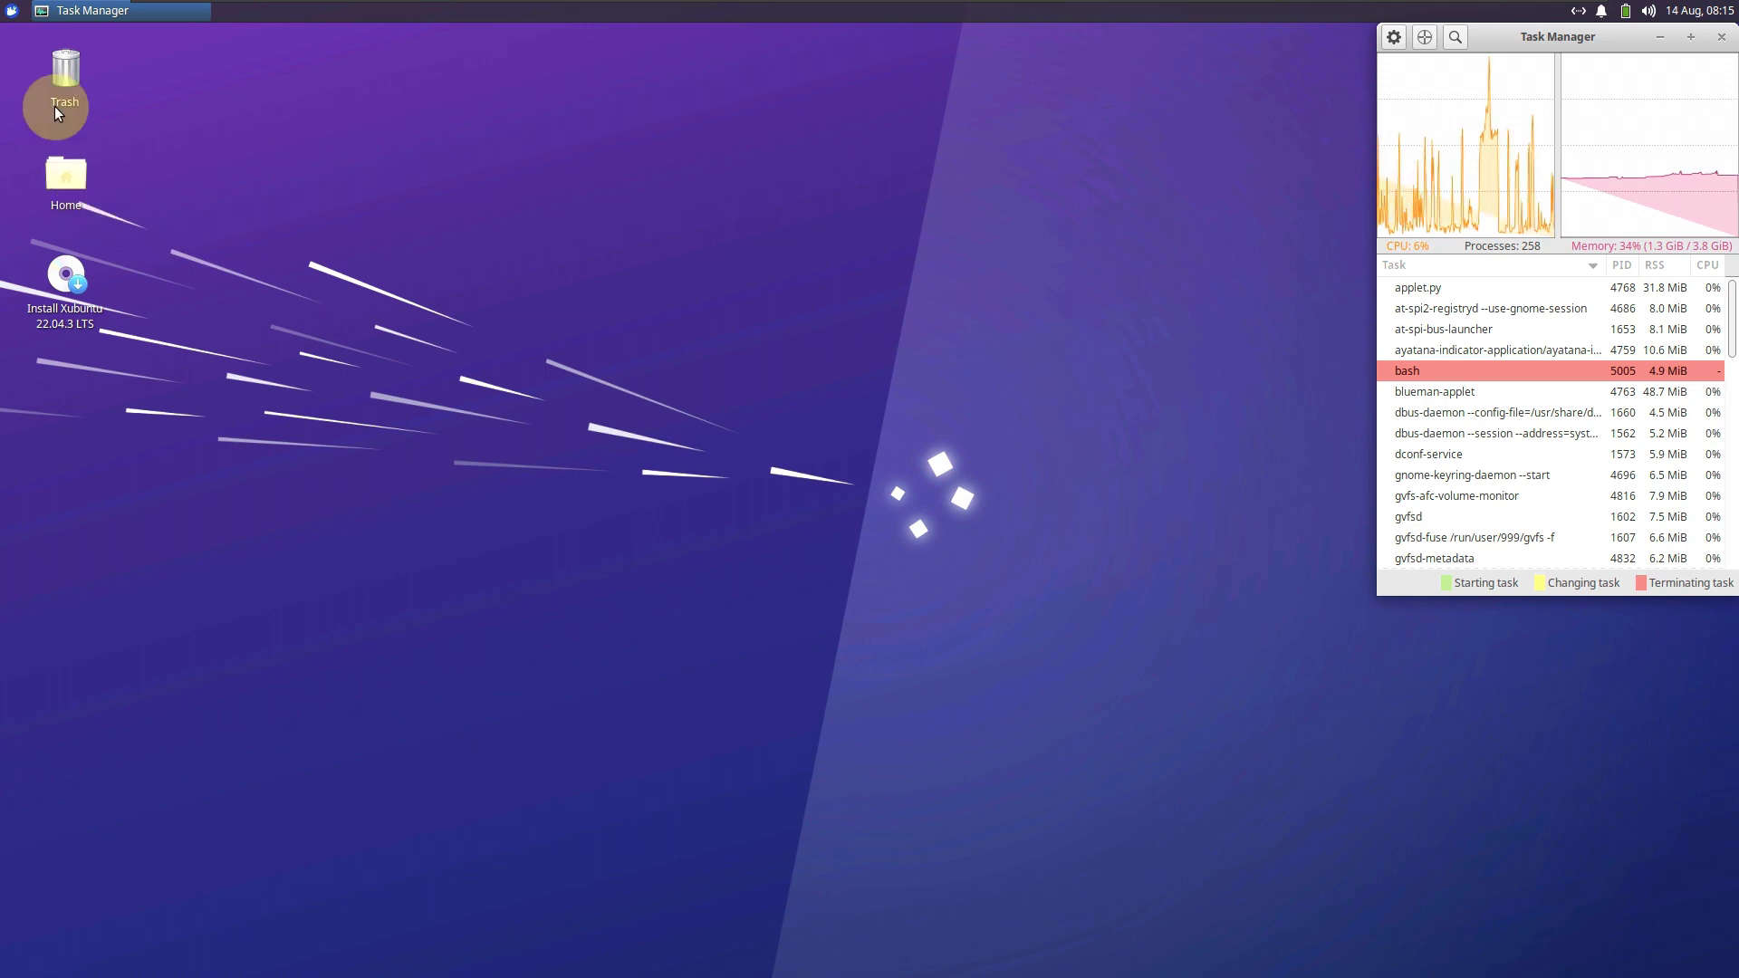
Start the Xubuntu installer, look through the keyboard layouts and continue with English (US).
double_click(69, 275)
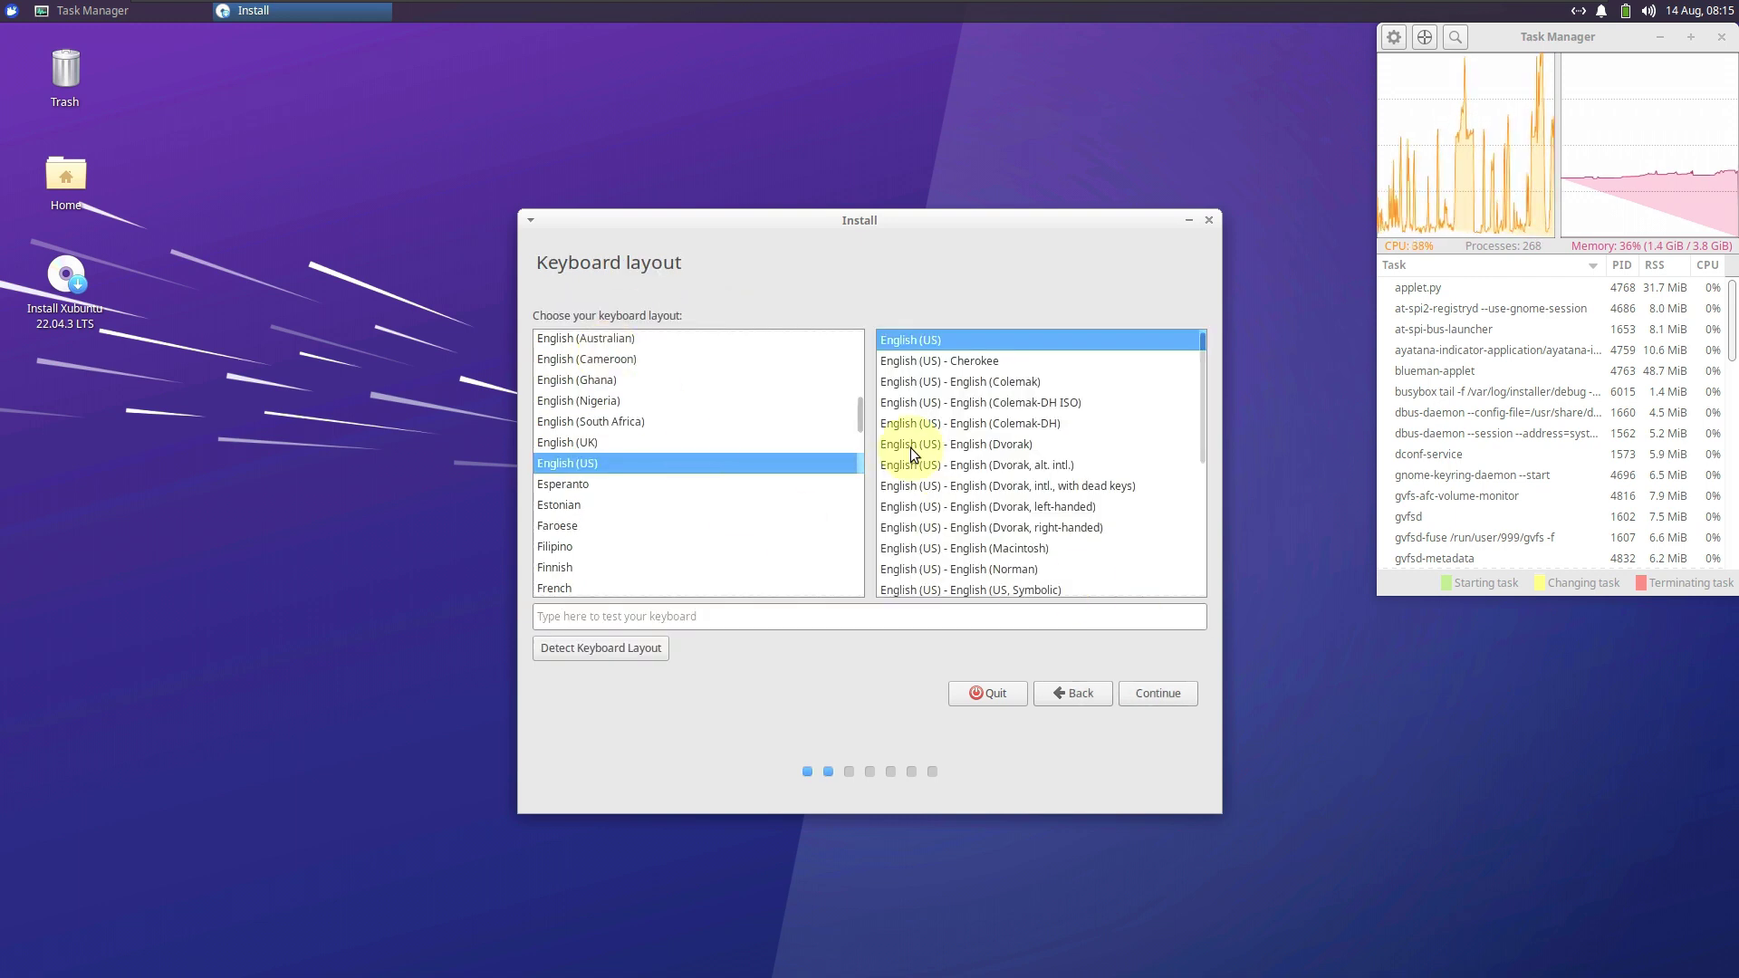
scroll(727, 443, "up", 5)
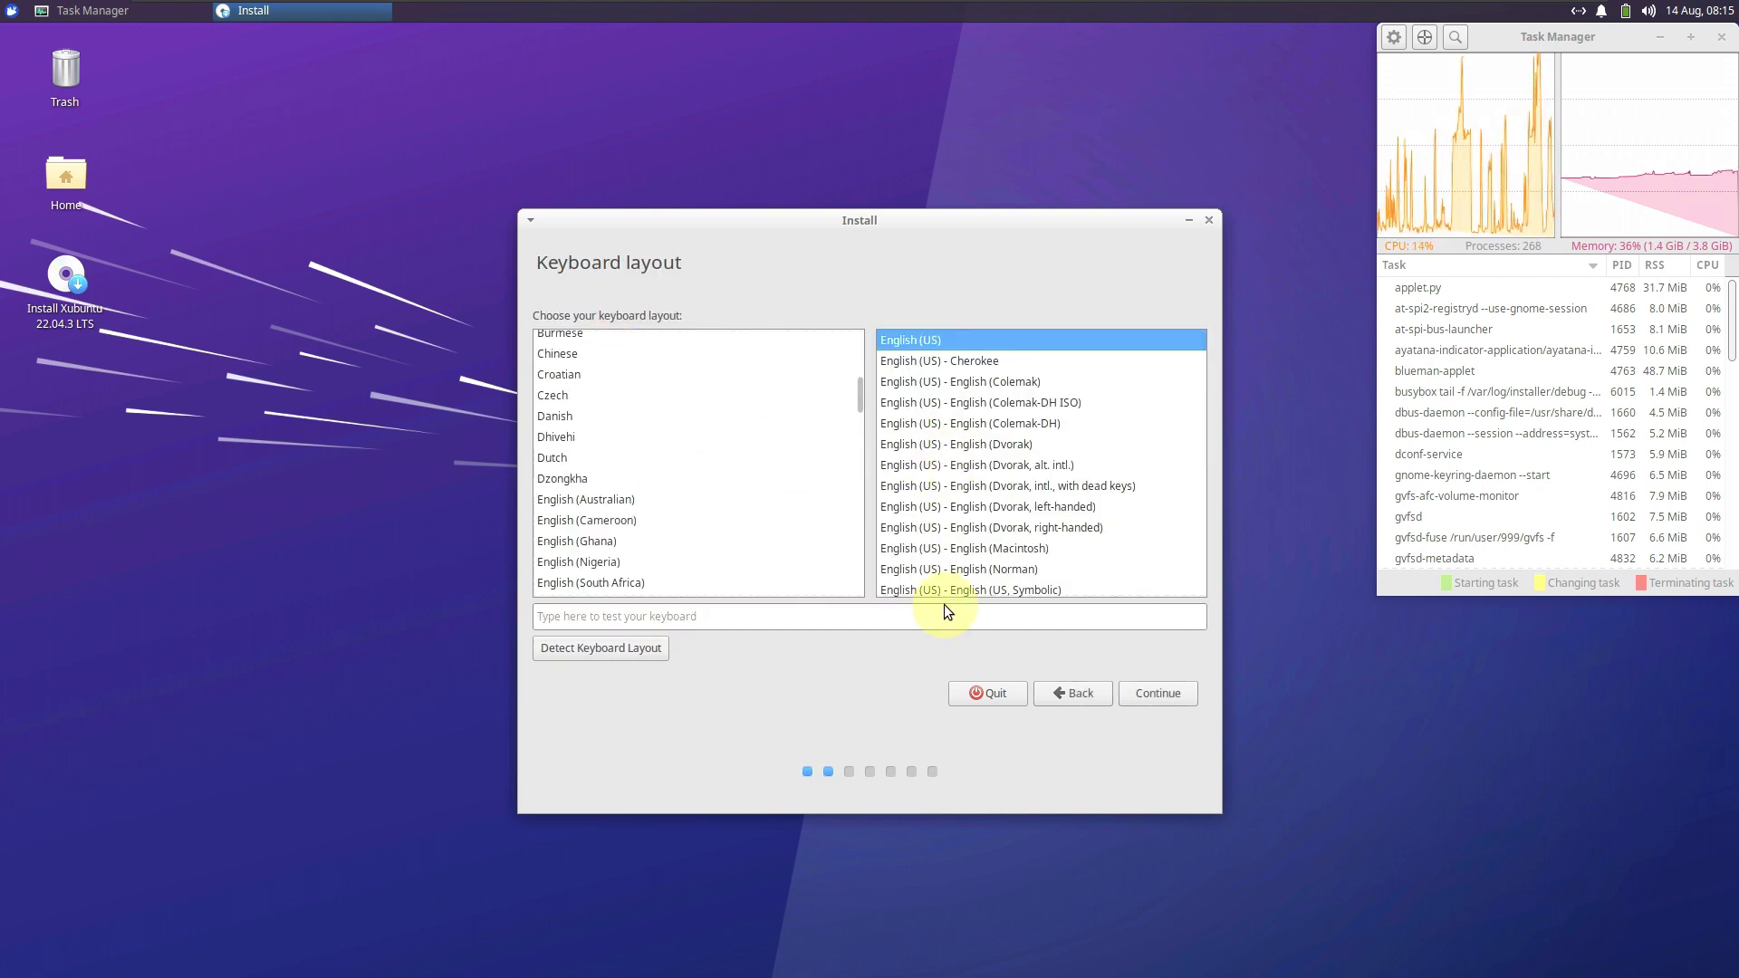
scroll(814, 492, "up", 8)
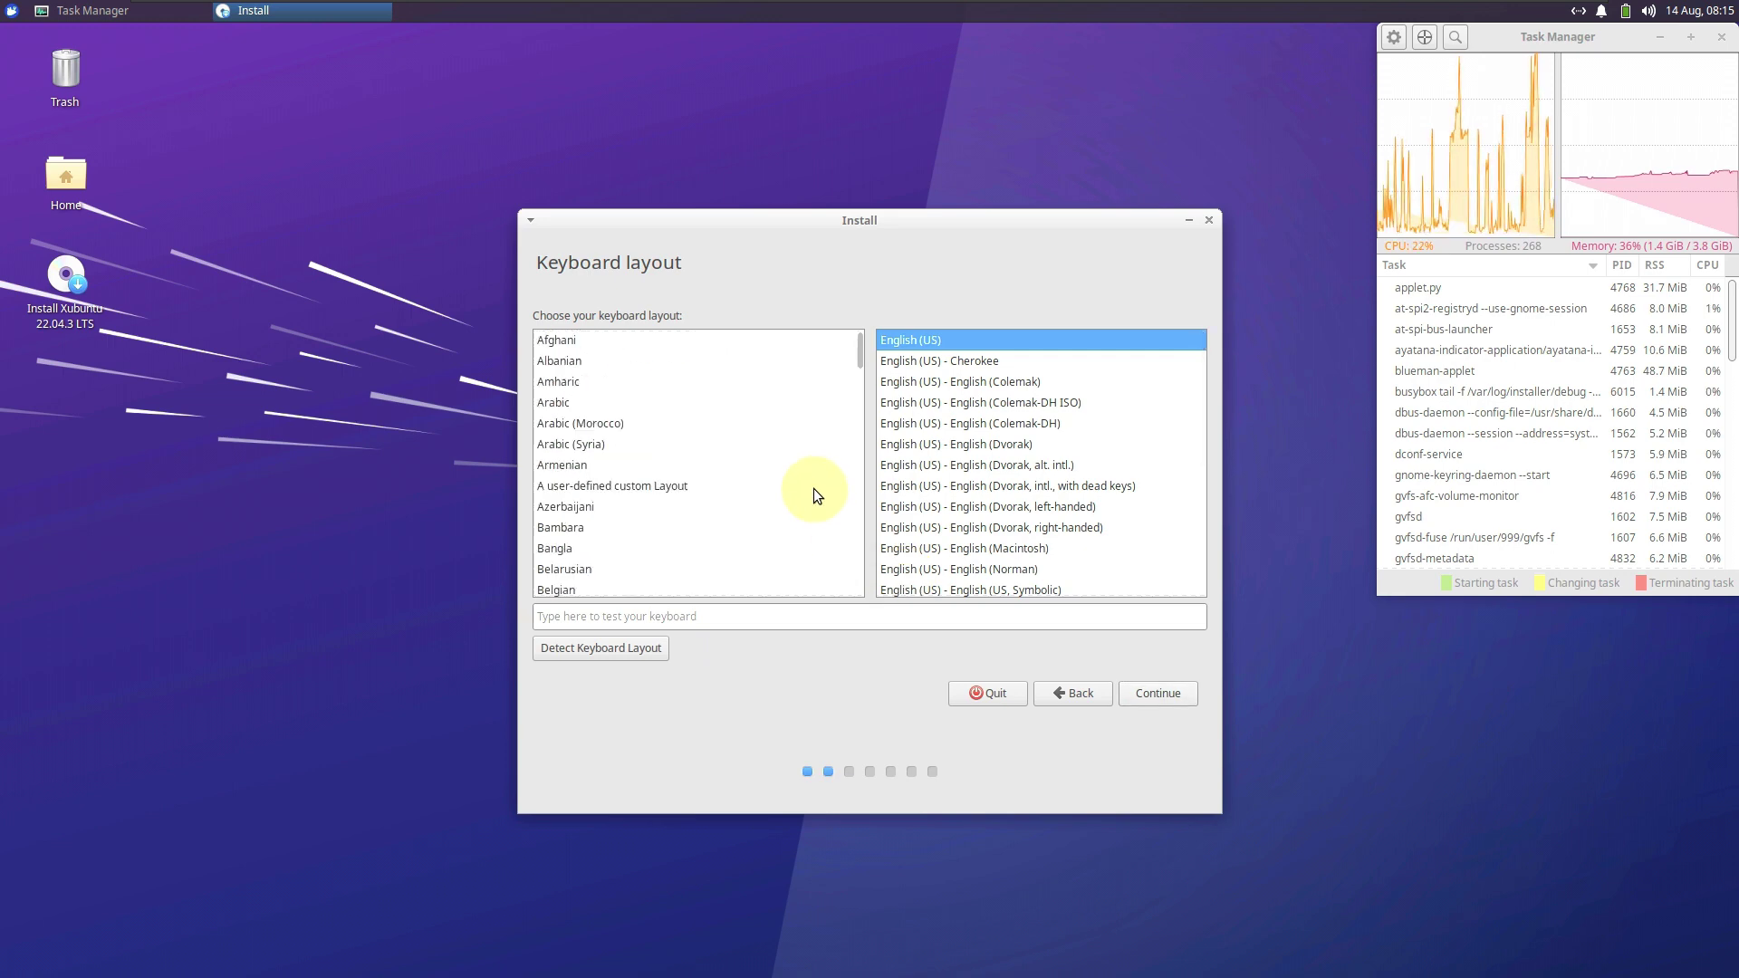
scroll(814, 487, "down", 5)
scroll(813, 490, "down", 5)
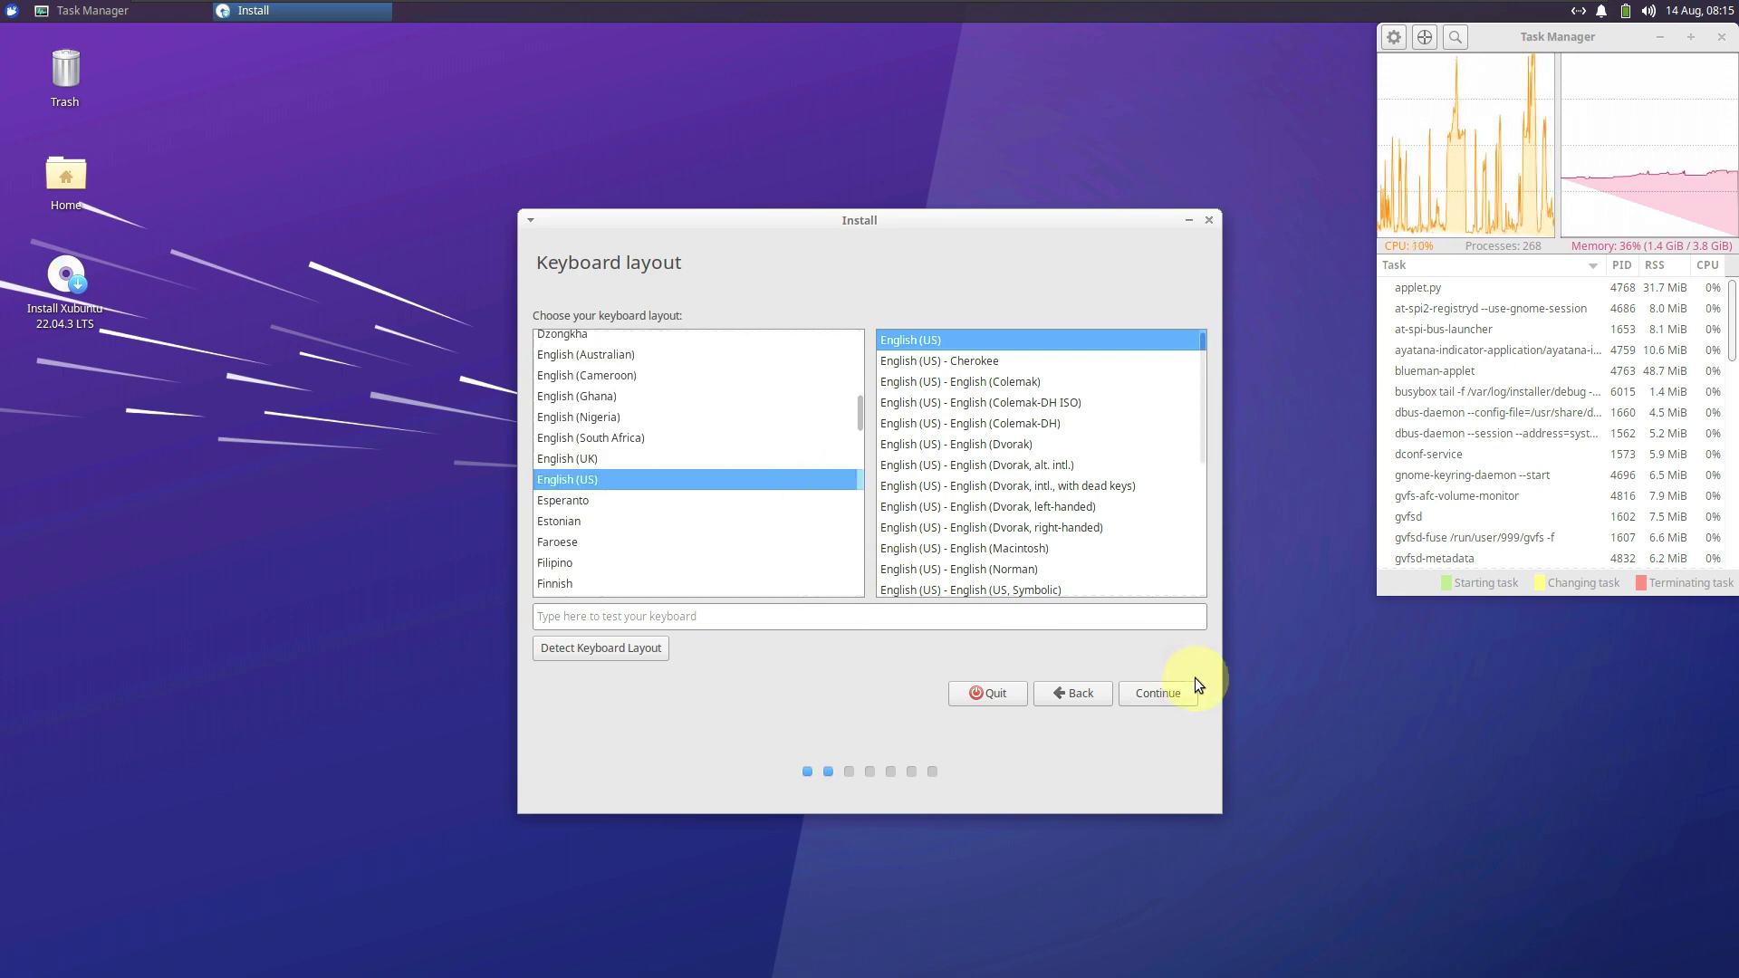
left_click(1161, 693)
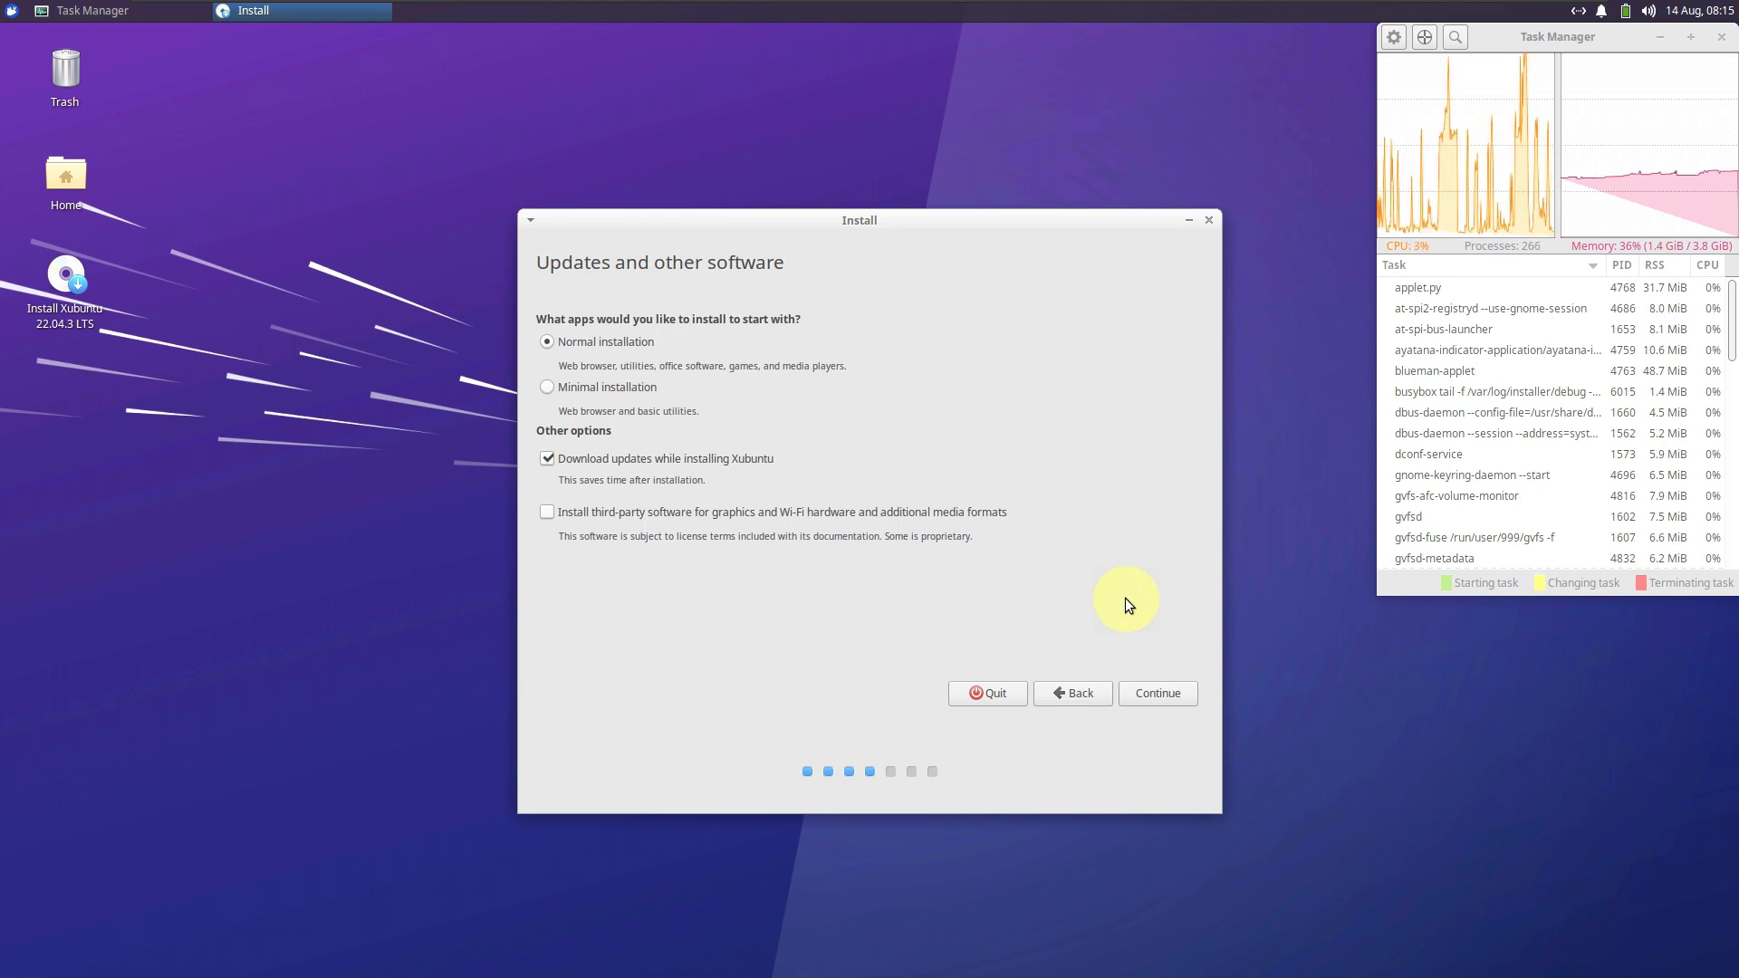
Enable third-party software for graphics, Wi-Fi hardware and media formats with the normal installation, and continue.
left_click(699, 512)
left_click(630, 381)
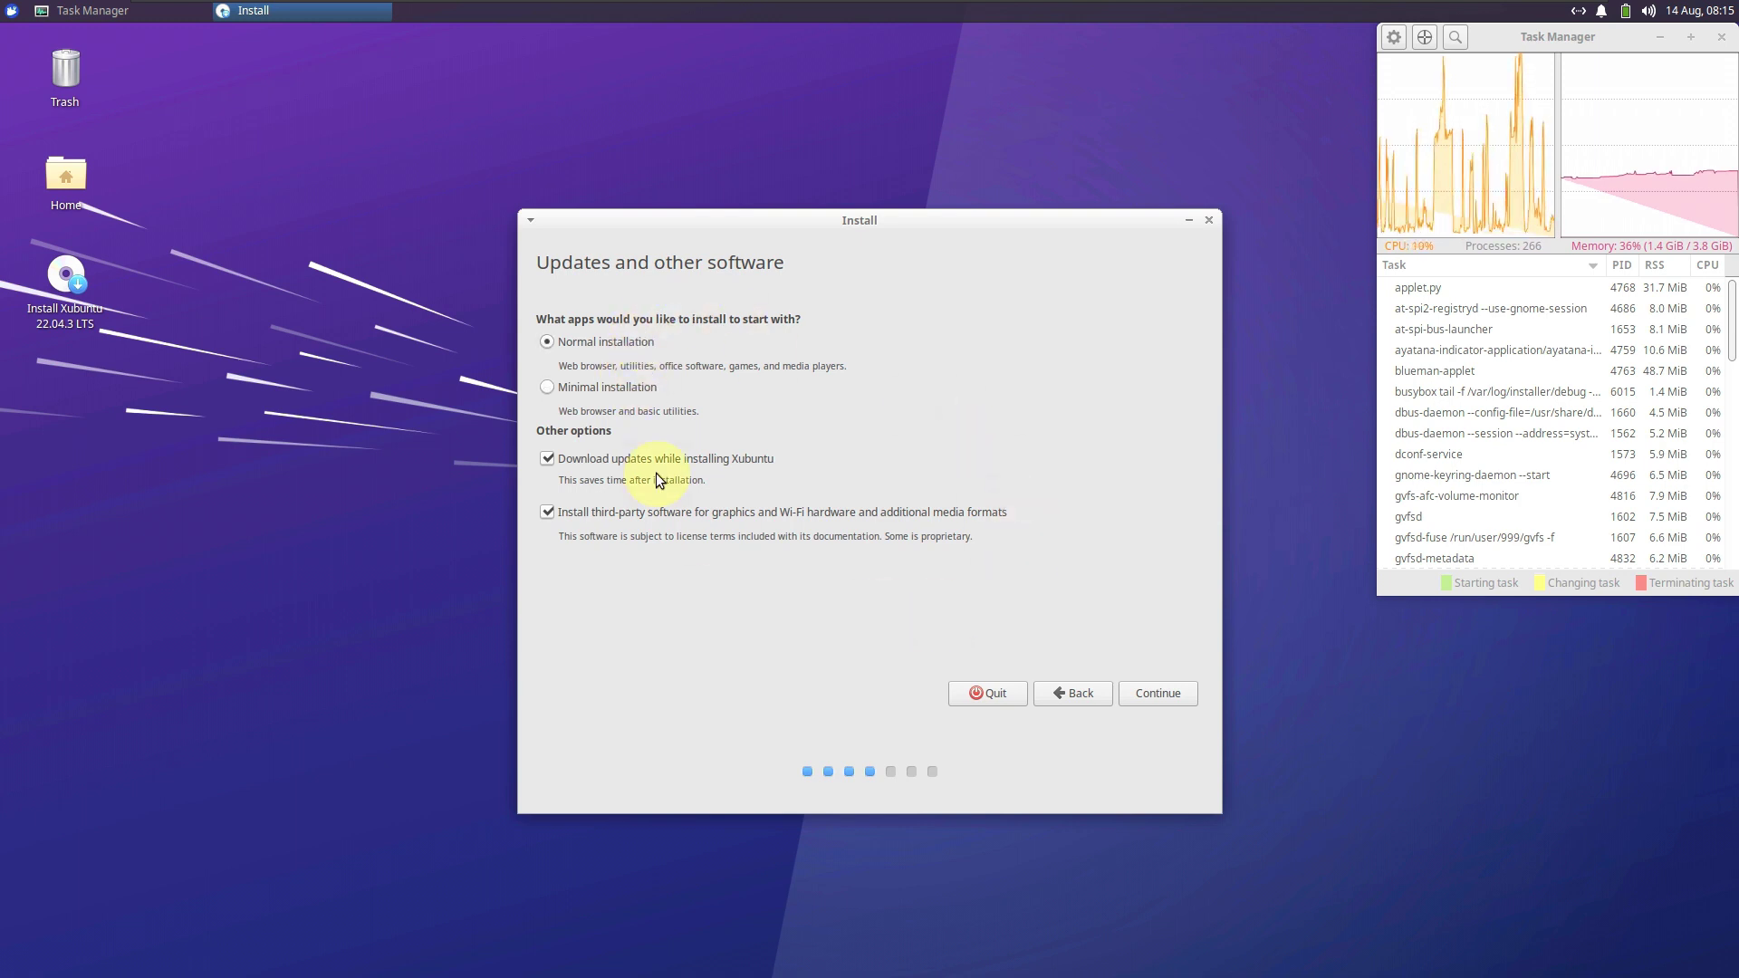
left_click(1141, 693)
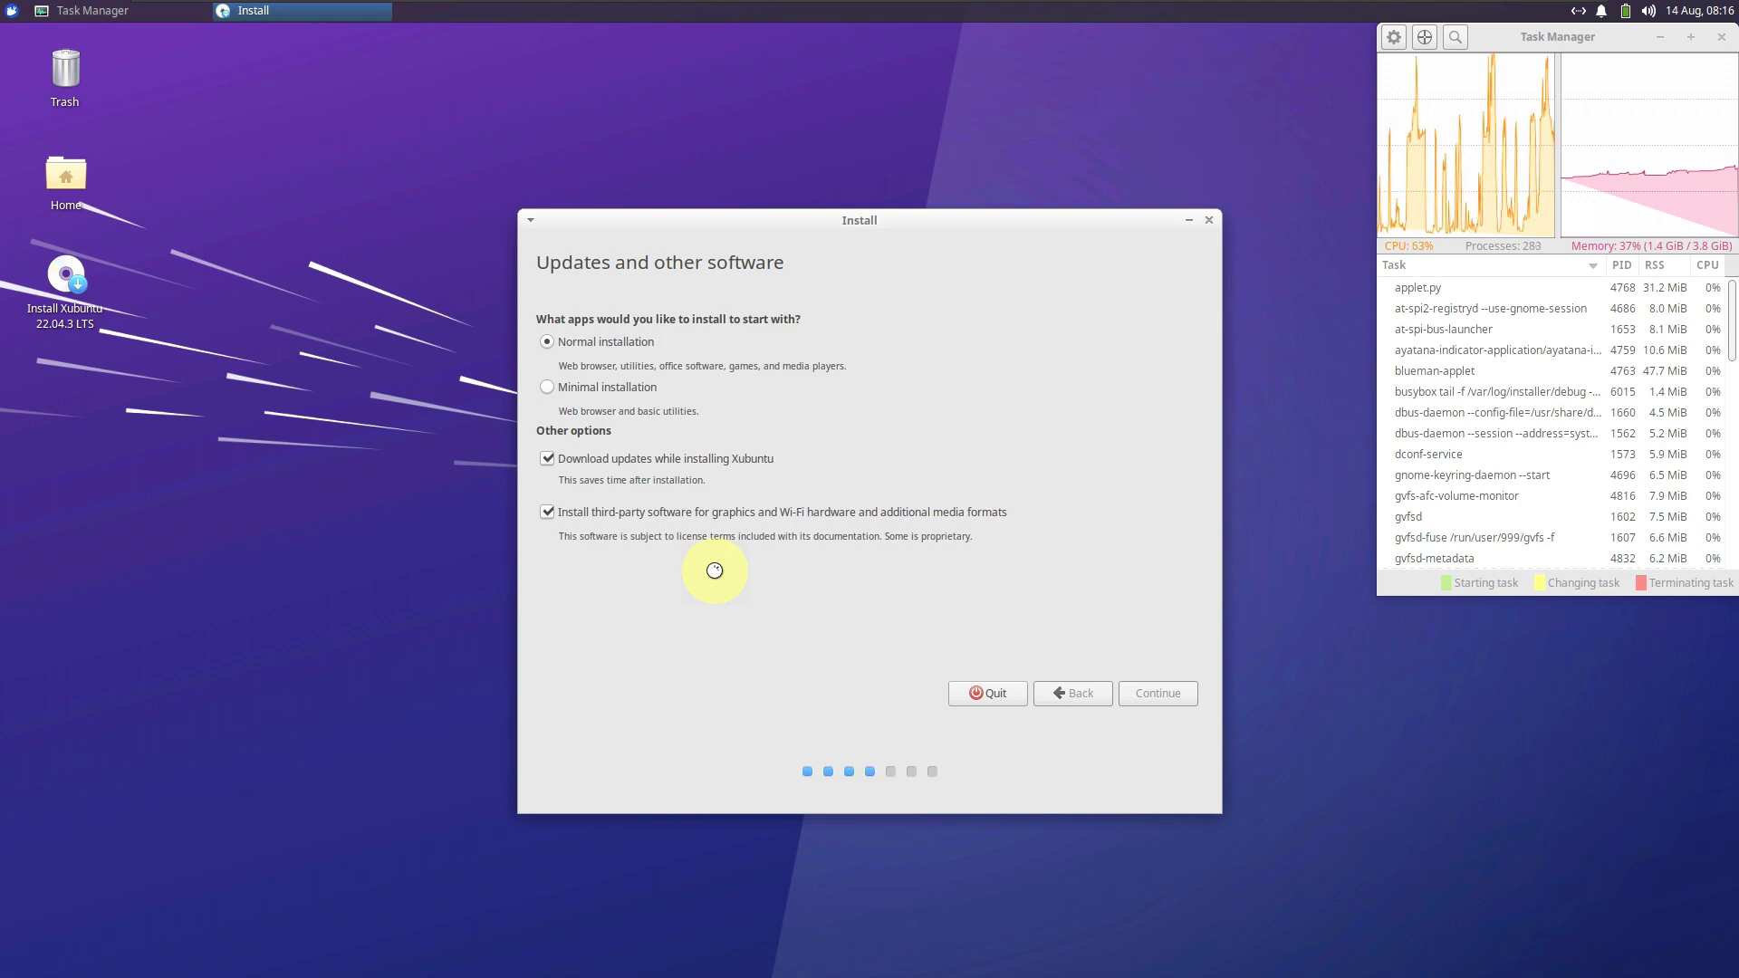
Inspect the advanced features for erasing the disk and installing Xubuntu, and quit the installation.
left_click(687, 388)
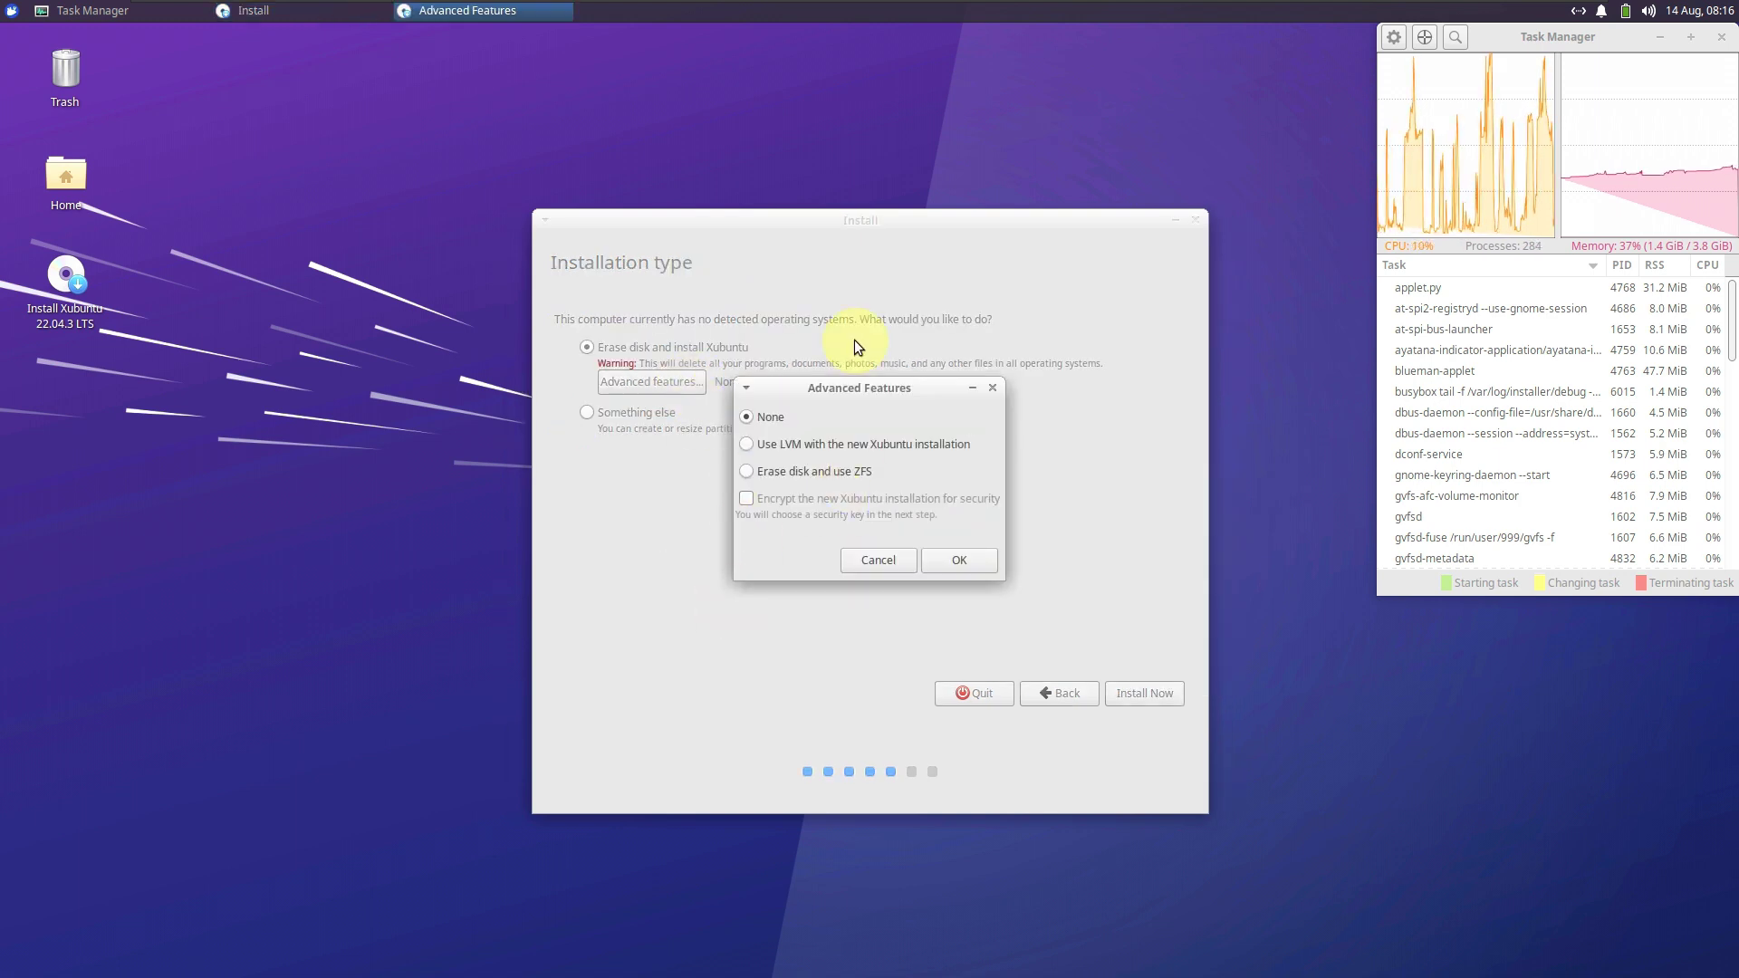
left_click(915, 569)
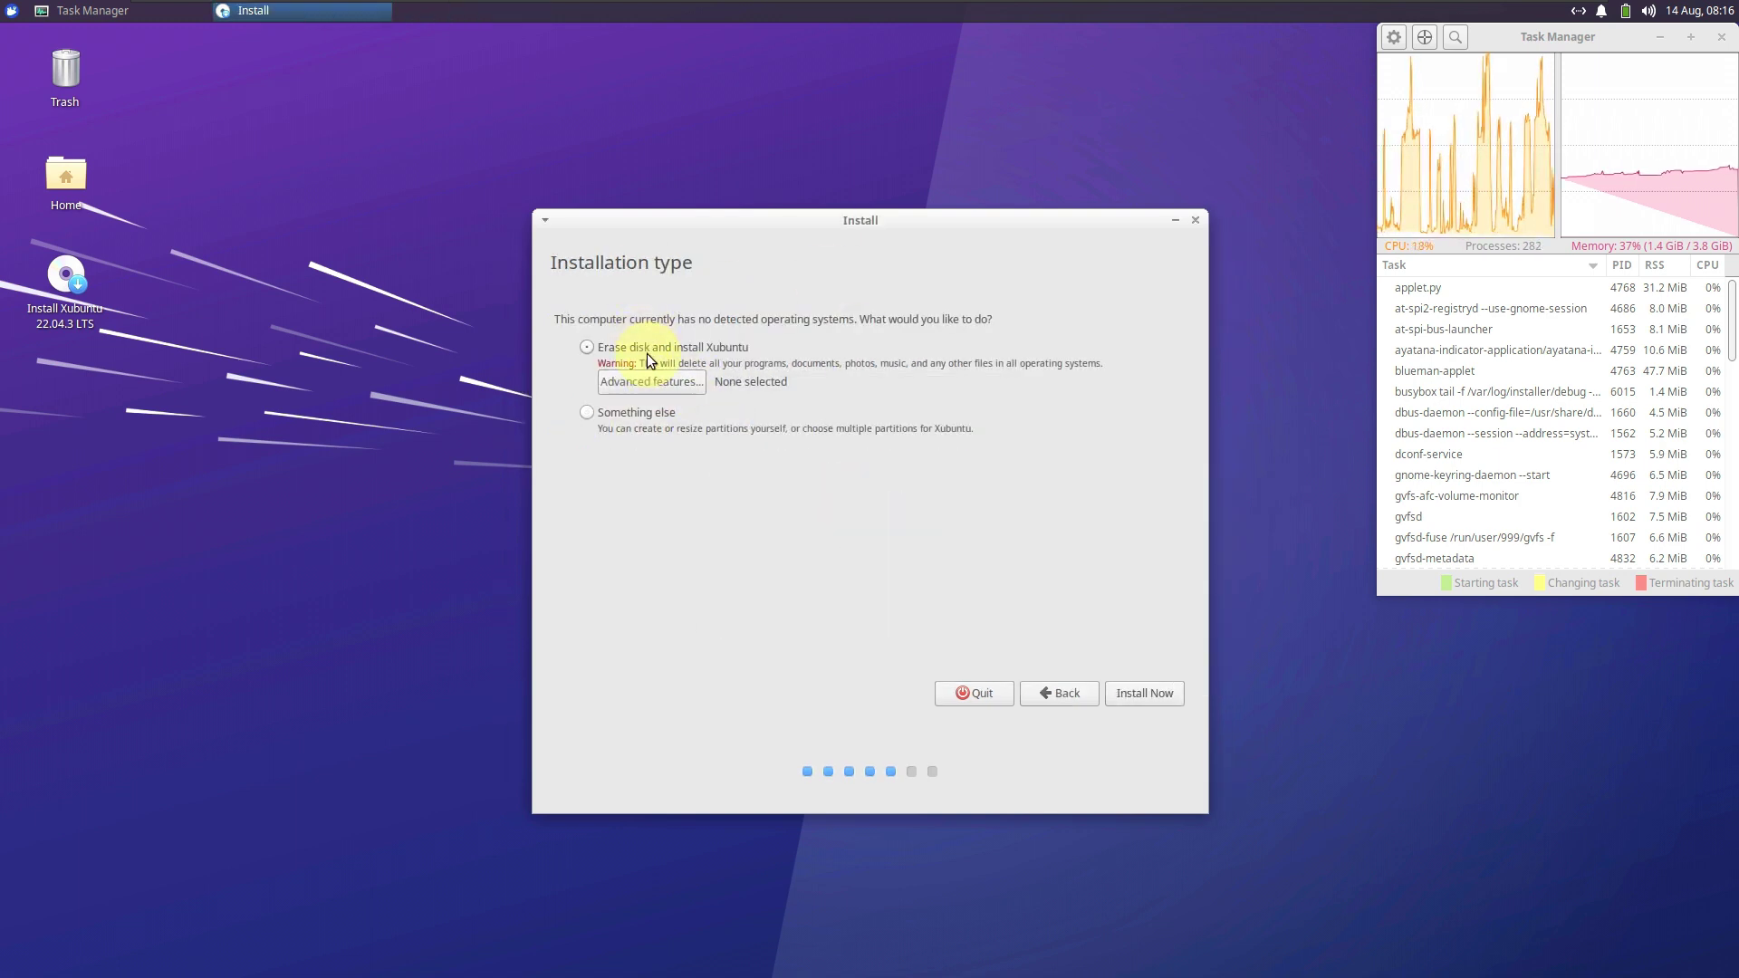
left_click(1194, 220)
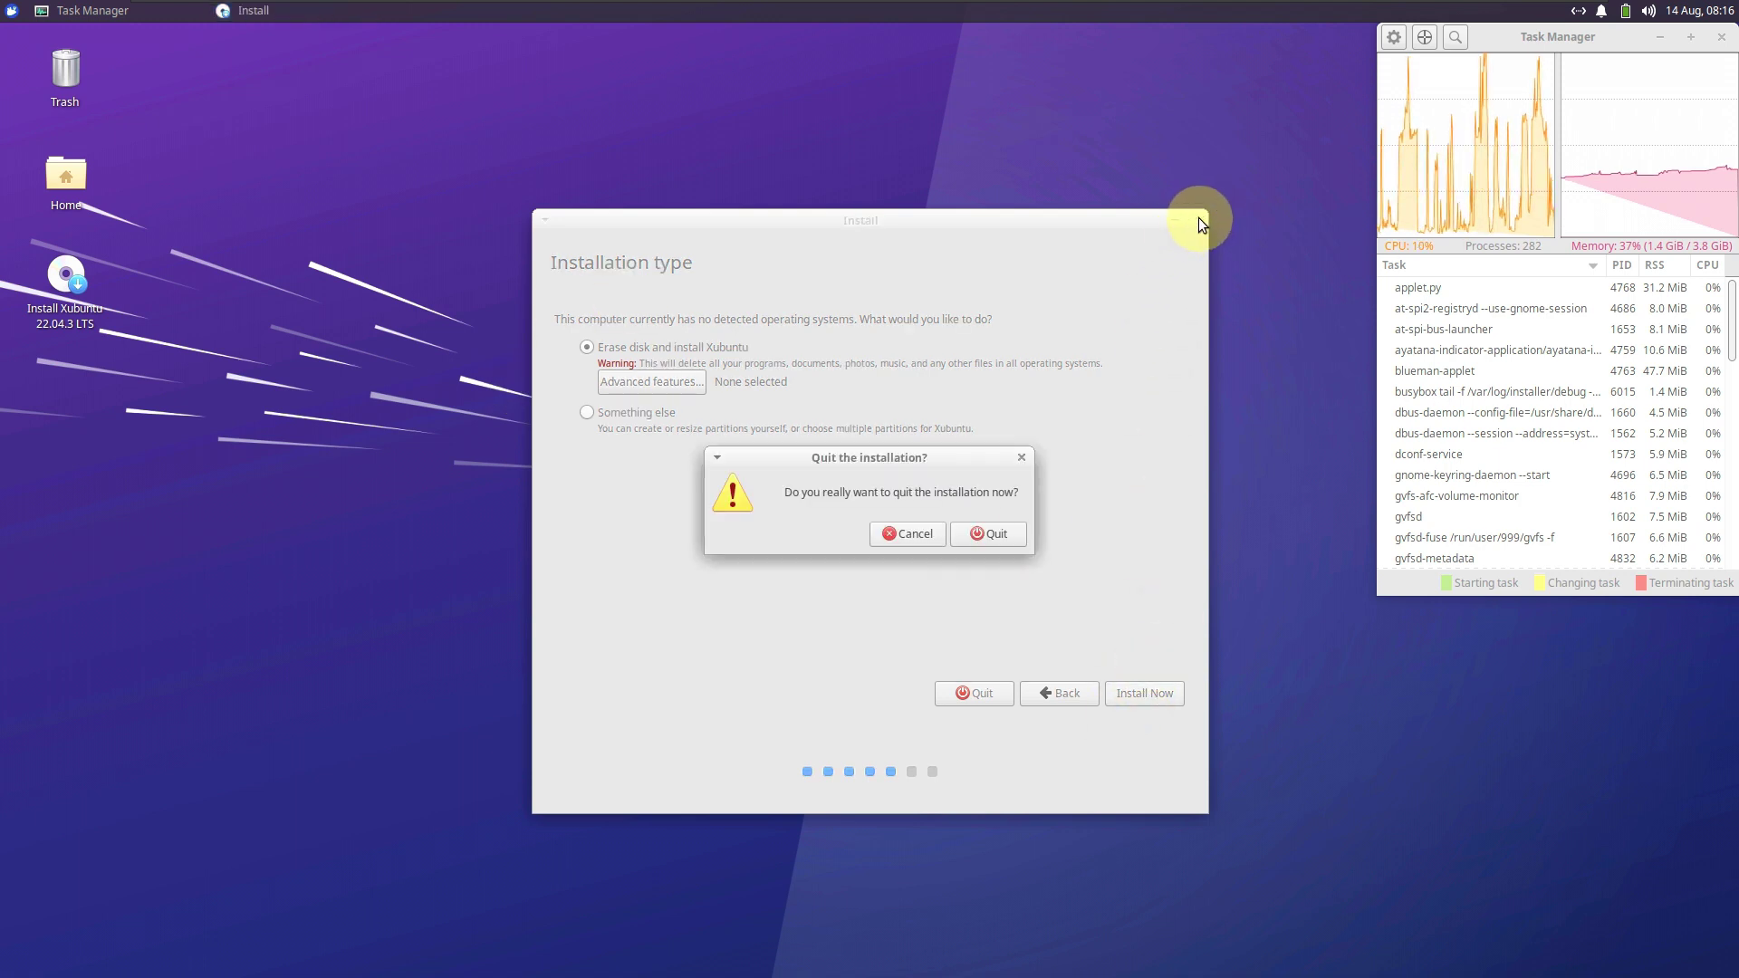
left_click(992, 532)
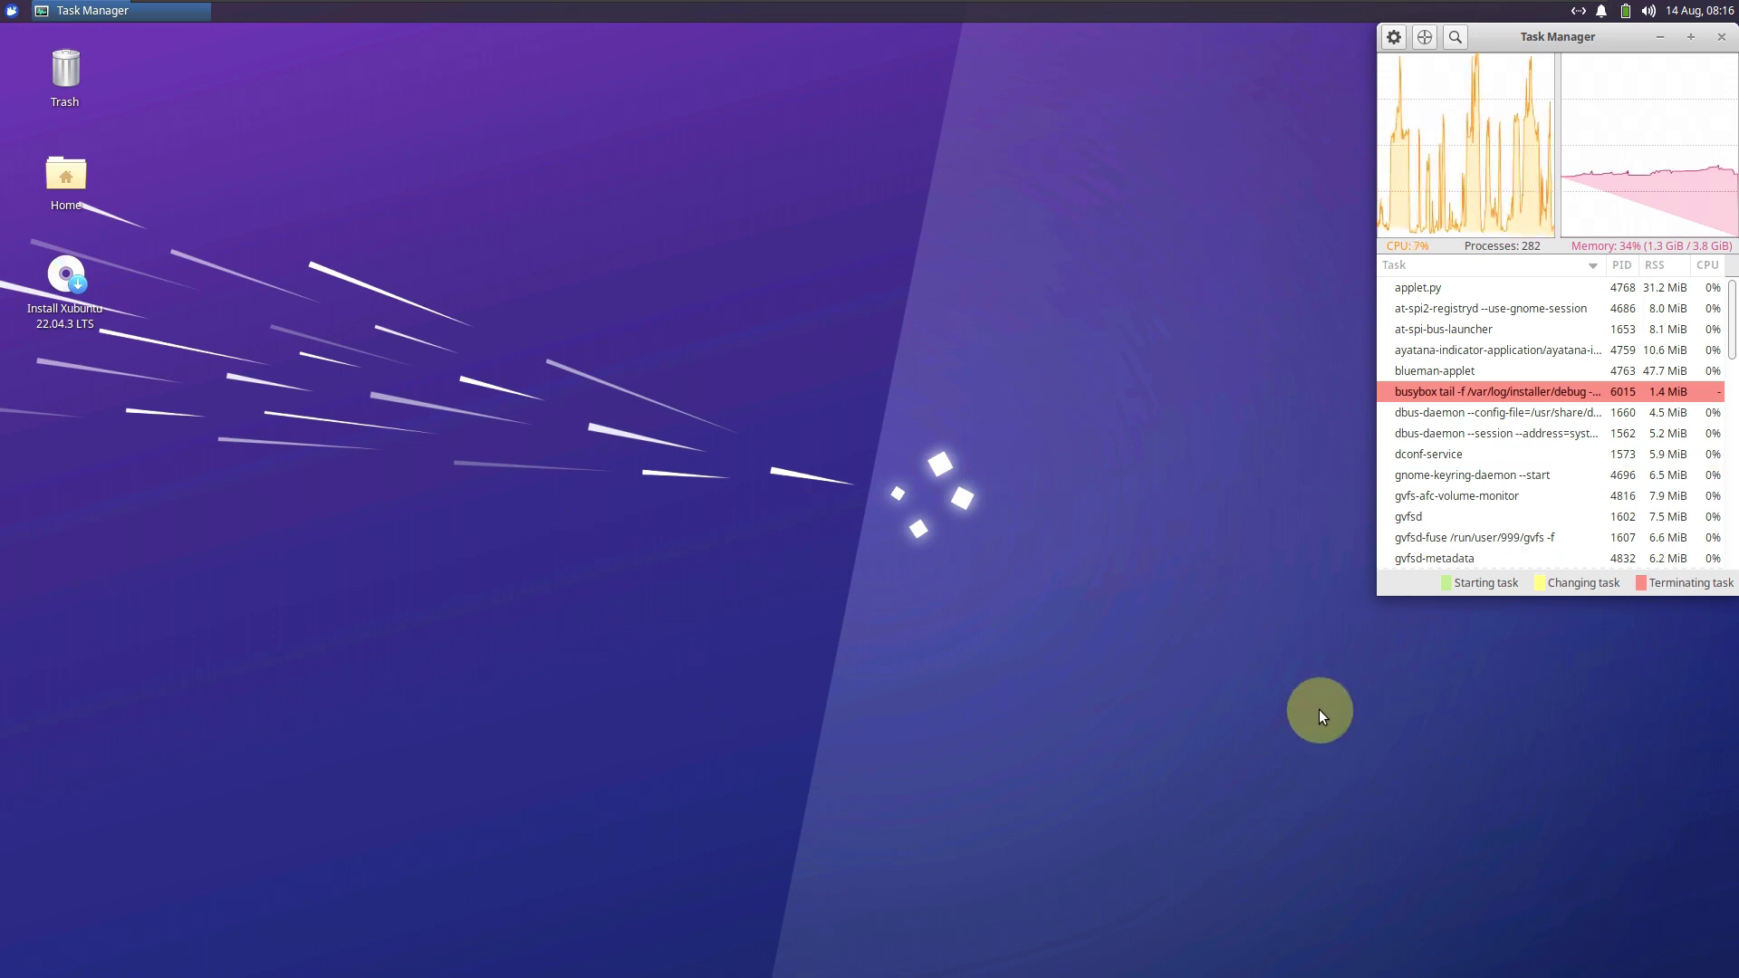
View the desktop panel's About information and the properties of its separator, closing both windows.
right_click(477, 20)
mouse_move(509, 135)
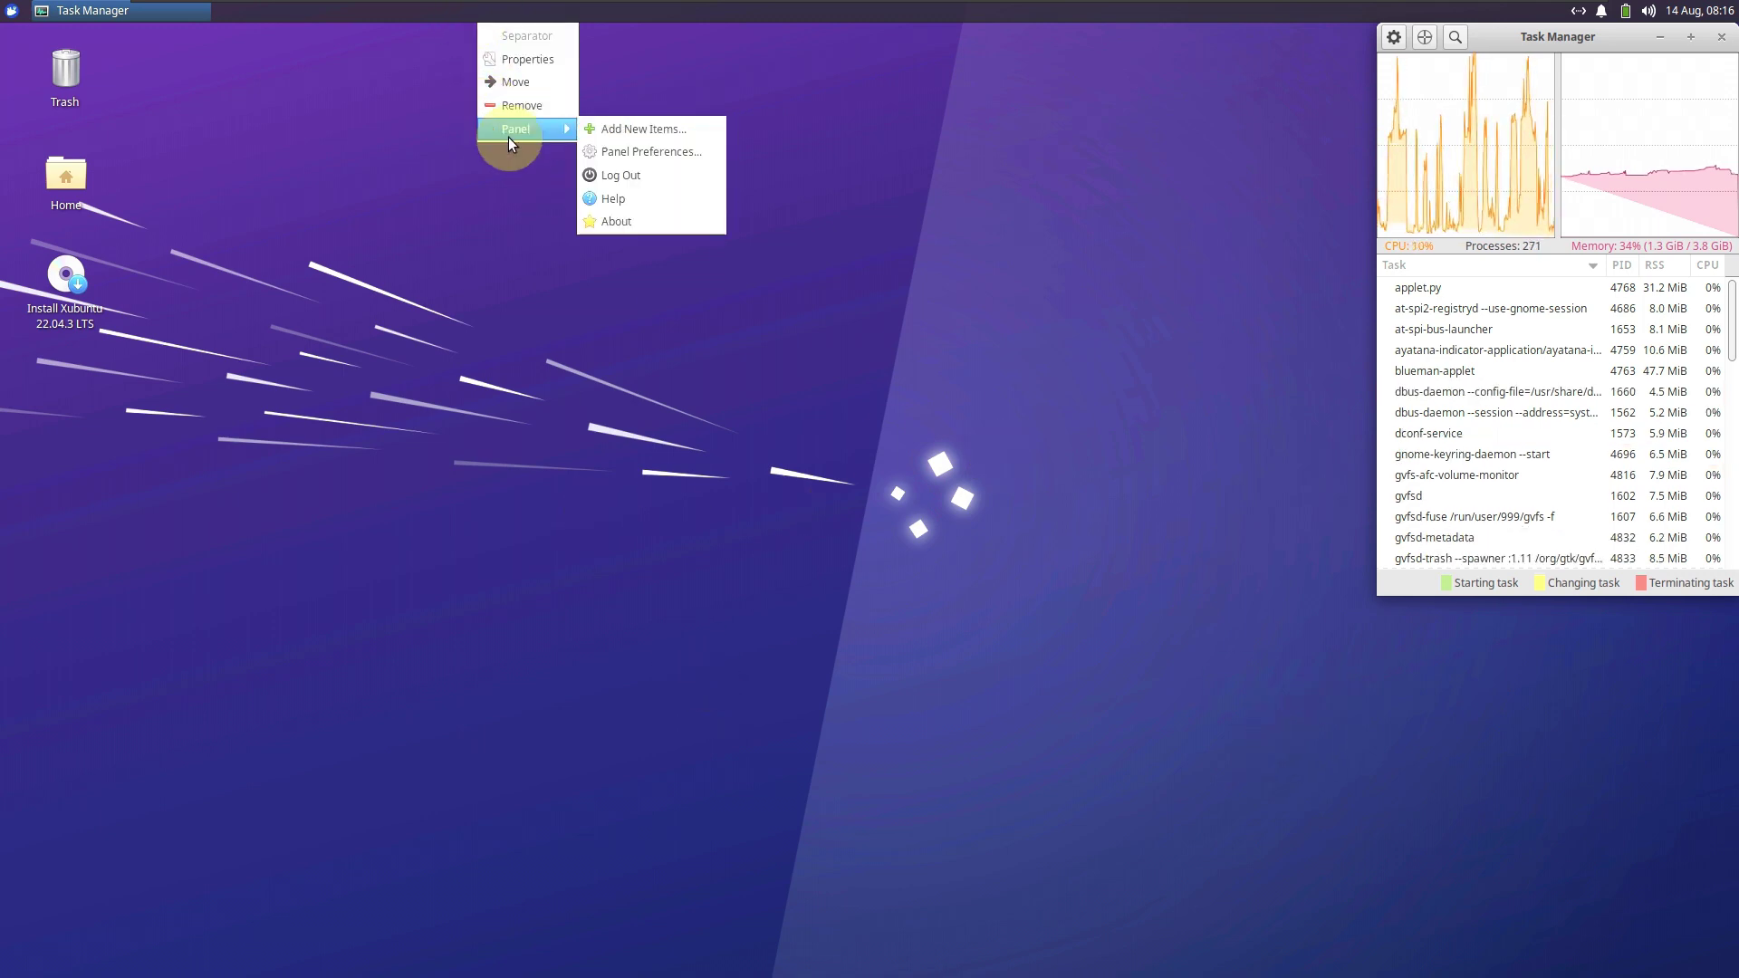
left_click(637, 220)
left_click(1043, 352)
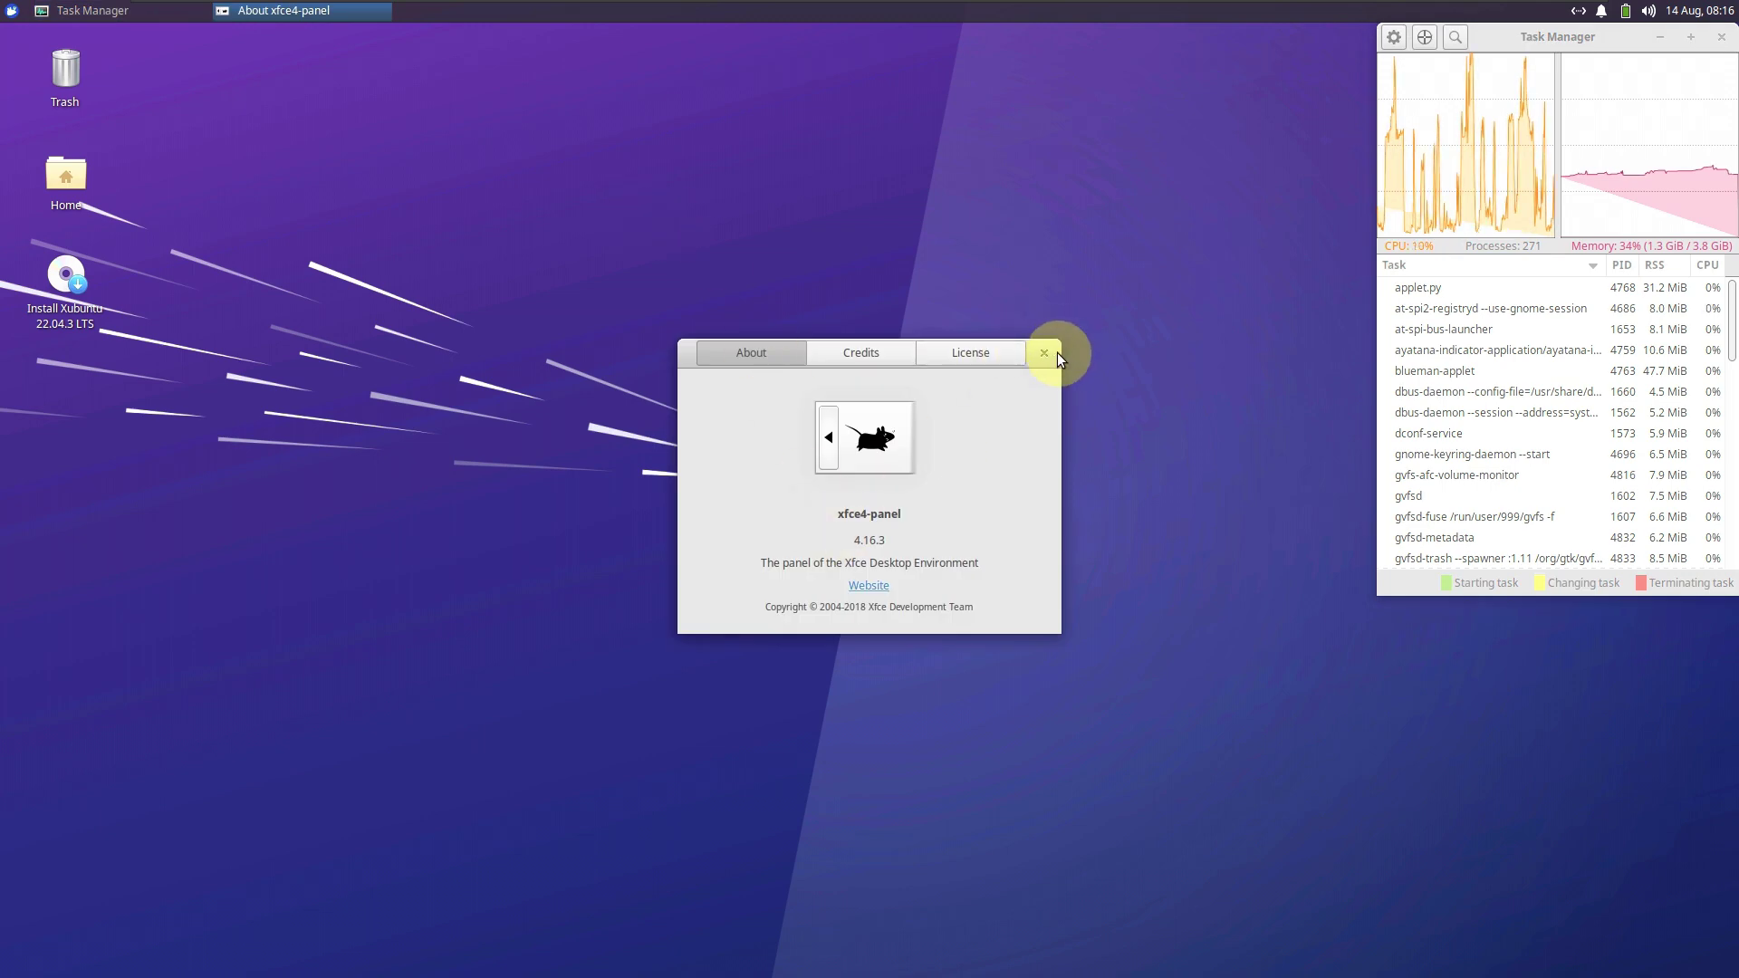
right_click(584, 13)
left_click(635, 60)
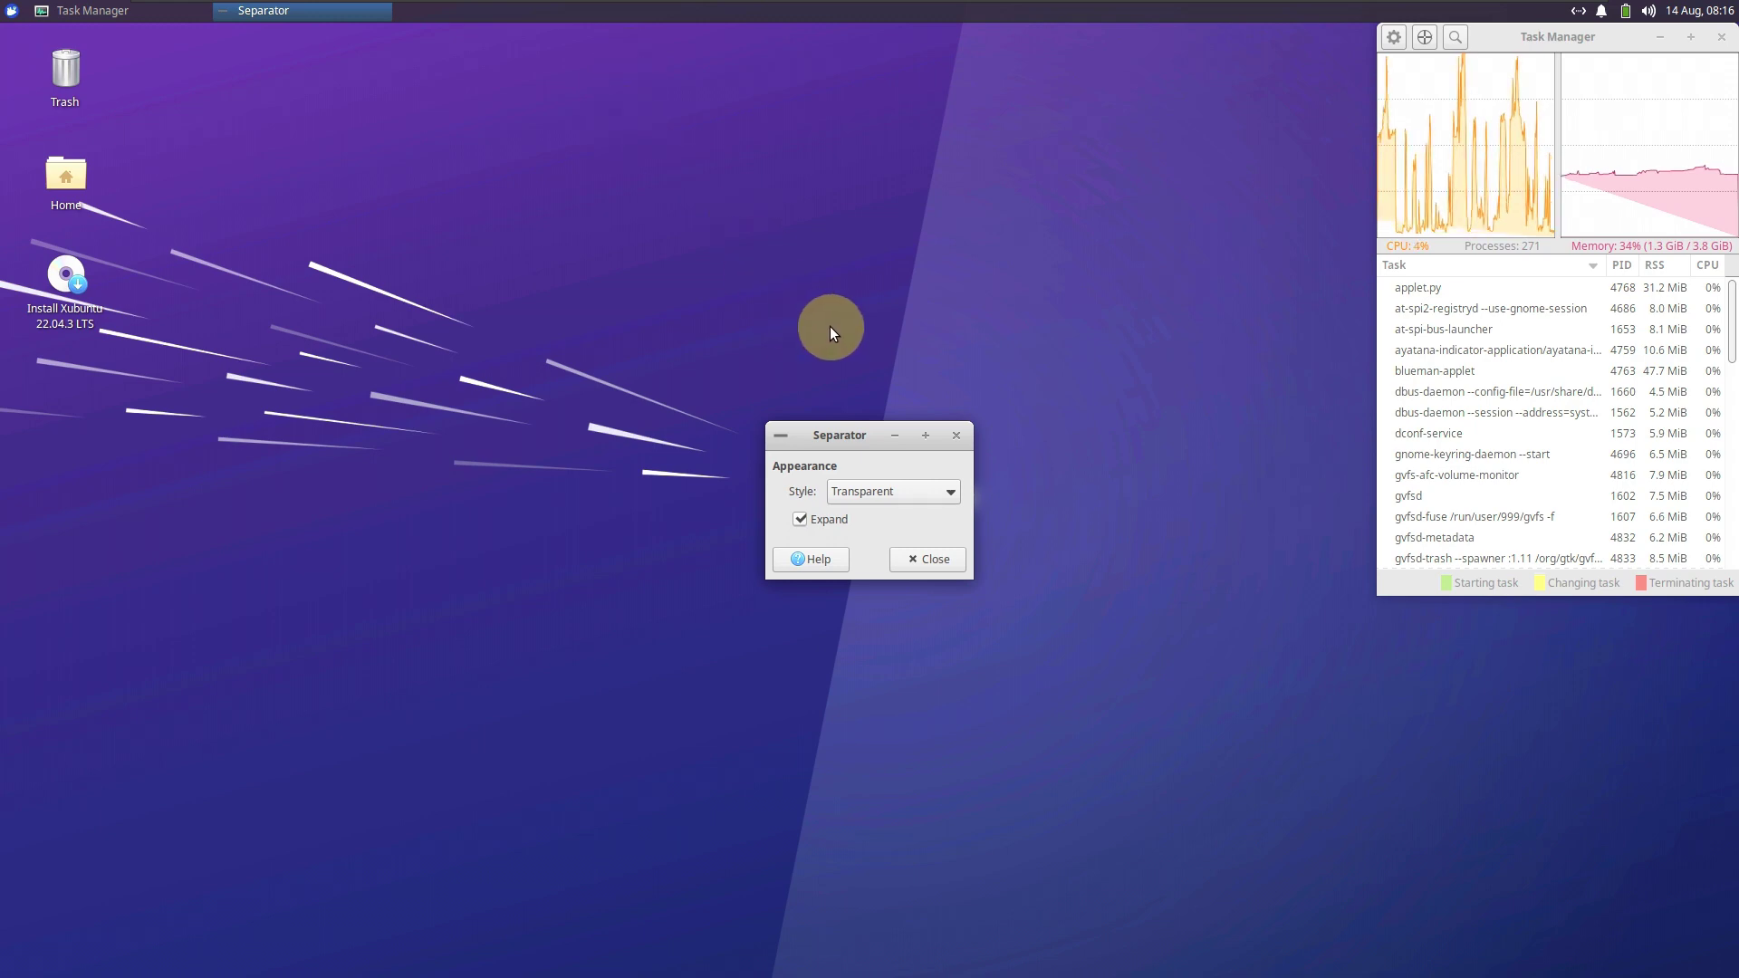
left_click(915, 559)
Launch the Firefox web browser from the Internet applications.
left_click(12, 11)
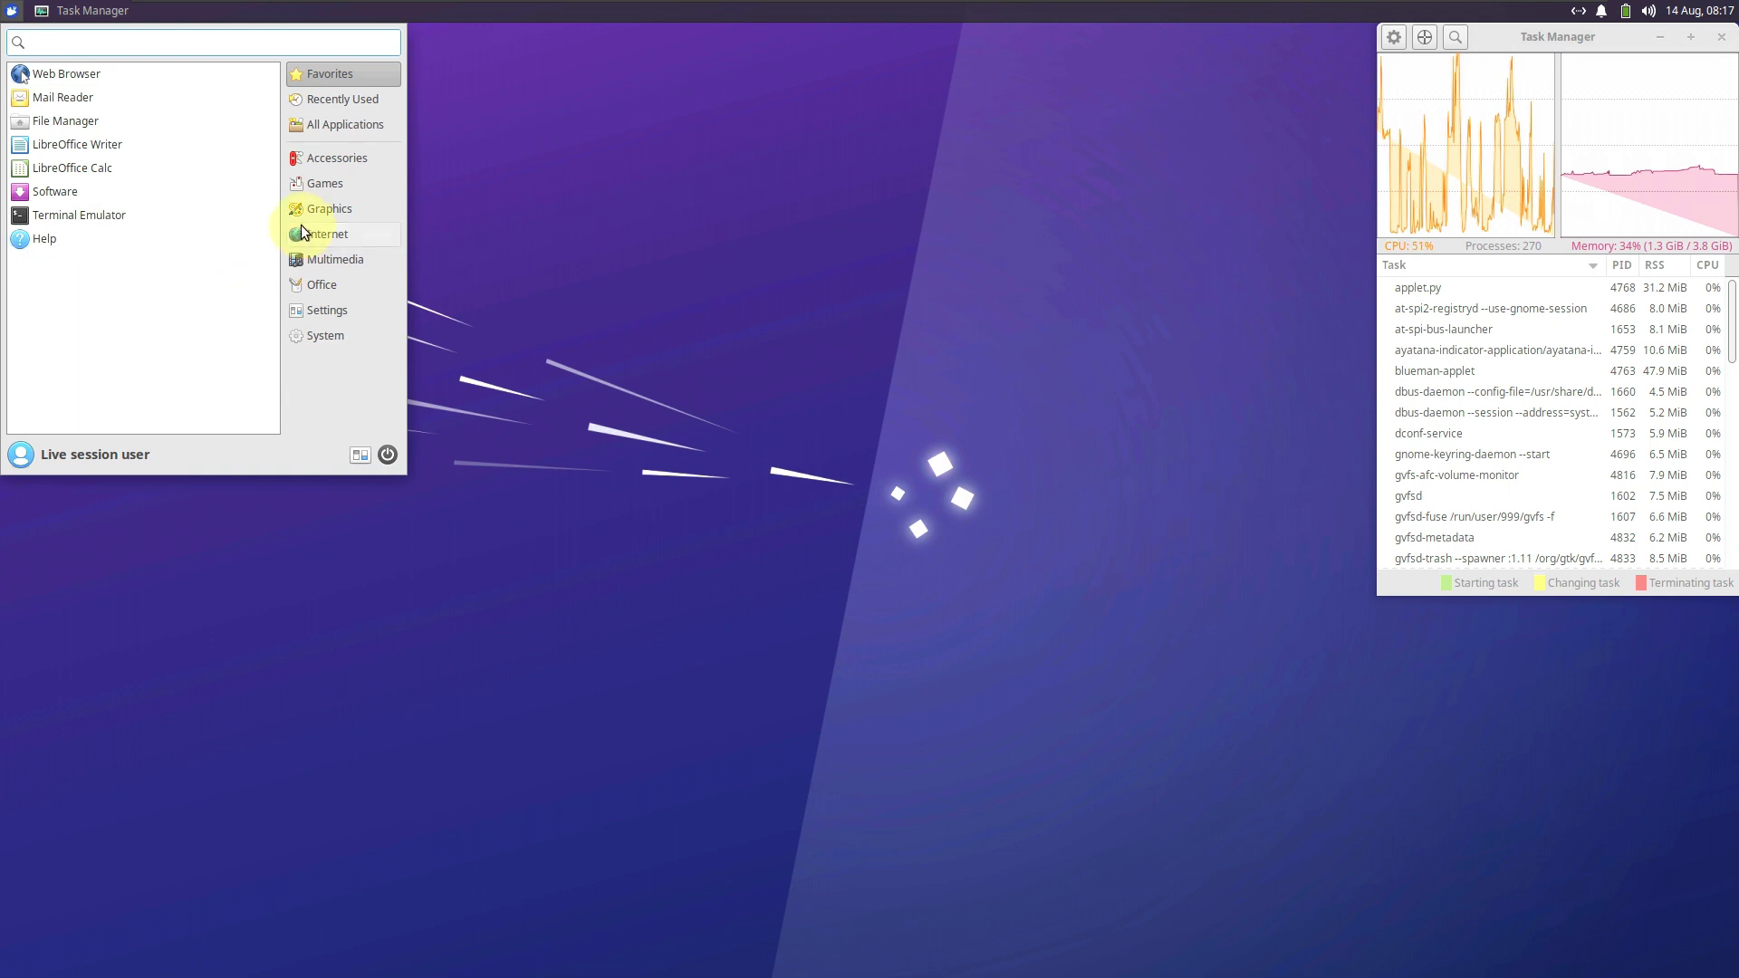
left_click(338, 231)
left_click(112, 84)
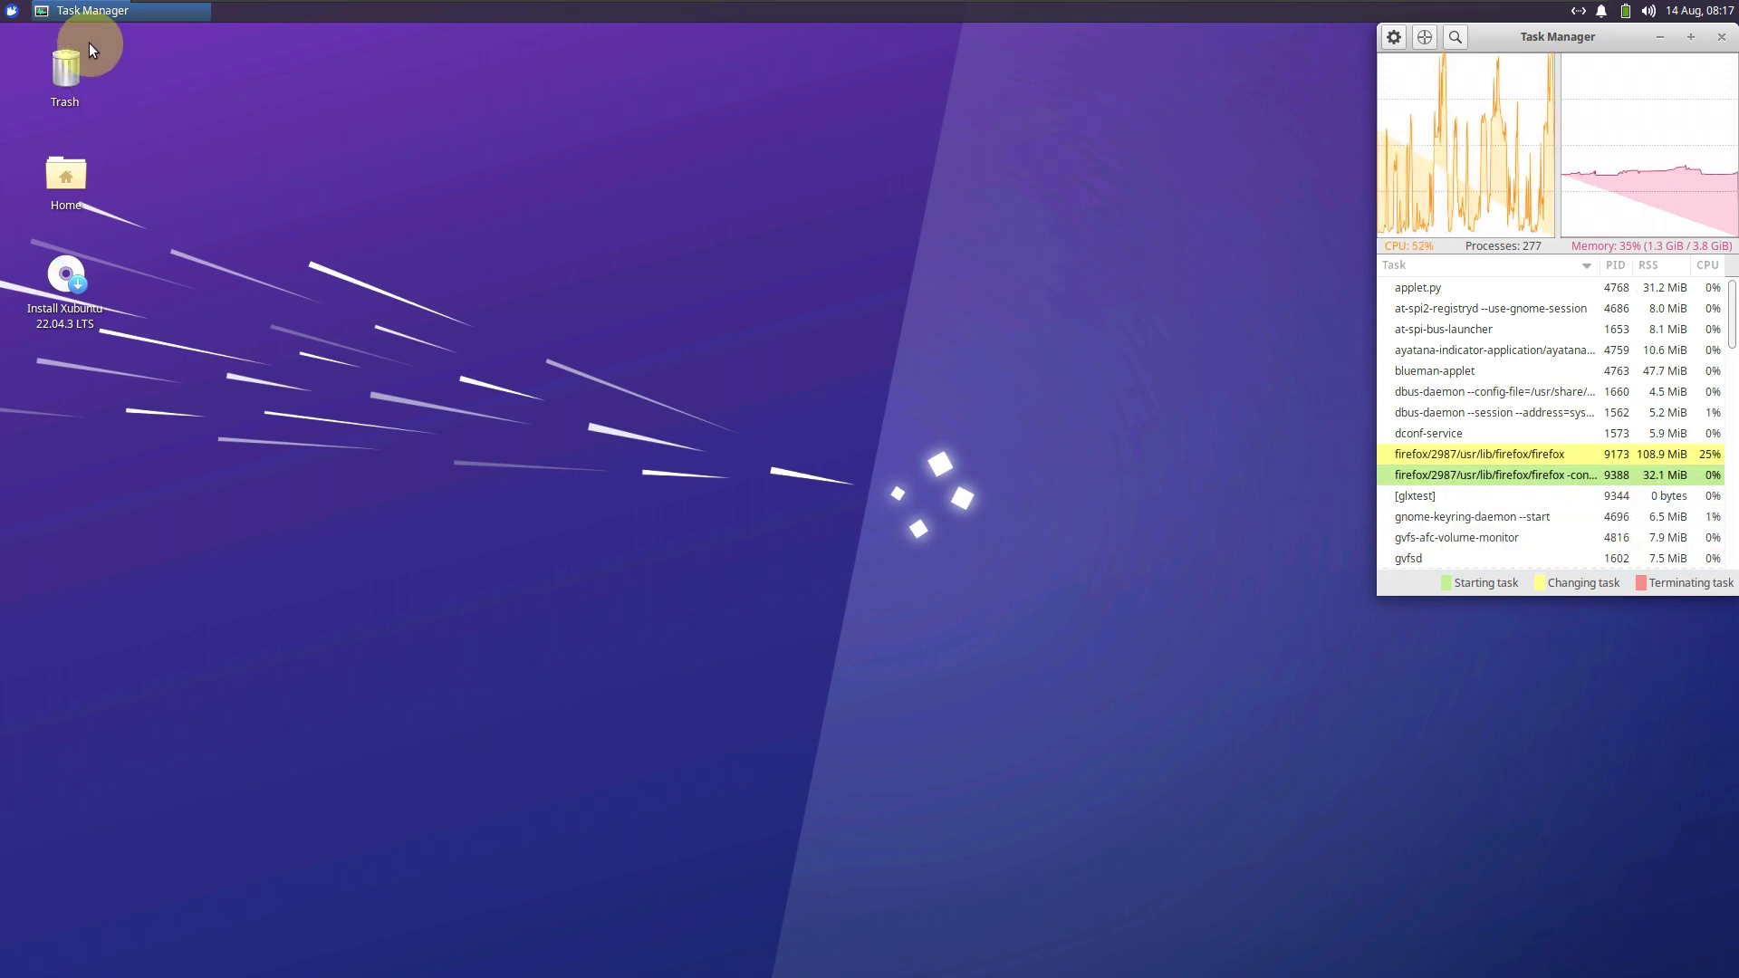
Open the desktop settings and bring their window in front of Firefox.
right_click(383, 312)
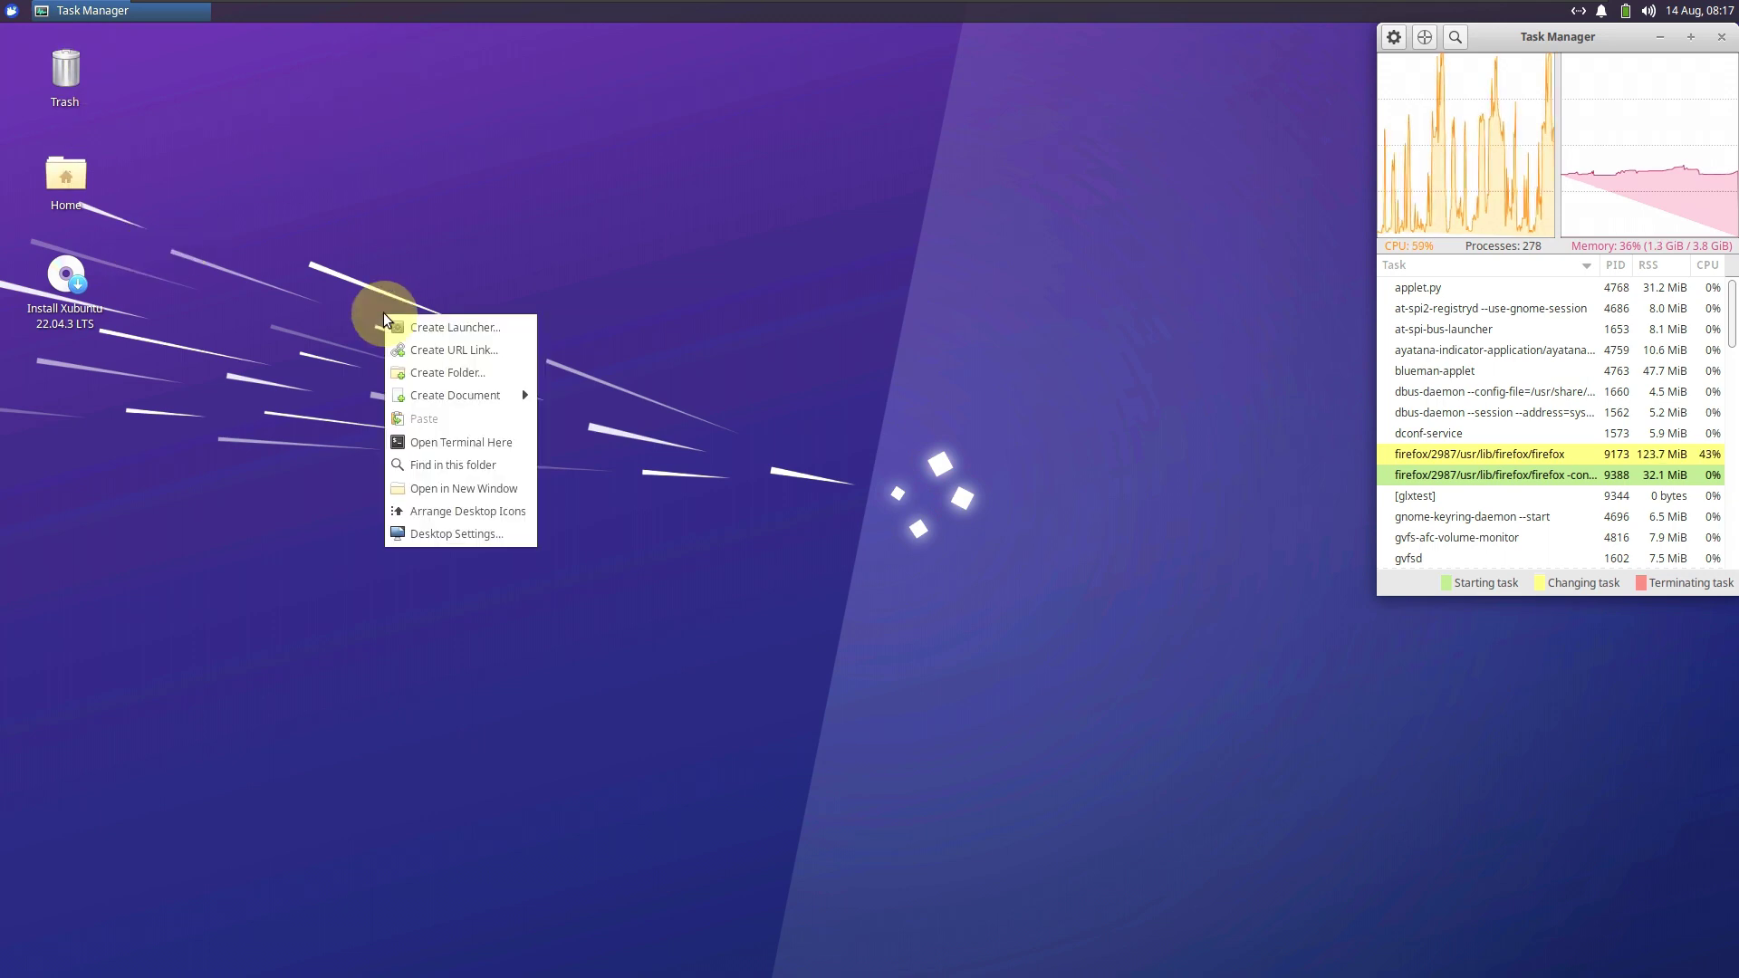
left_click(450, 531)
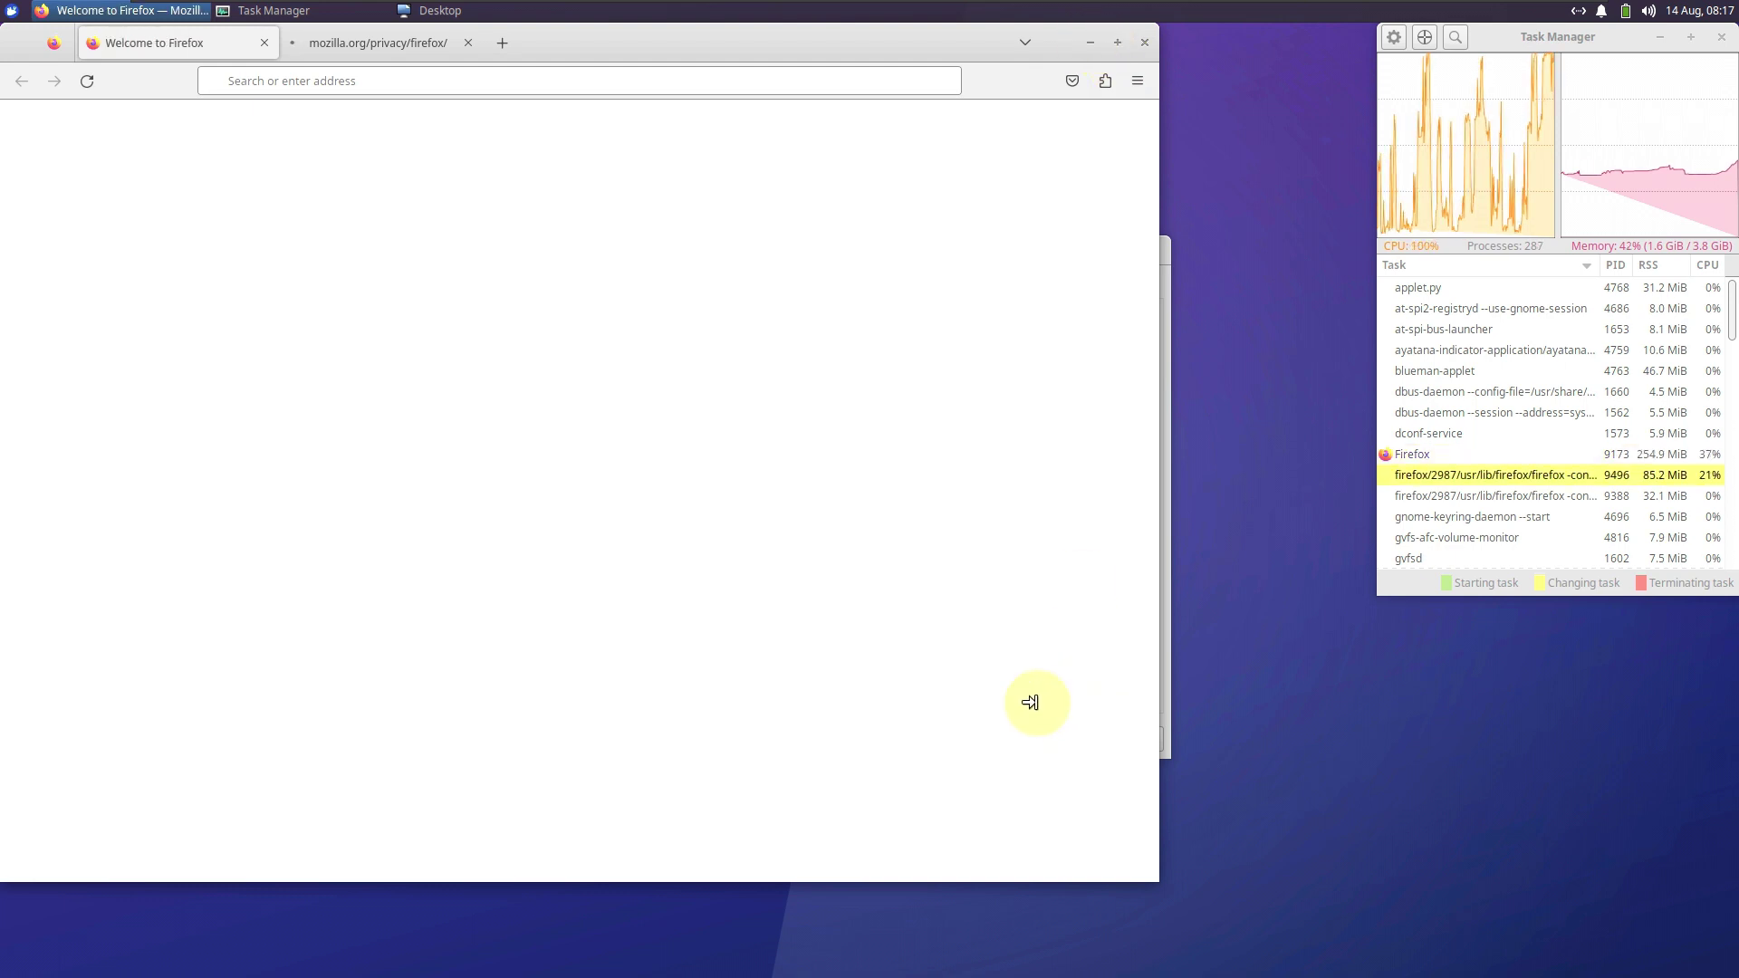
left_click(434, 12)
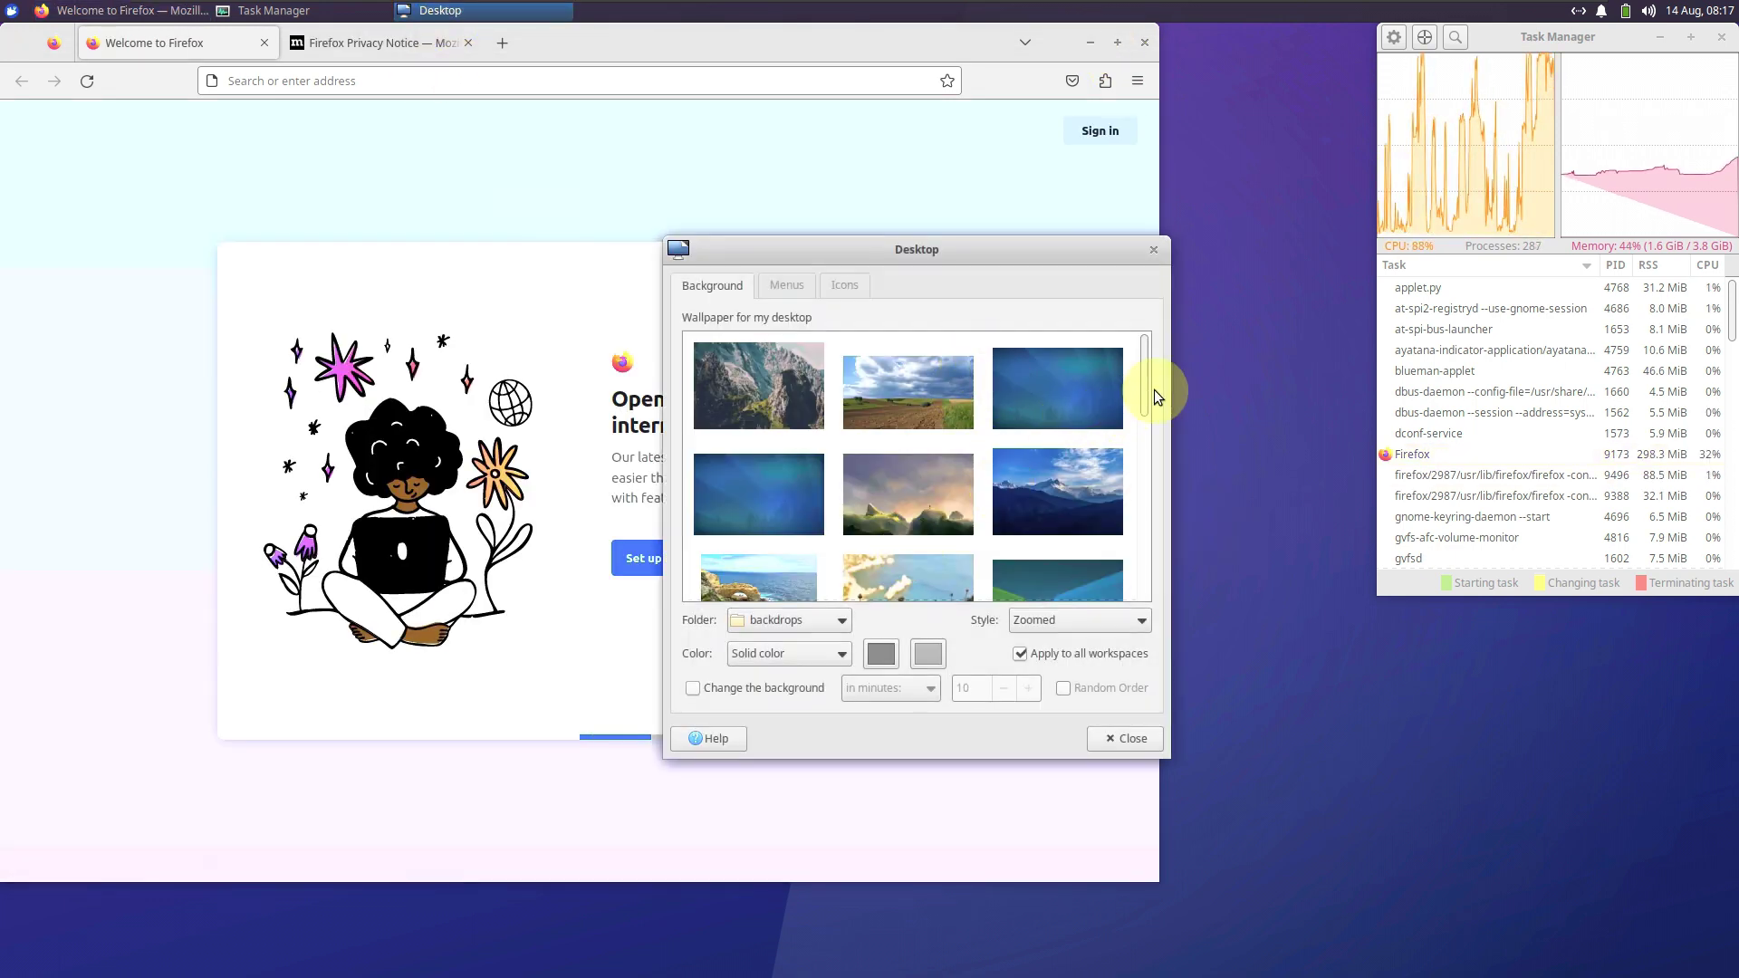
Try the ploughed field, misty sunset hills and rocky cliff pictures as the desktop wallpaper.
left_click_drag(1144, 392, 1128, 355)
left_click(883, 385)
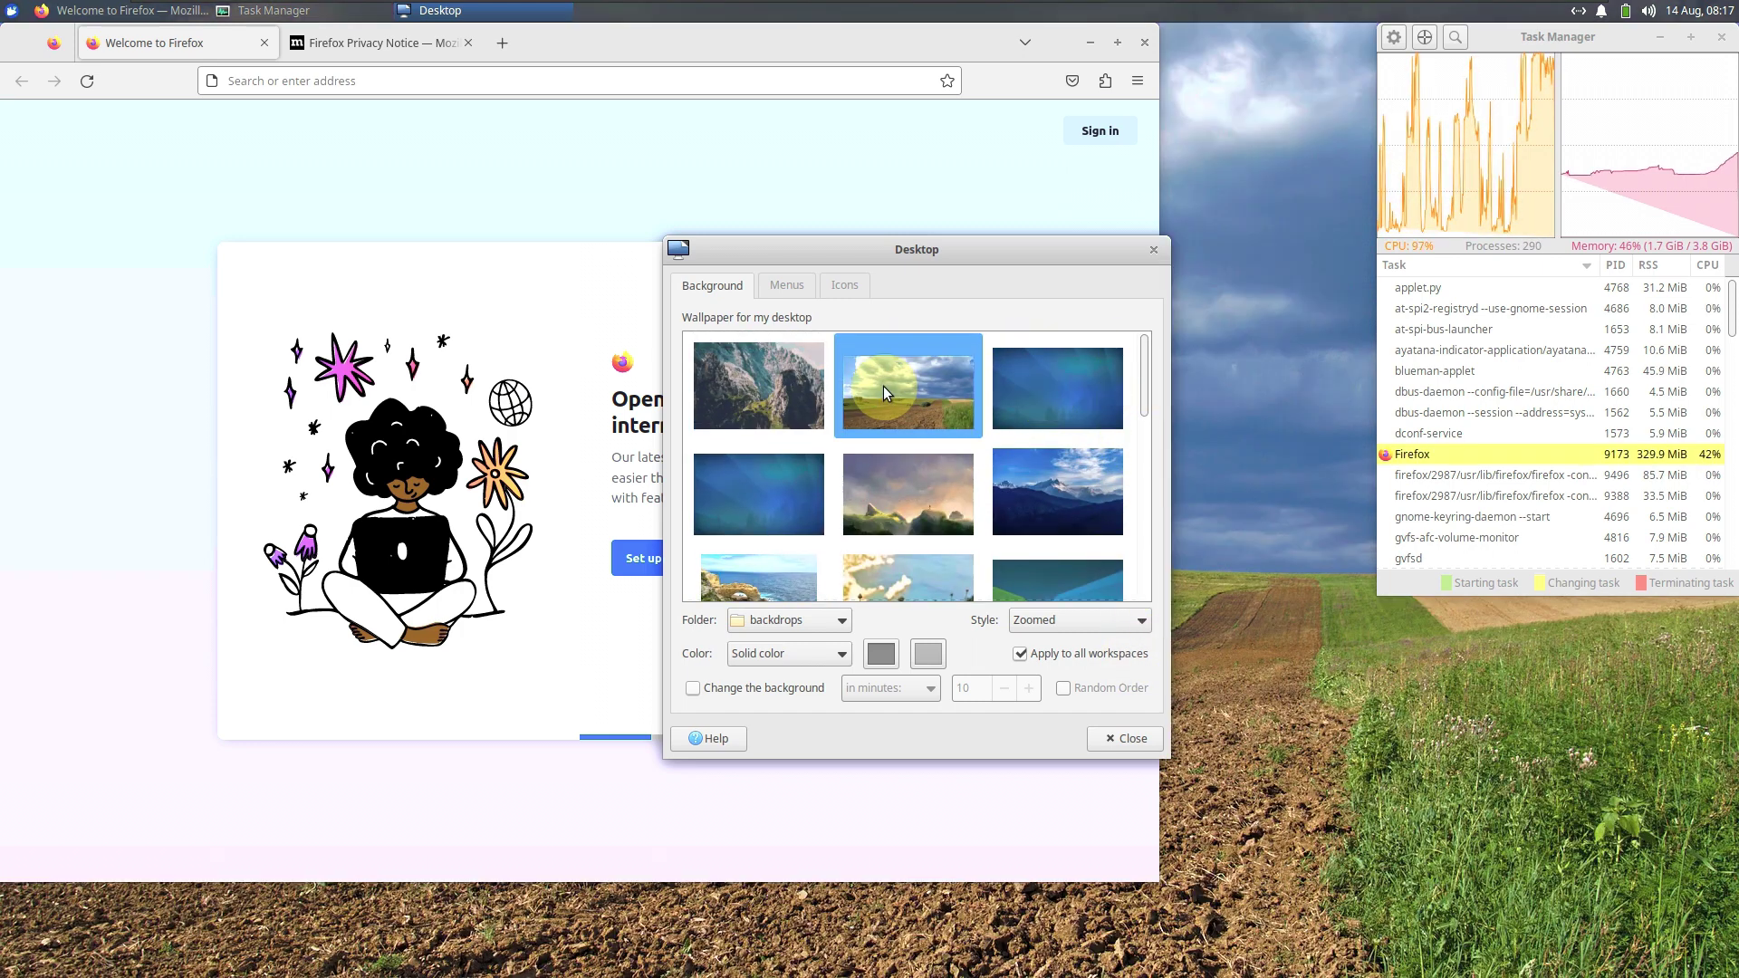
left_click(904, 529)
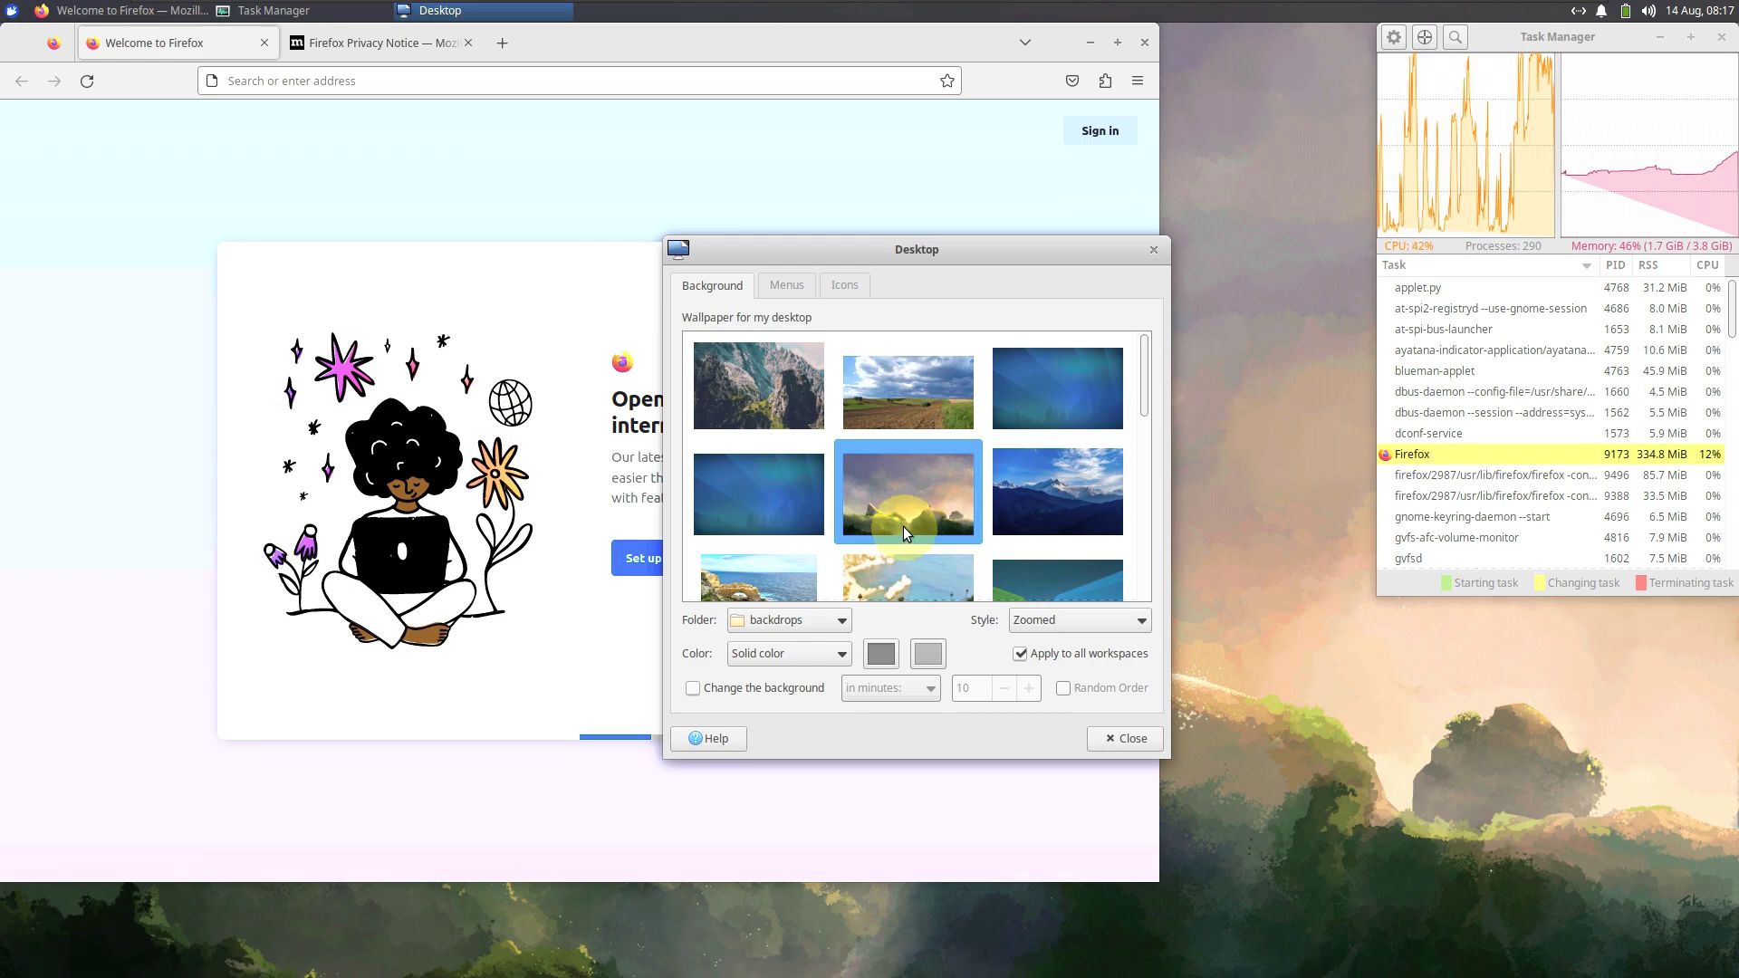
left_click(922, 398)
left_click(759, 399)
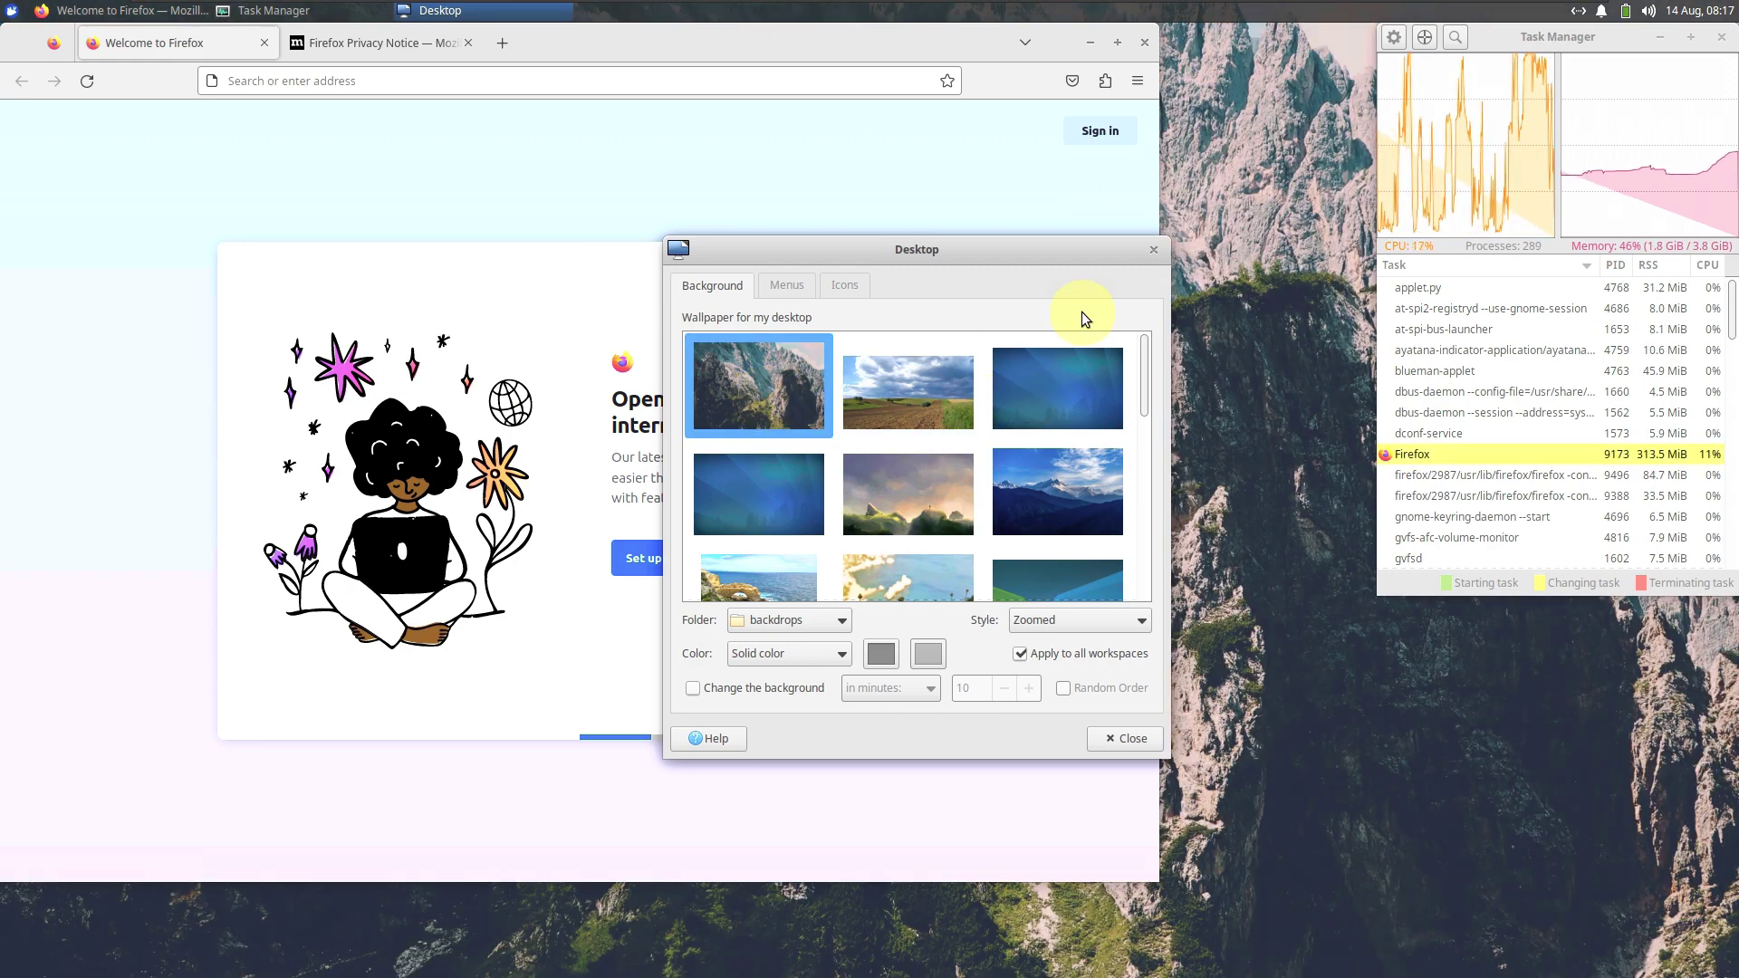
View the desktop's menu and icon settings, and return to the background settings.
left_click(766, 286)
left_click(847, 285)
left_click(715, 288)
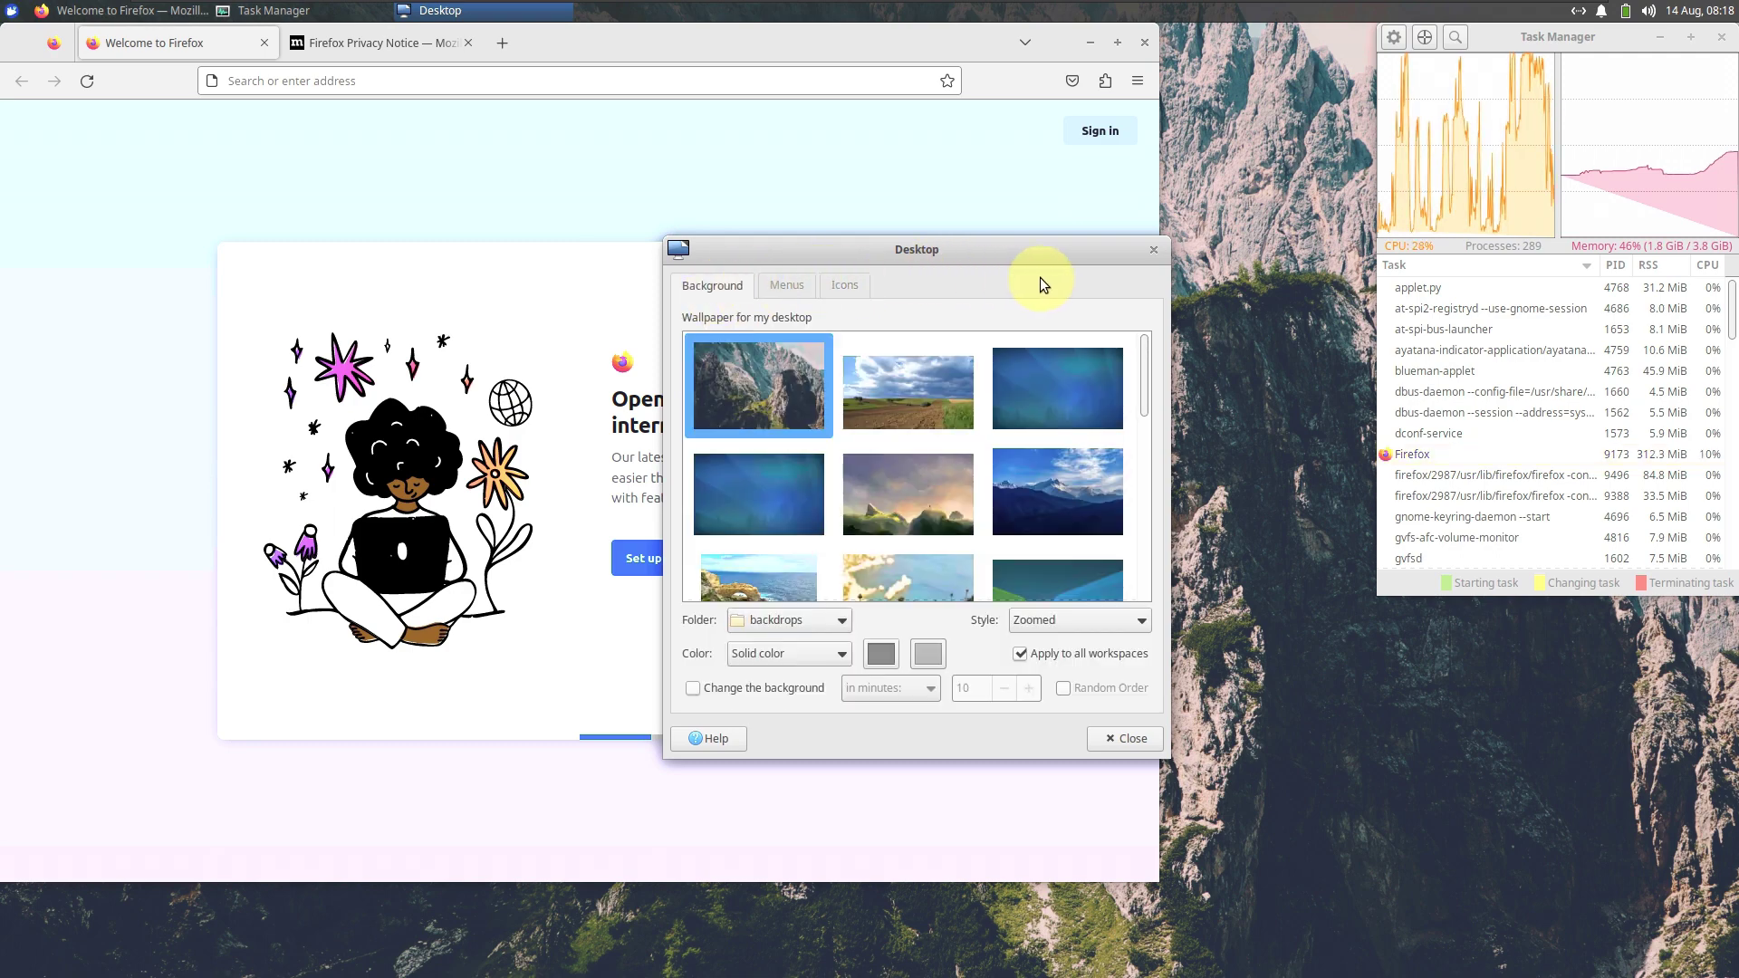
Minimize Firefox and set the coastal rock arch picture as the desktop wallpaper.
left_click(1091, 45)
left_click(916, 415)
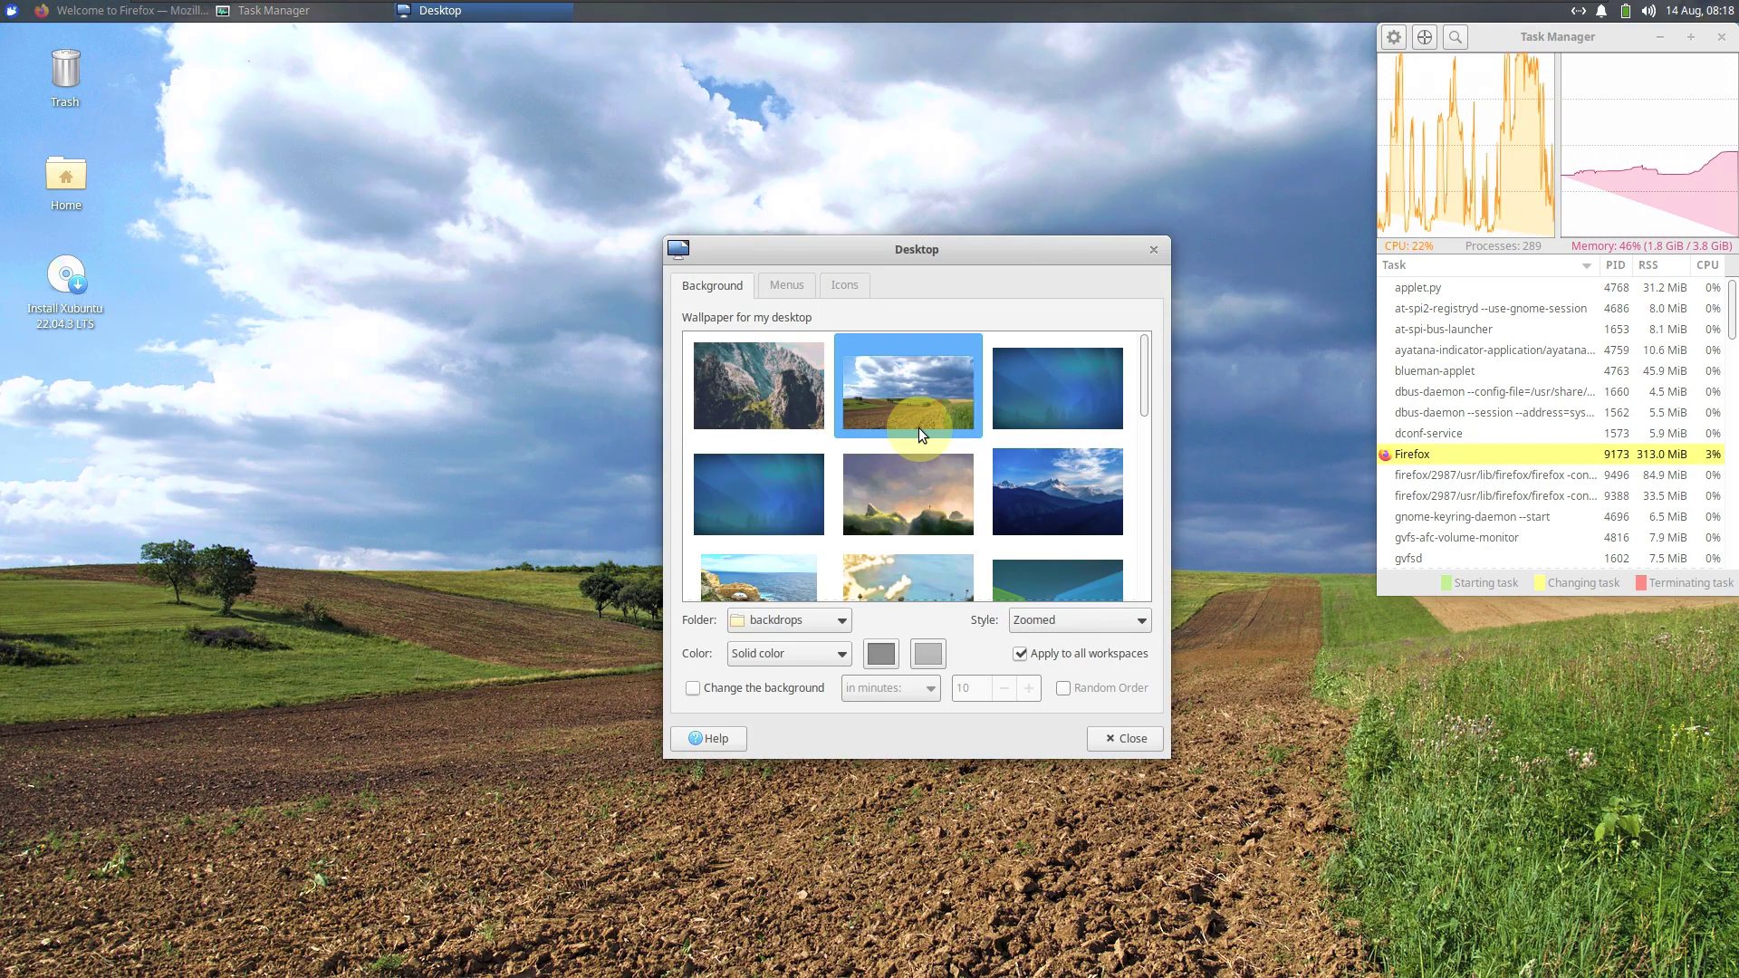
left_click(776, 578)
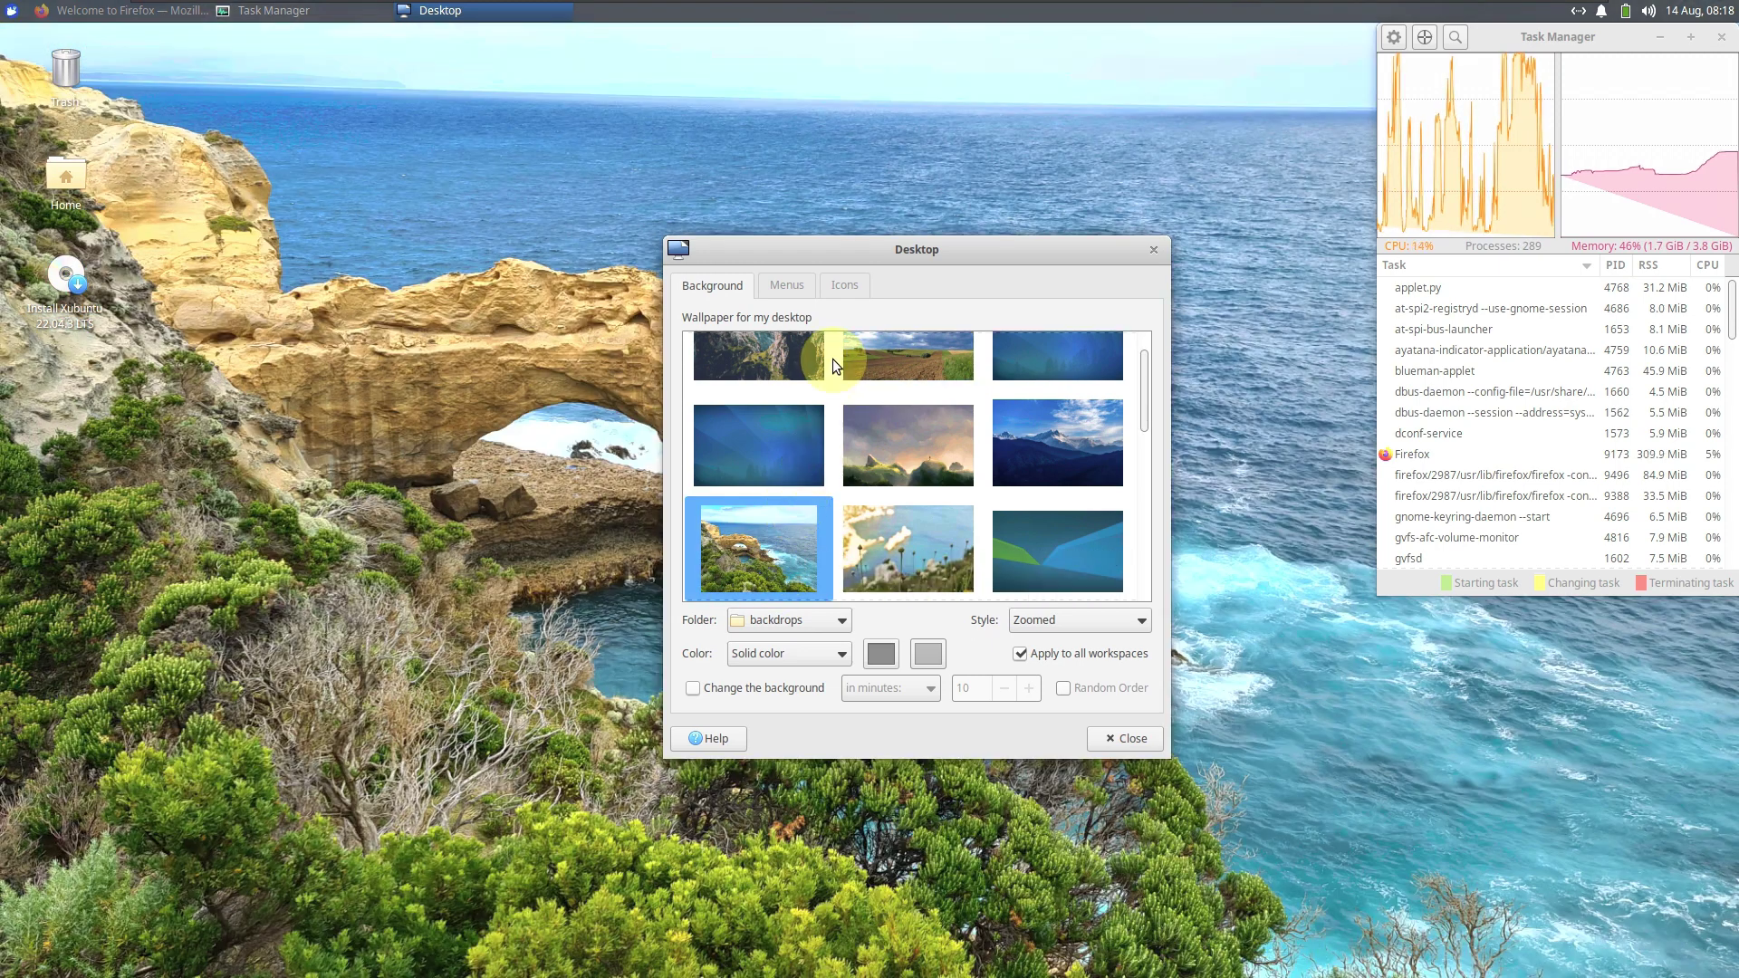
Set the ploughed field picture as the desktop wallpaper, look over the menu and icon settings, and close the desktop settings.
left_click(932, 355)
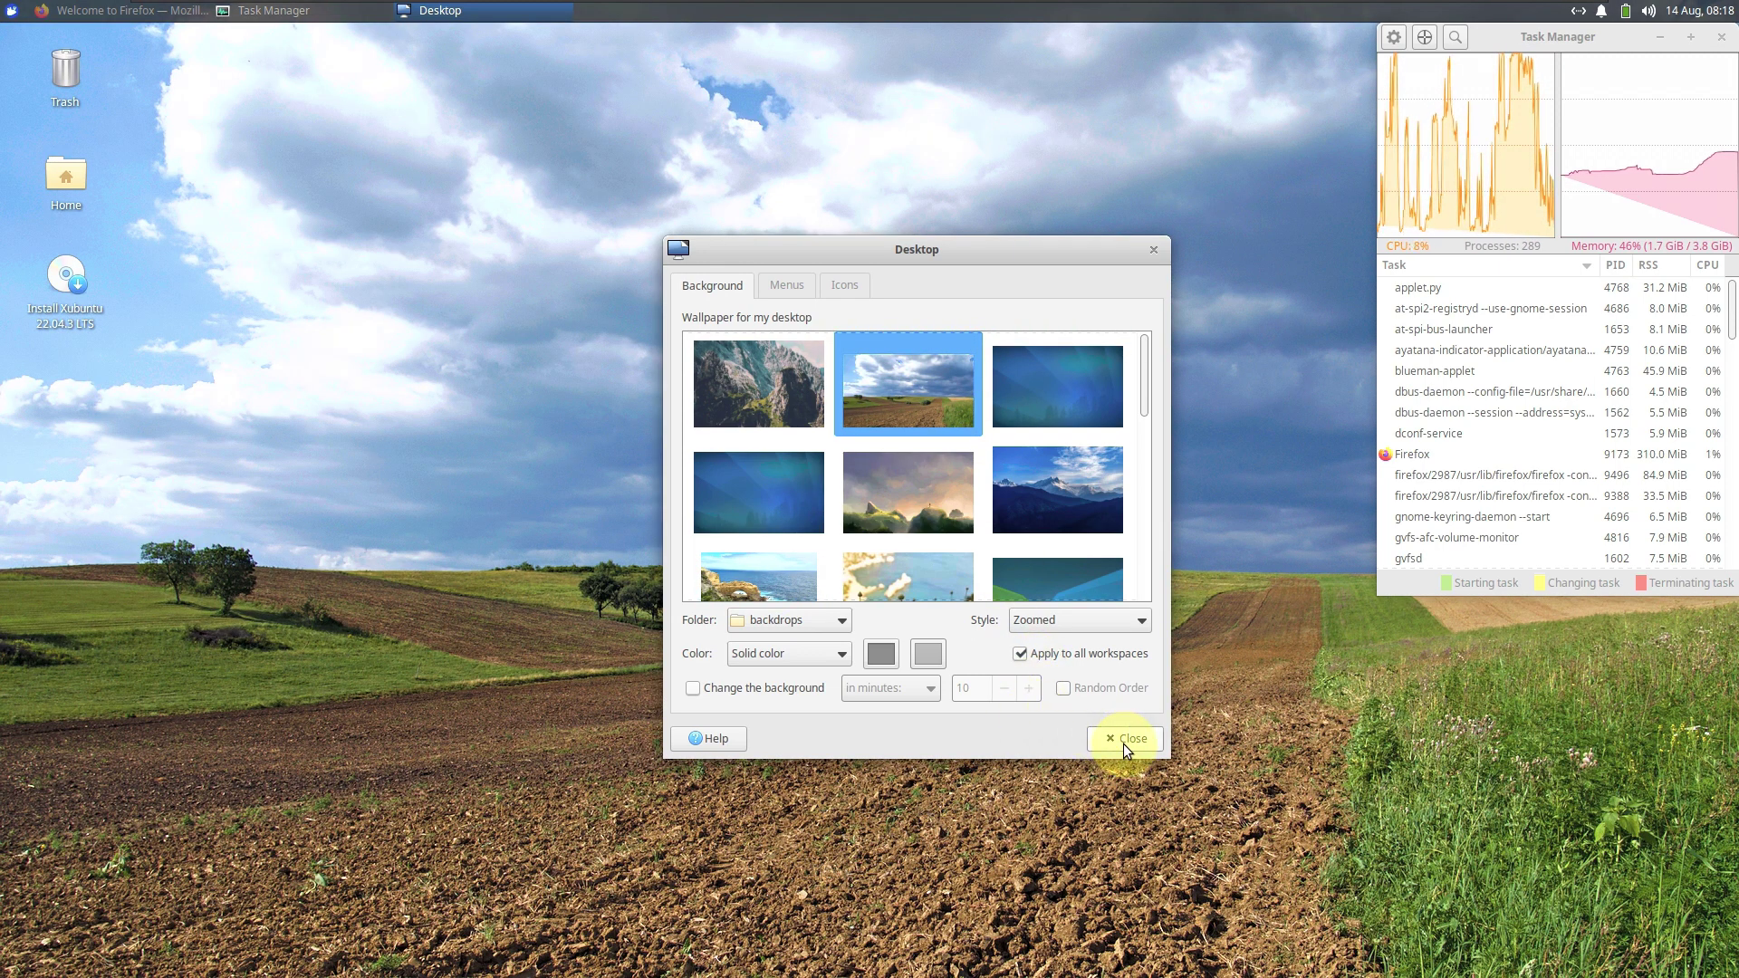
left_click(786, 284)
left_click(844, 284)
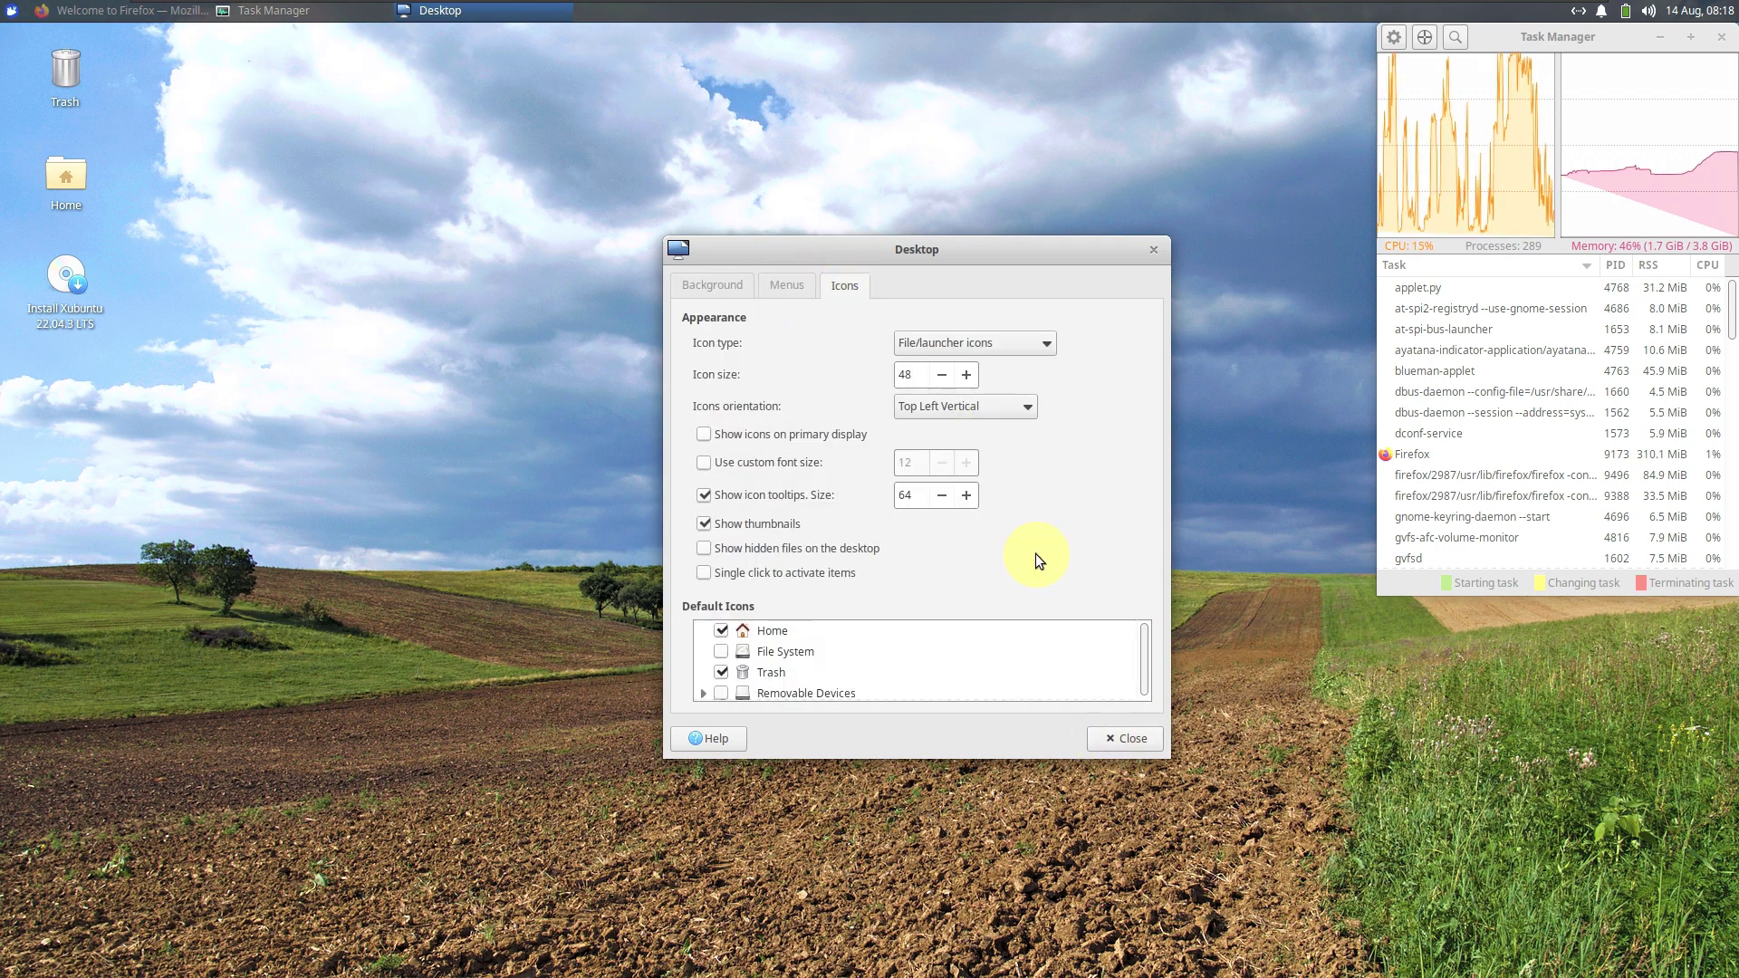
left_click(1112, 734)
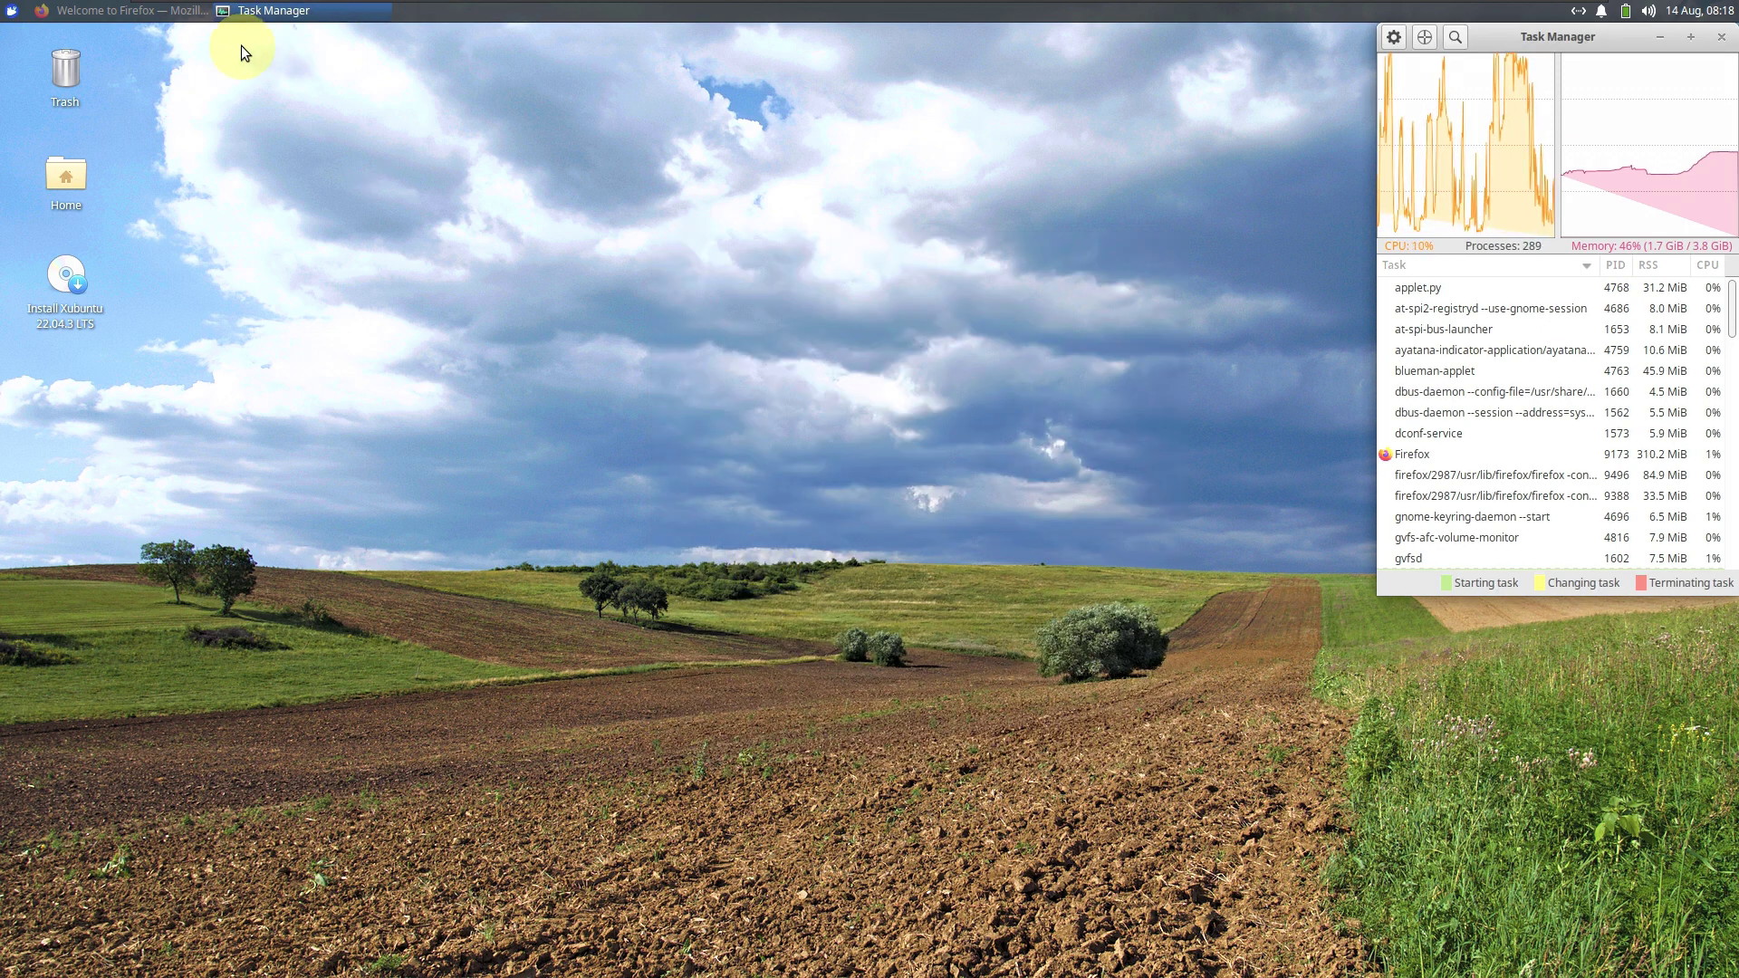
Bring Firefox back, check the browser version in its About window, and close that window.
left_click(181, 13)
left_click(467, 44)
left_click(1138, 81)
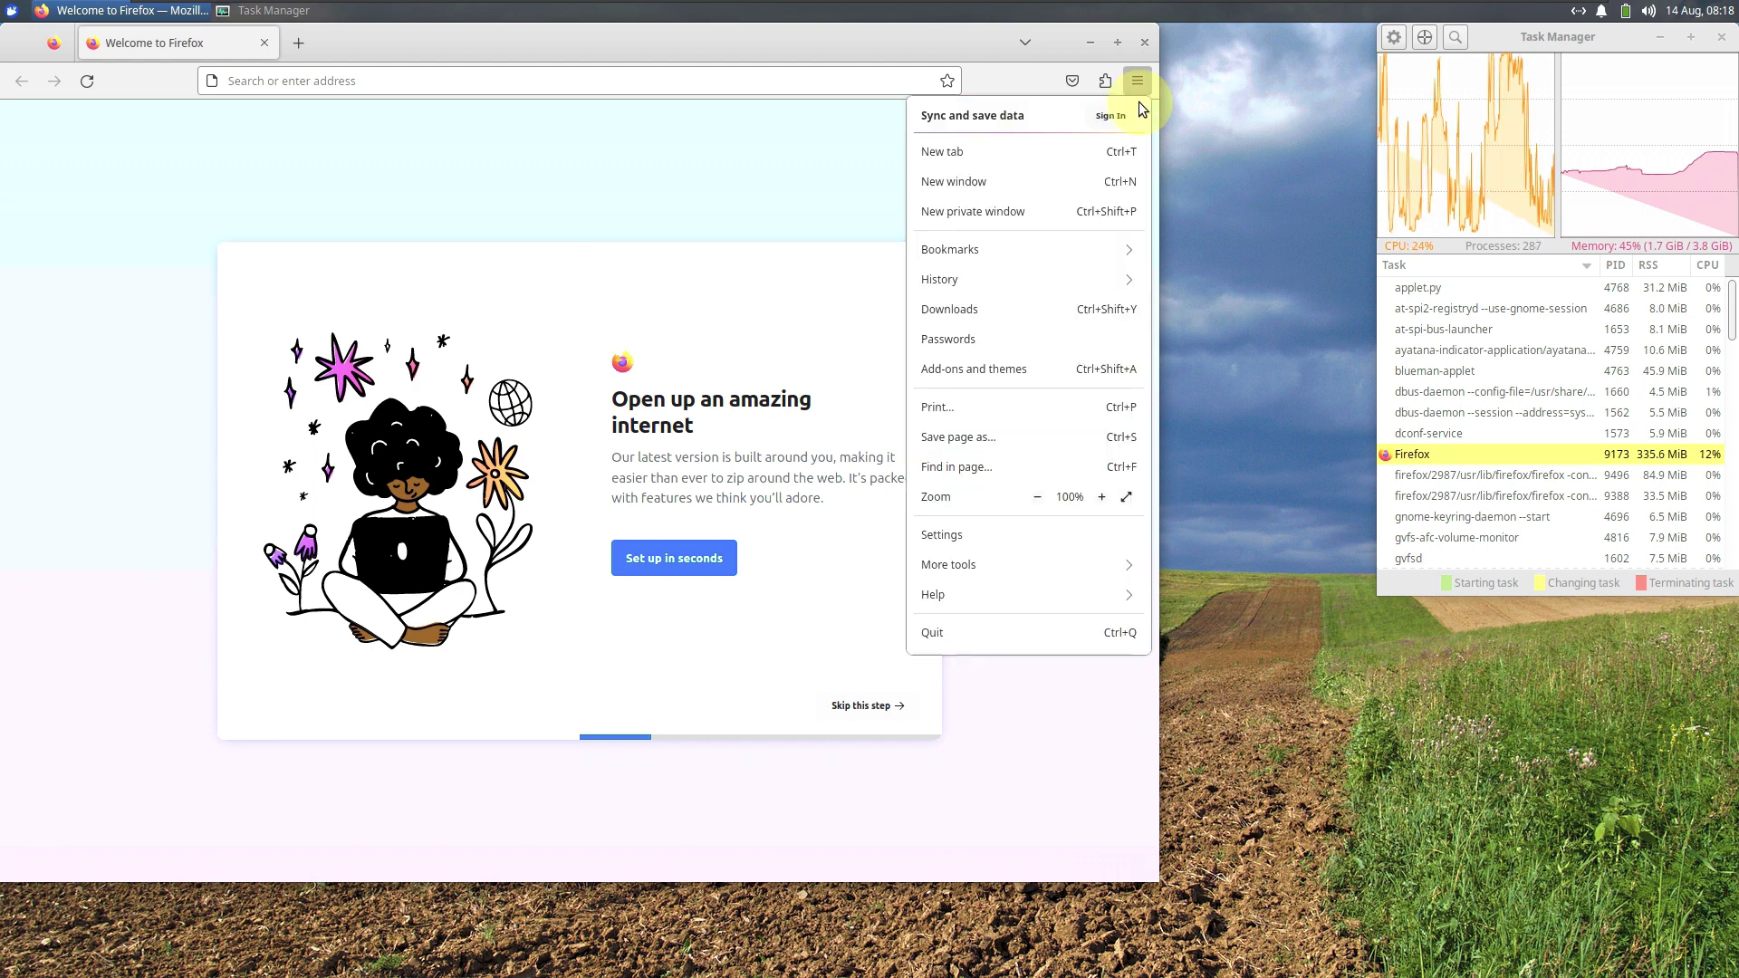
left_click(1019, 588)
left_click(989, 328)
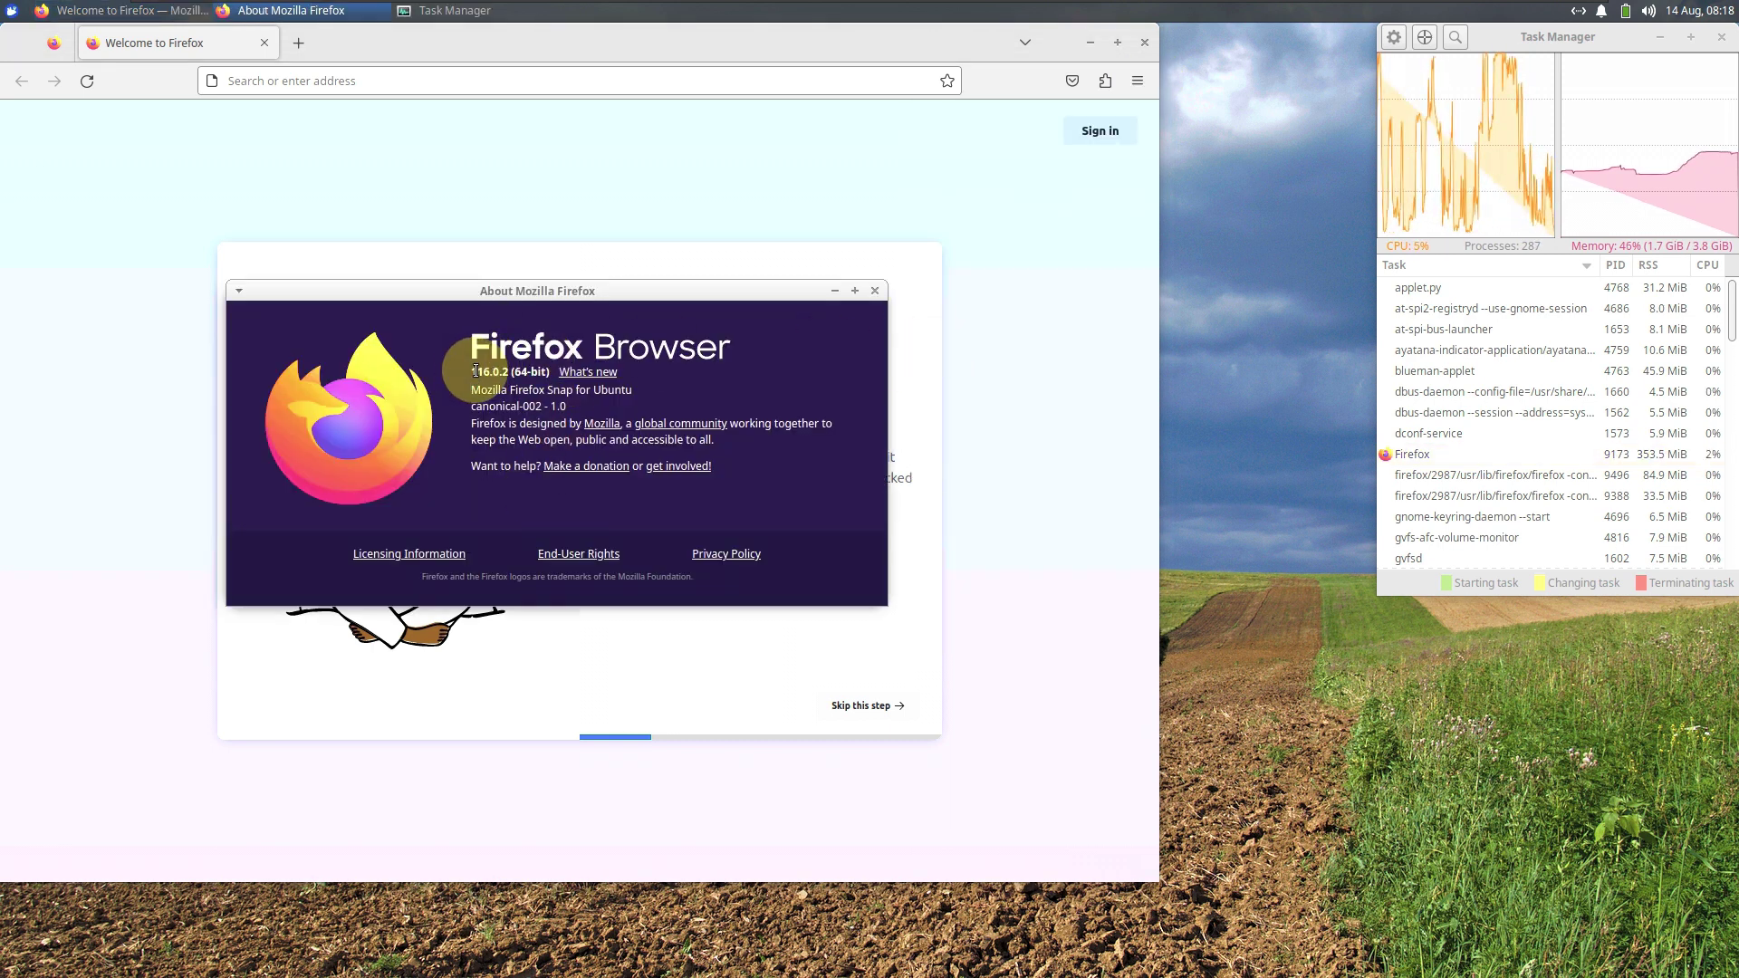
left_click_drag(475, 370, 612, 337)
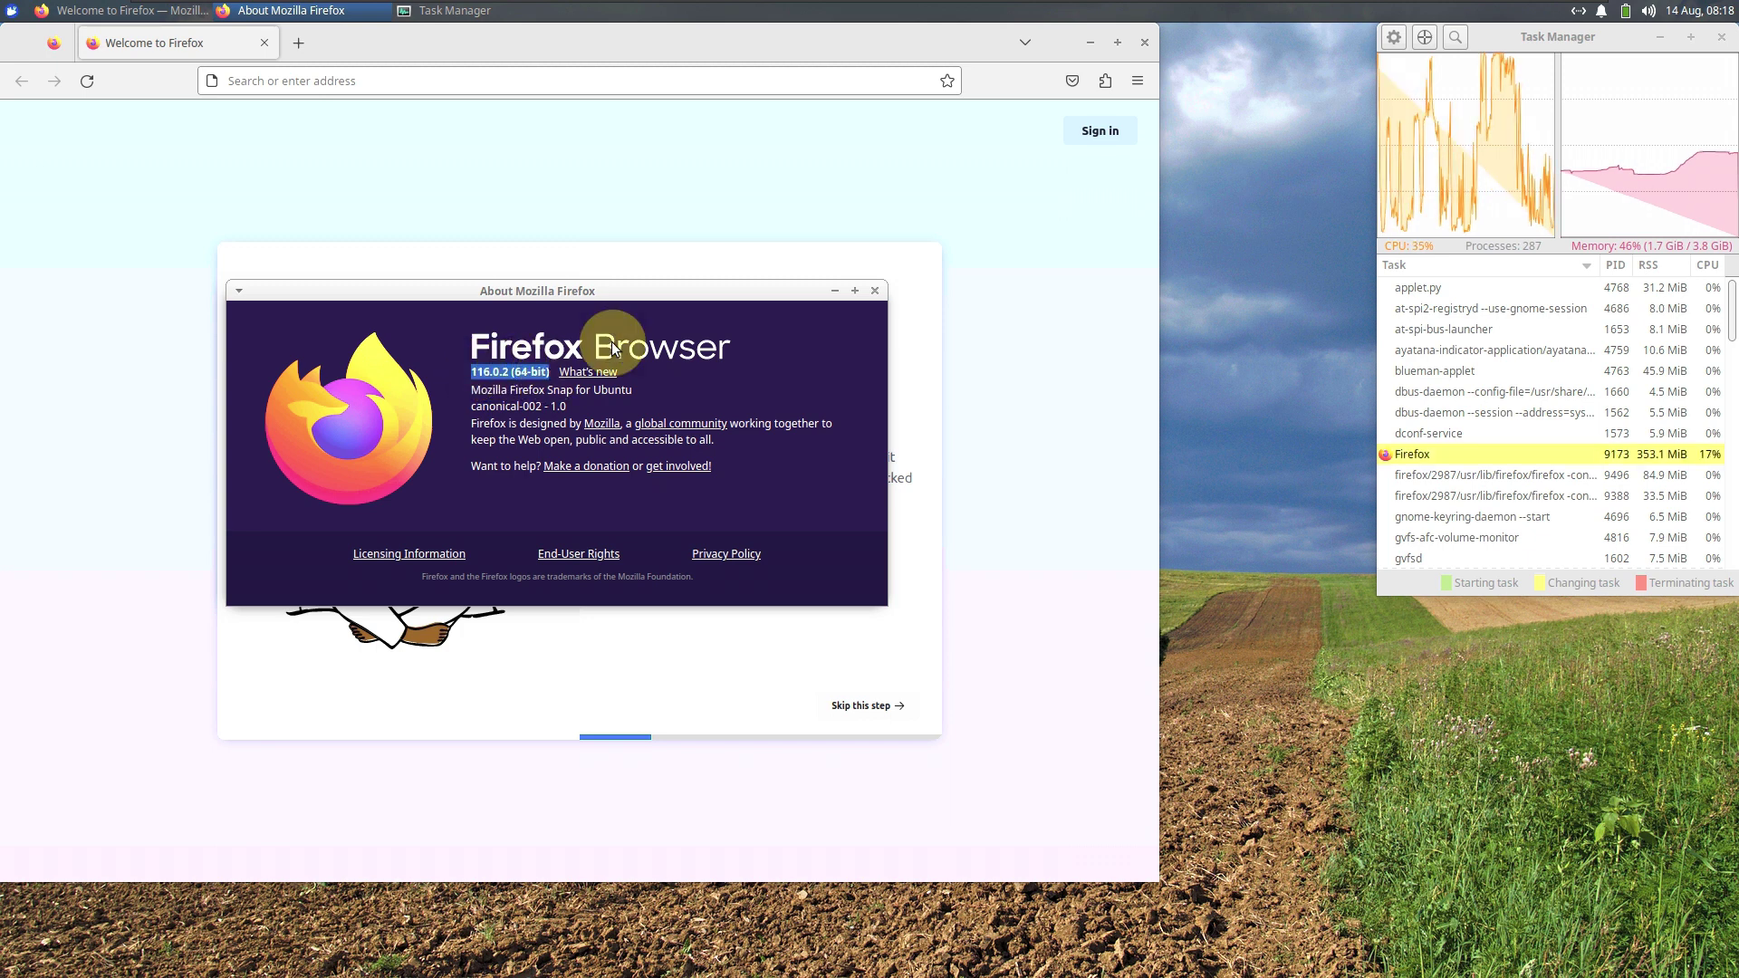
left_click(874, 293)
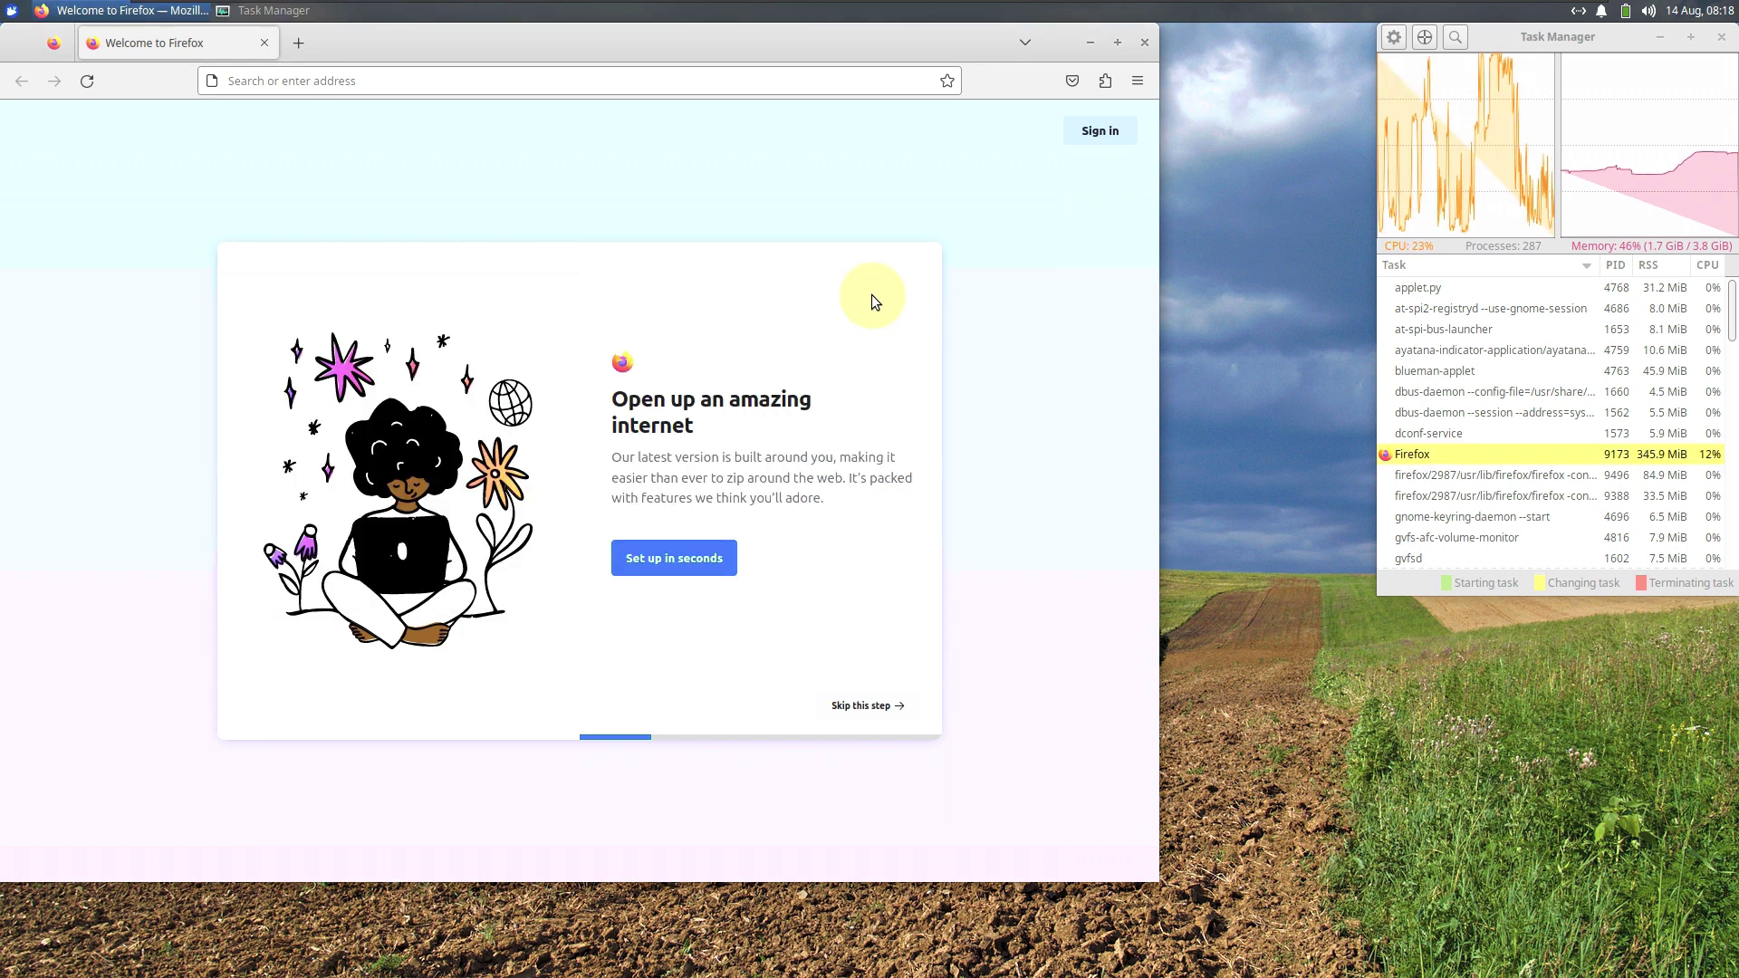
Search the web for "xubuntu" and open the official xubuntu.org website from the results.
left_click(557, 80)
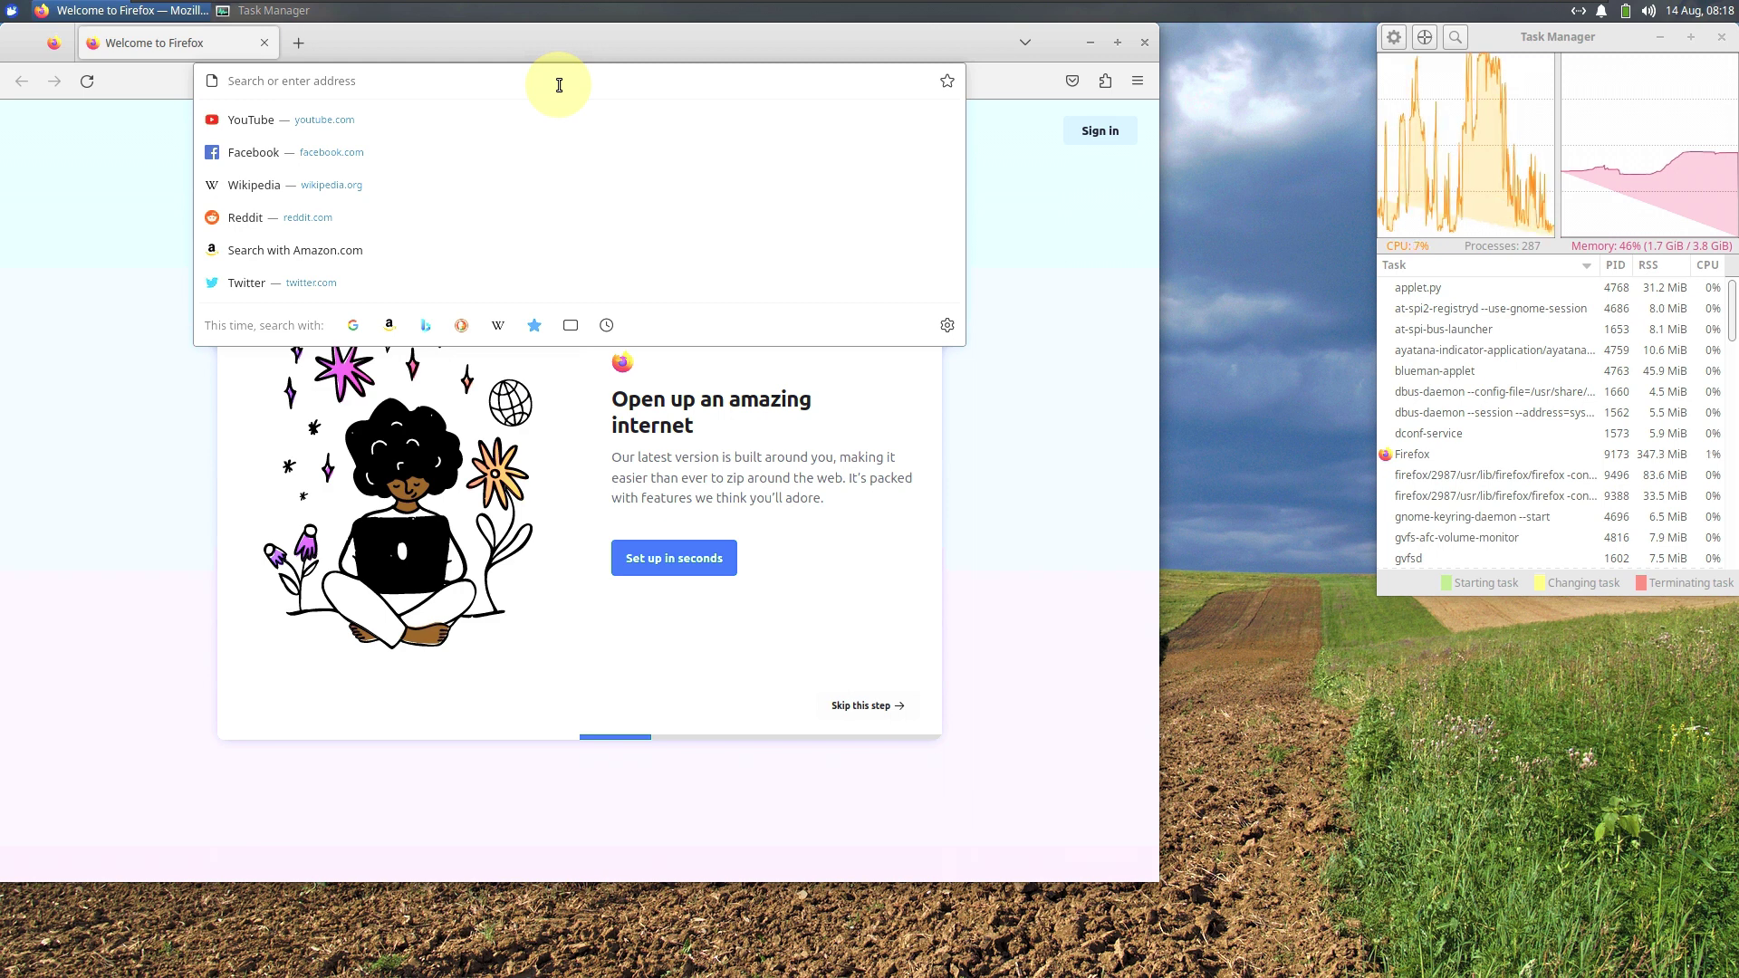
type("xubuntu")
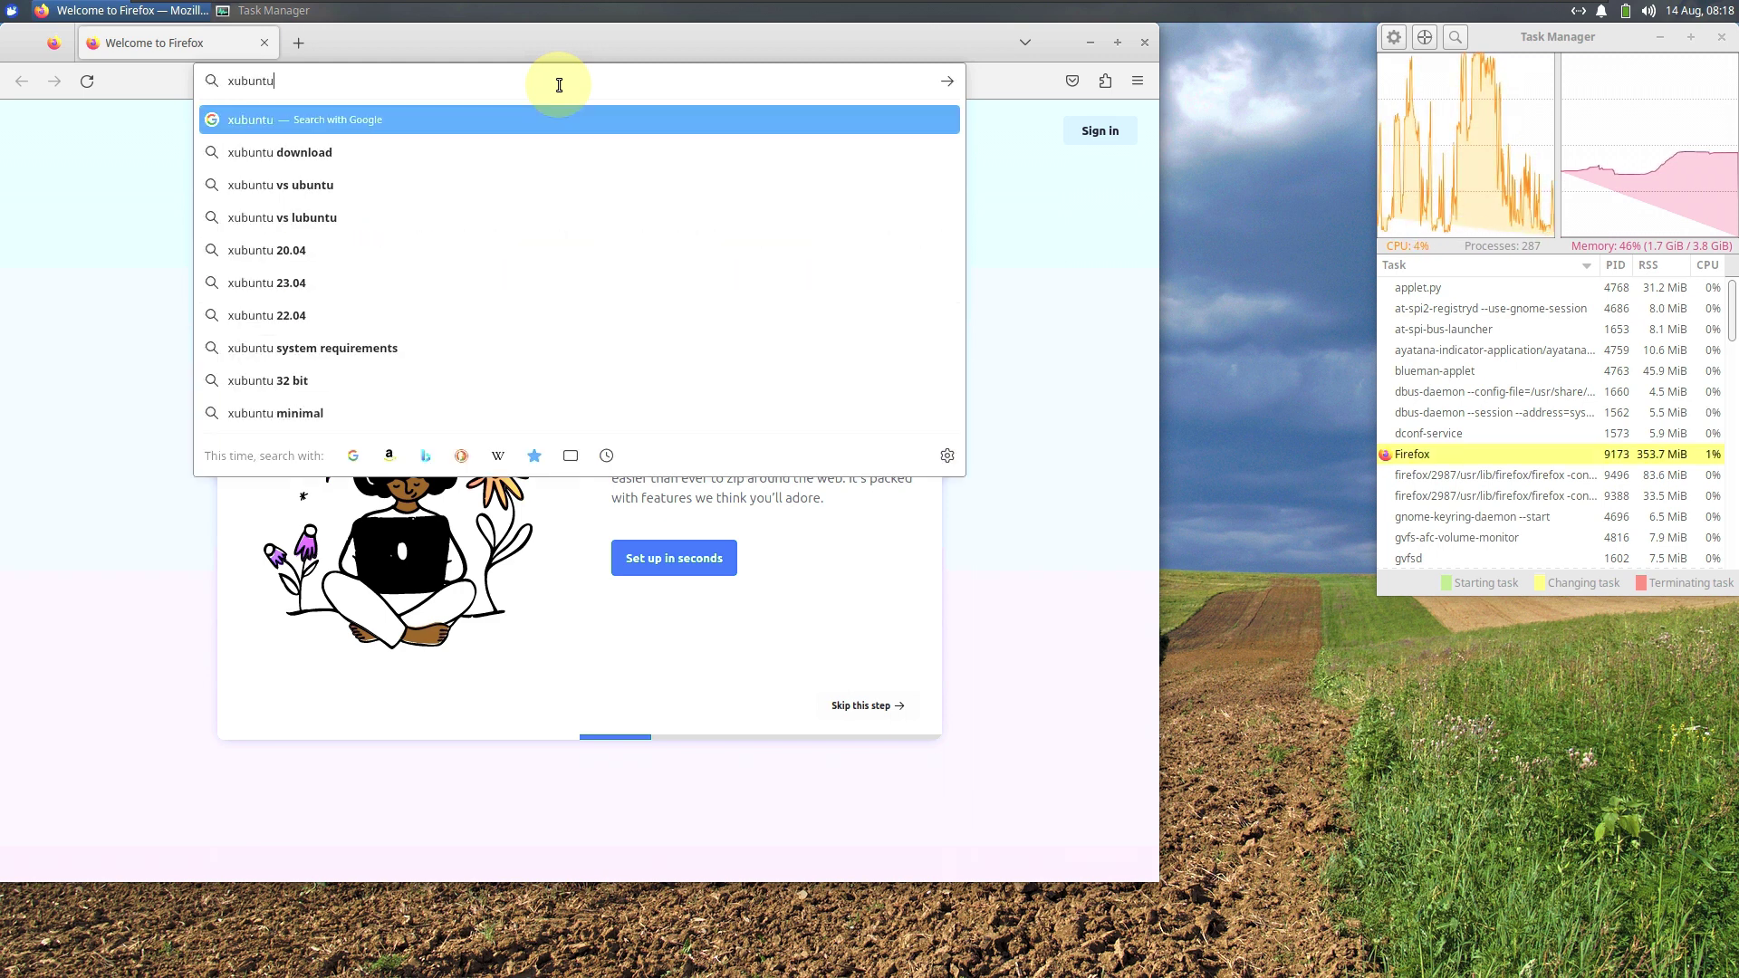
key("Return")
left_click(150, 330)
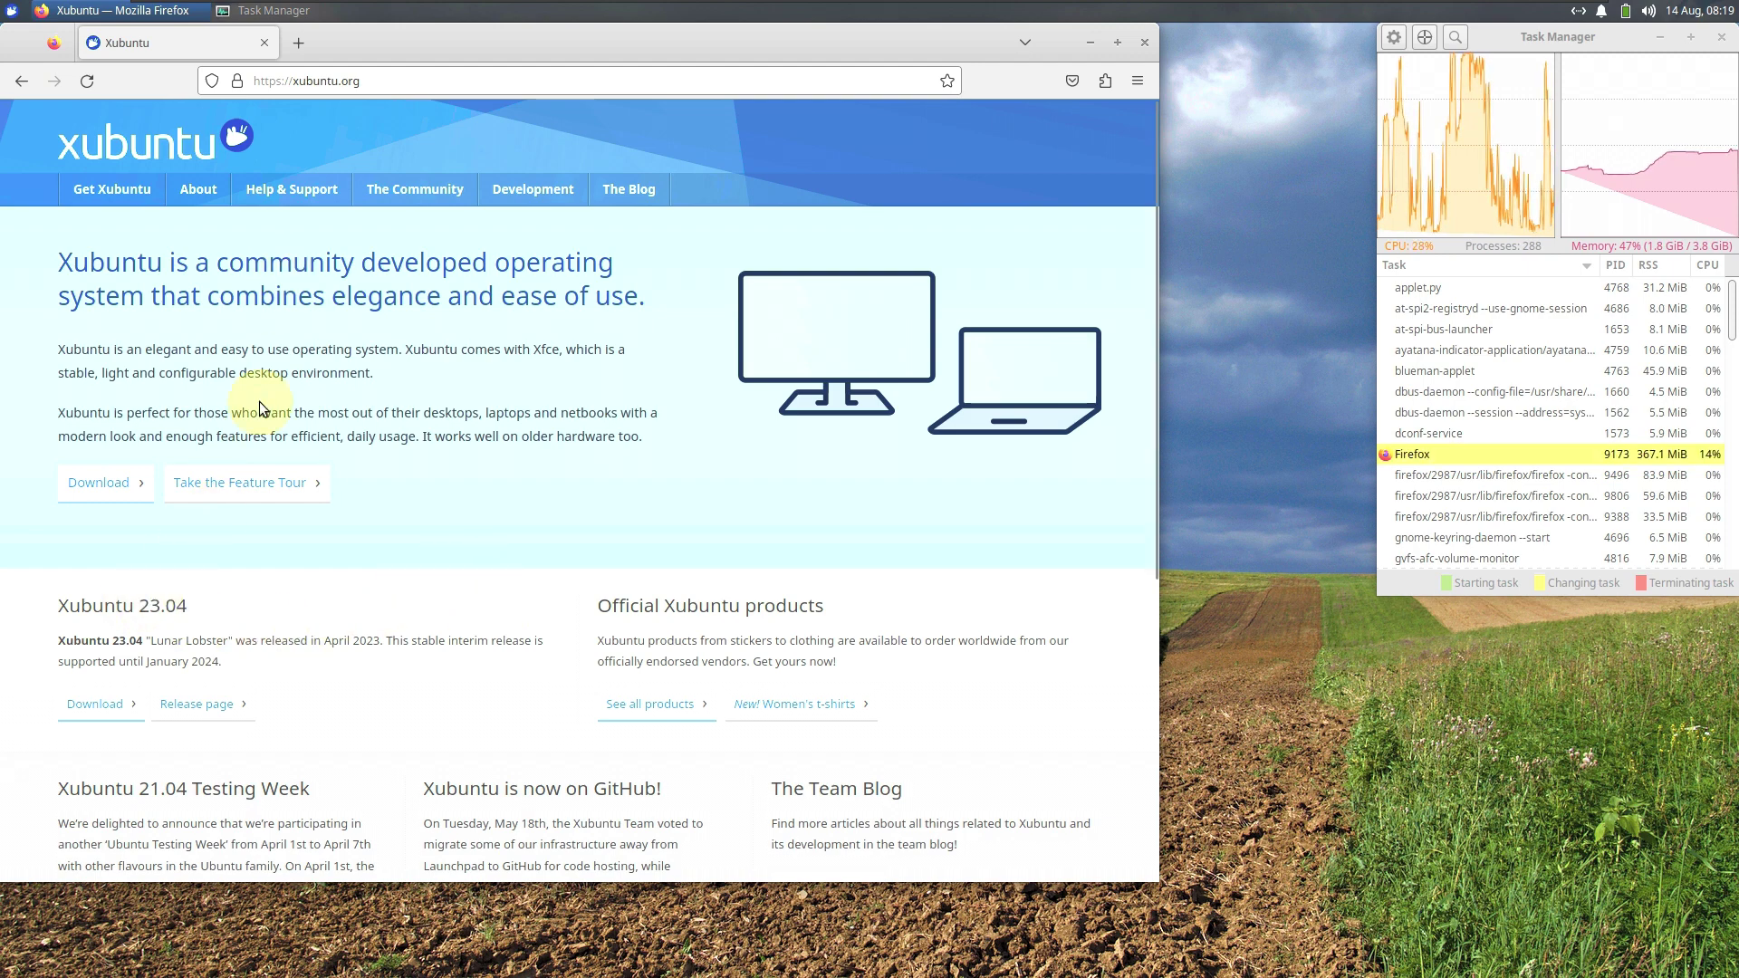
Open the Xubuntu download page, try the 64-bit torrent for release 22.04, and return to the download page.
left_click(105, 190)
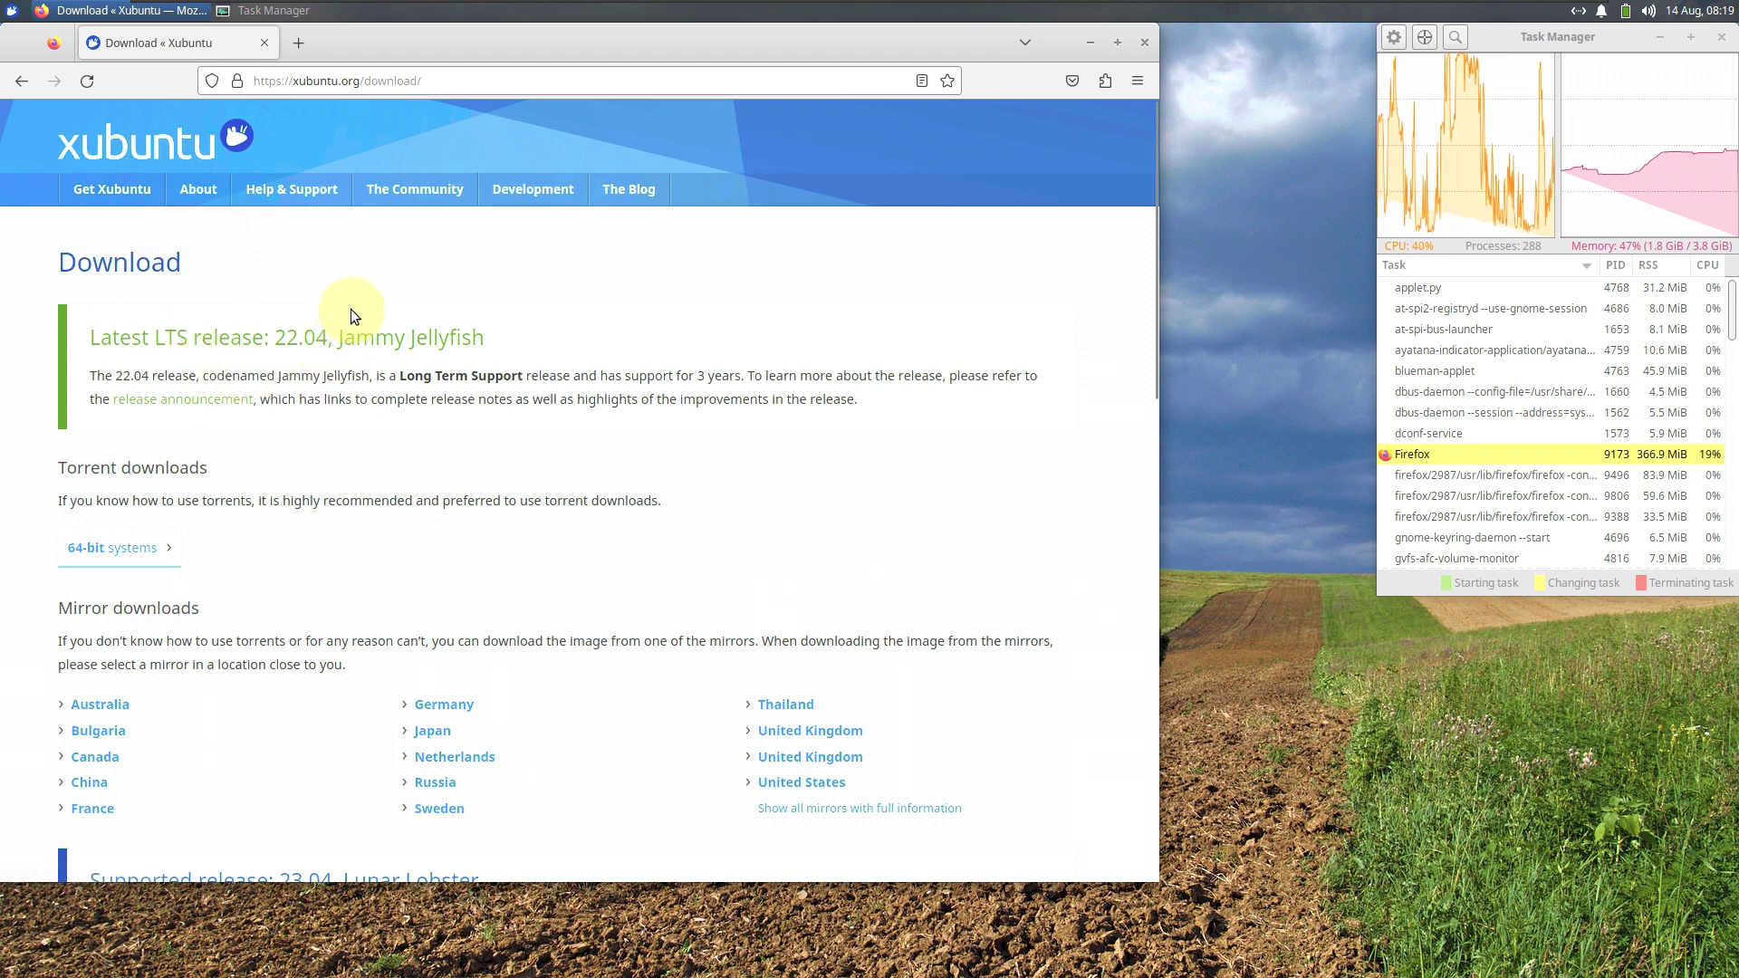
left_click(149, 551)
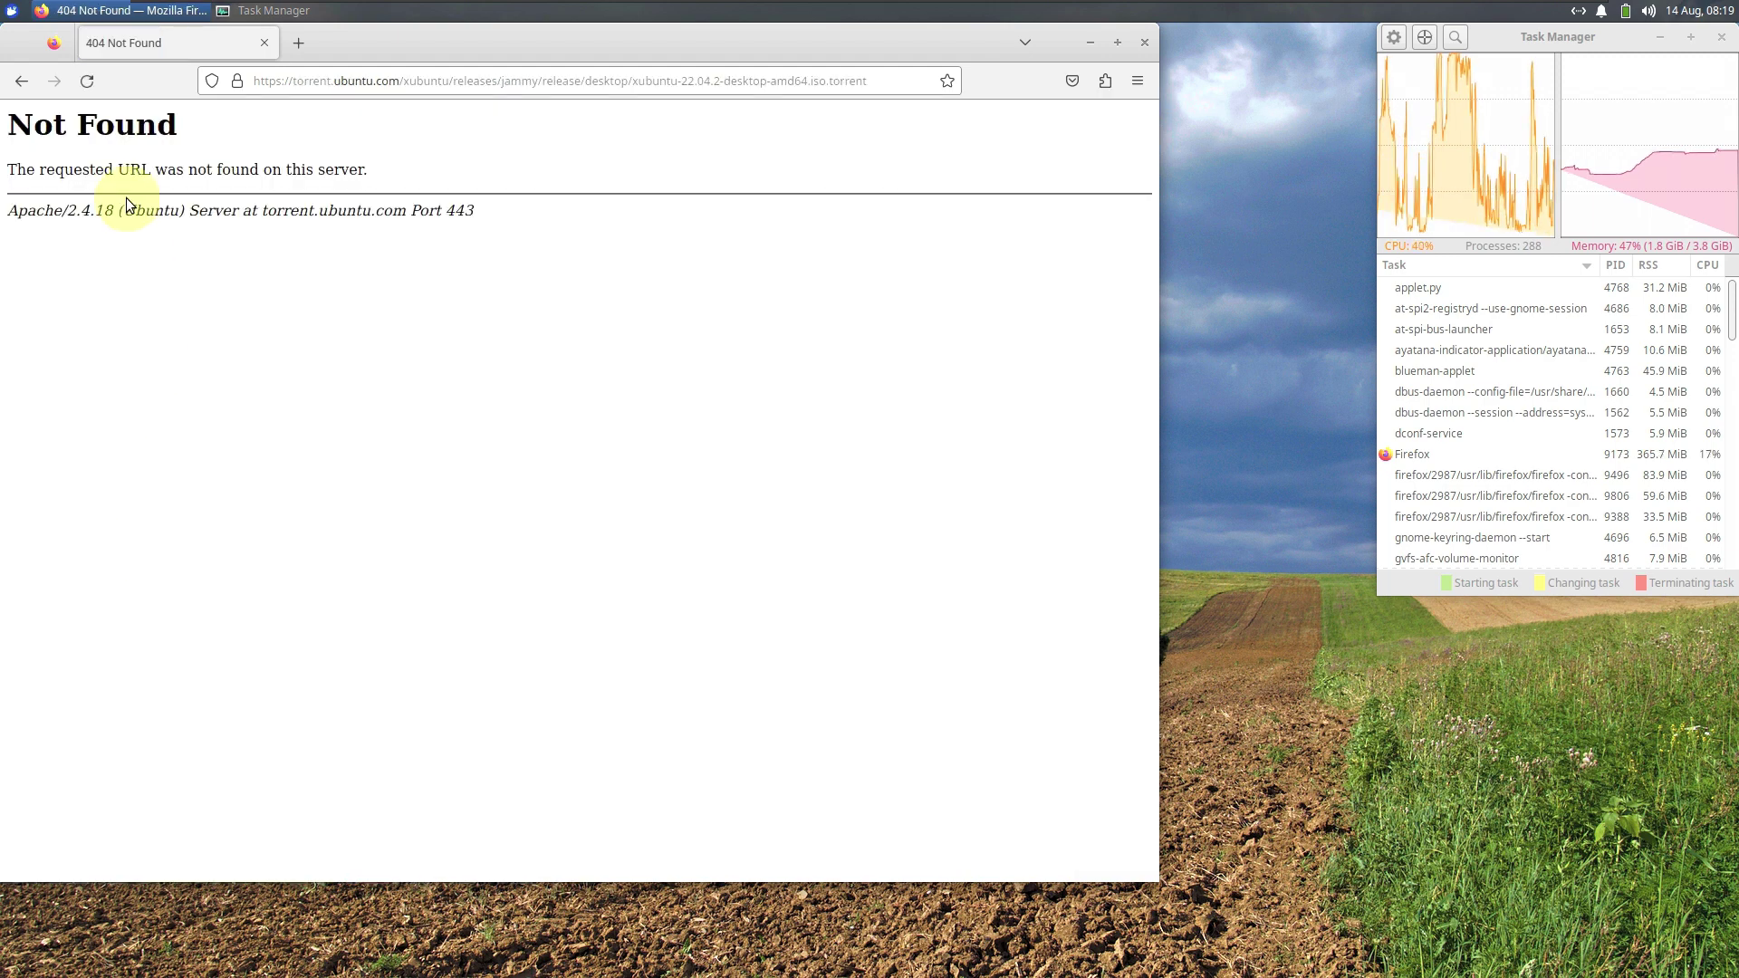
left_click(22, 83)
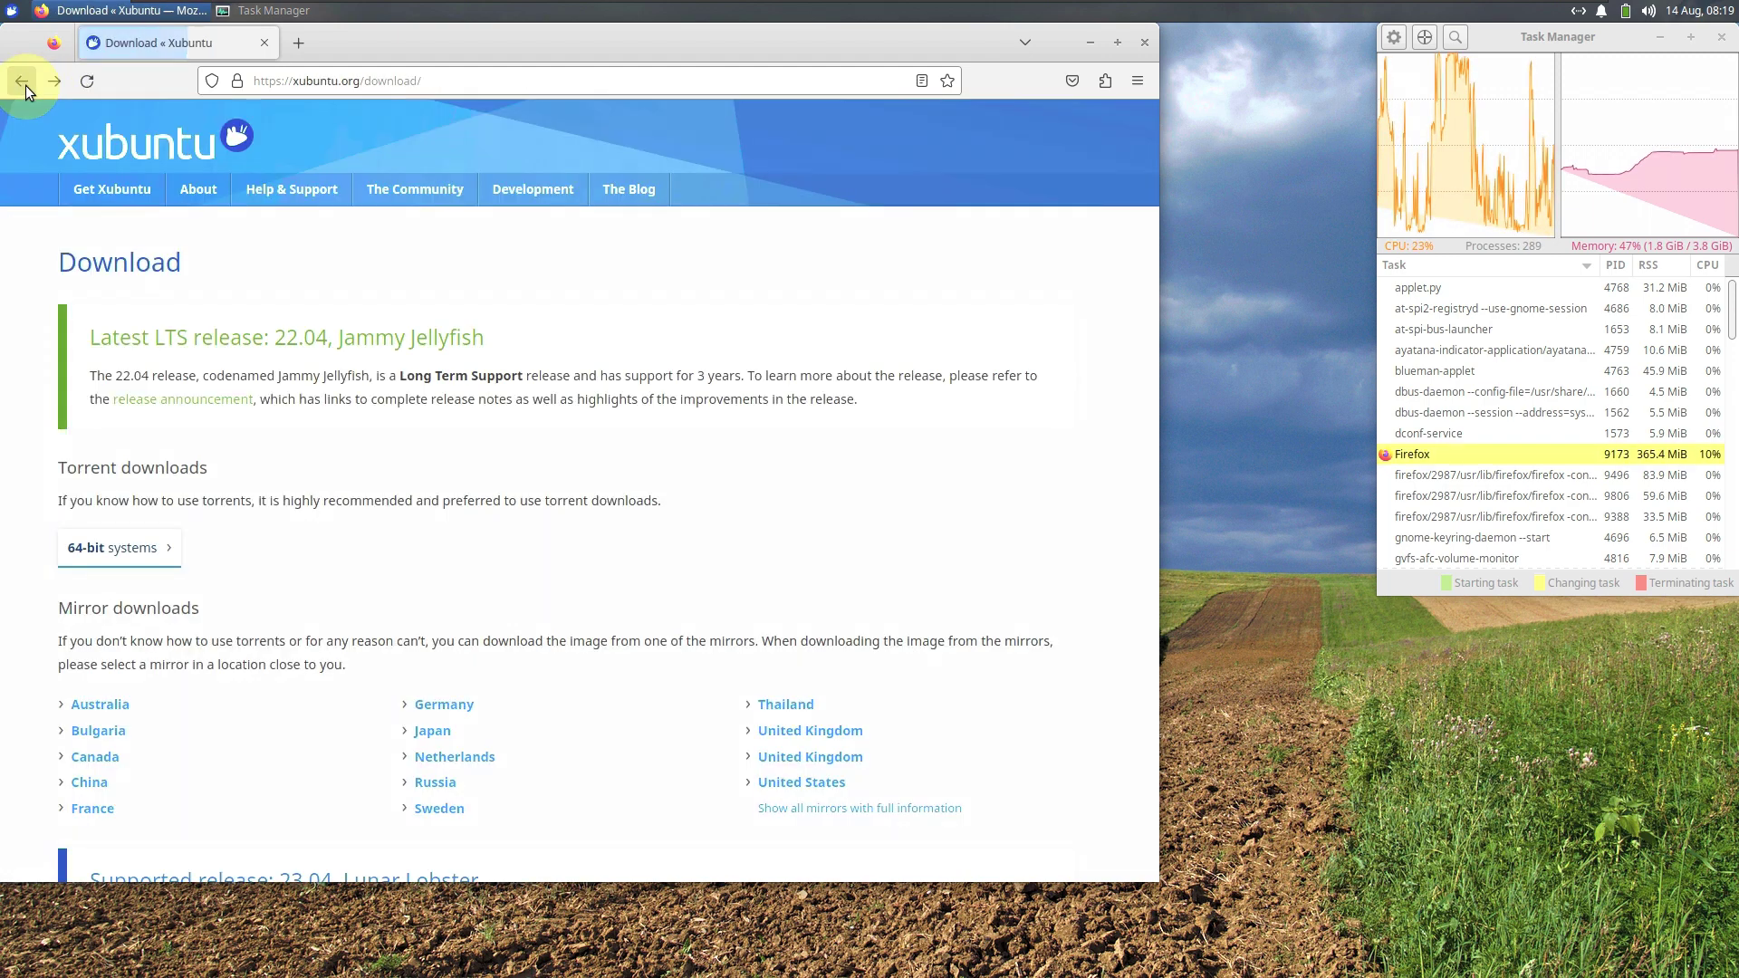
View the 22.04 release announcement, return, and look through the releases and mirrors on the download page.
left_click(182, 405)
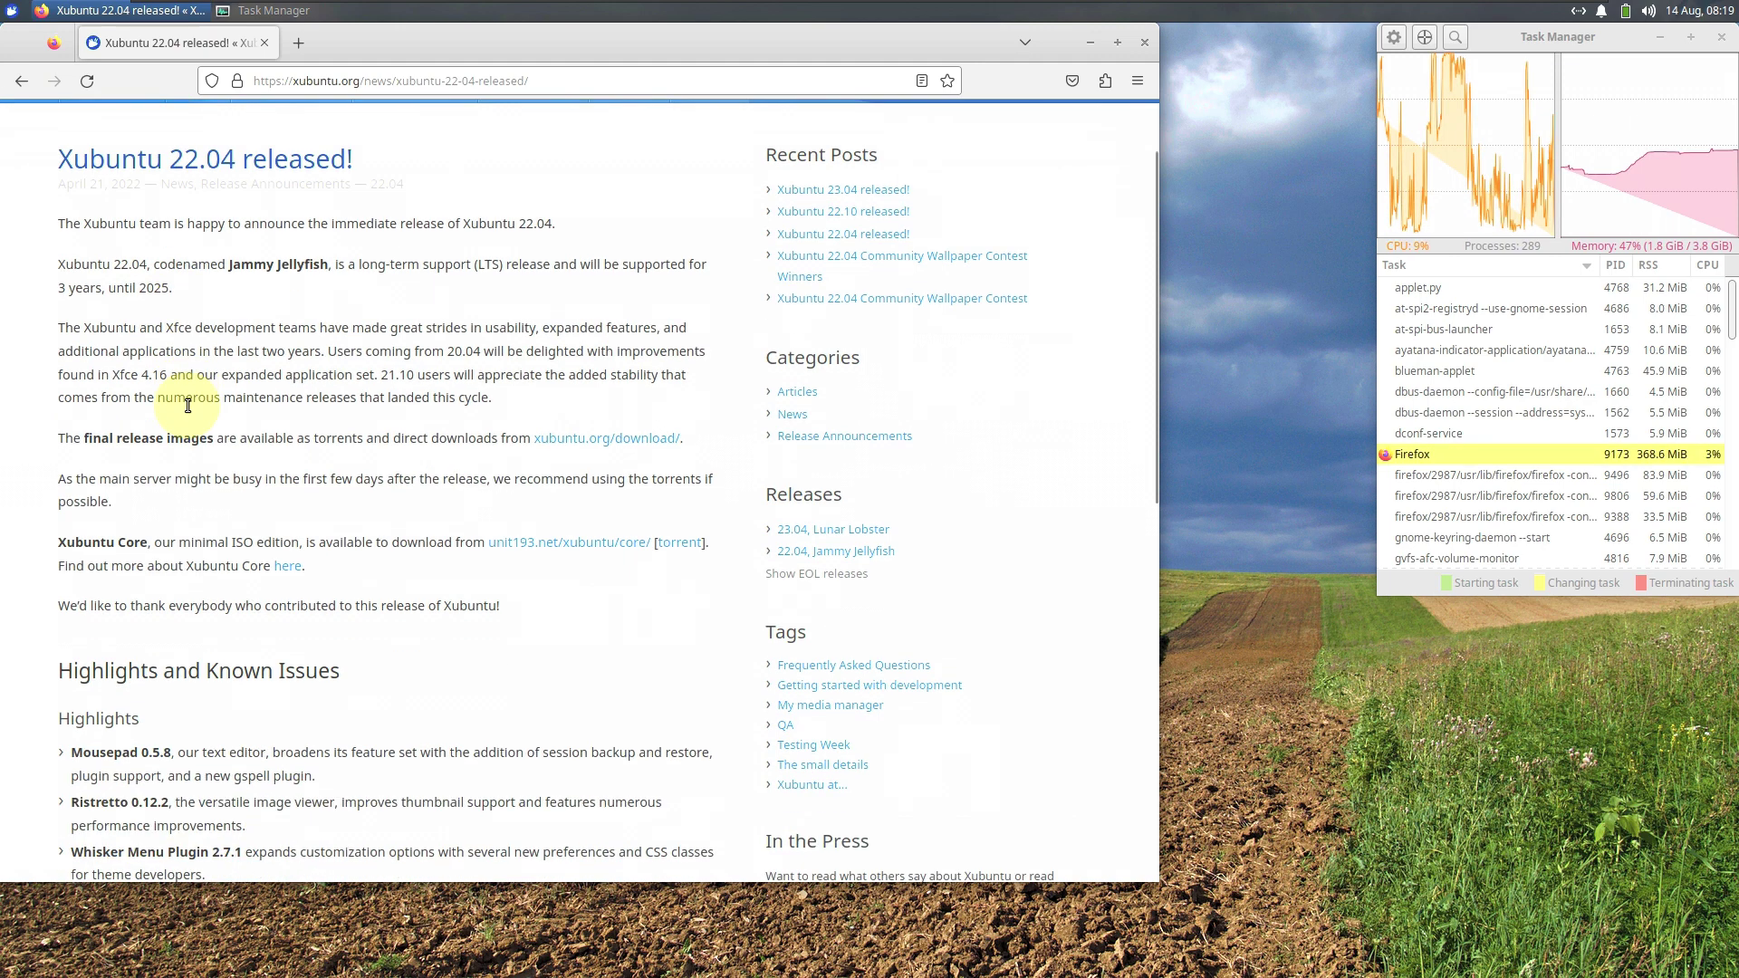
left_click(13, 83)
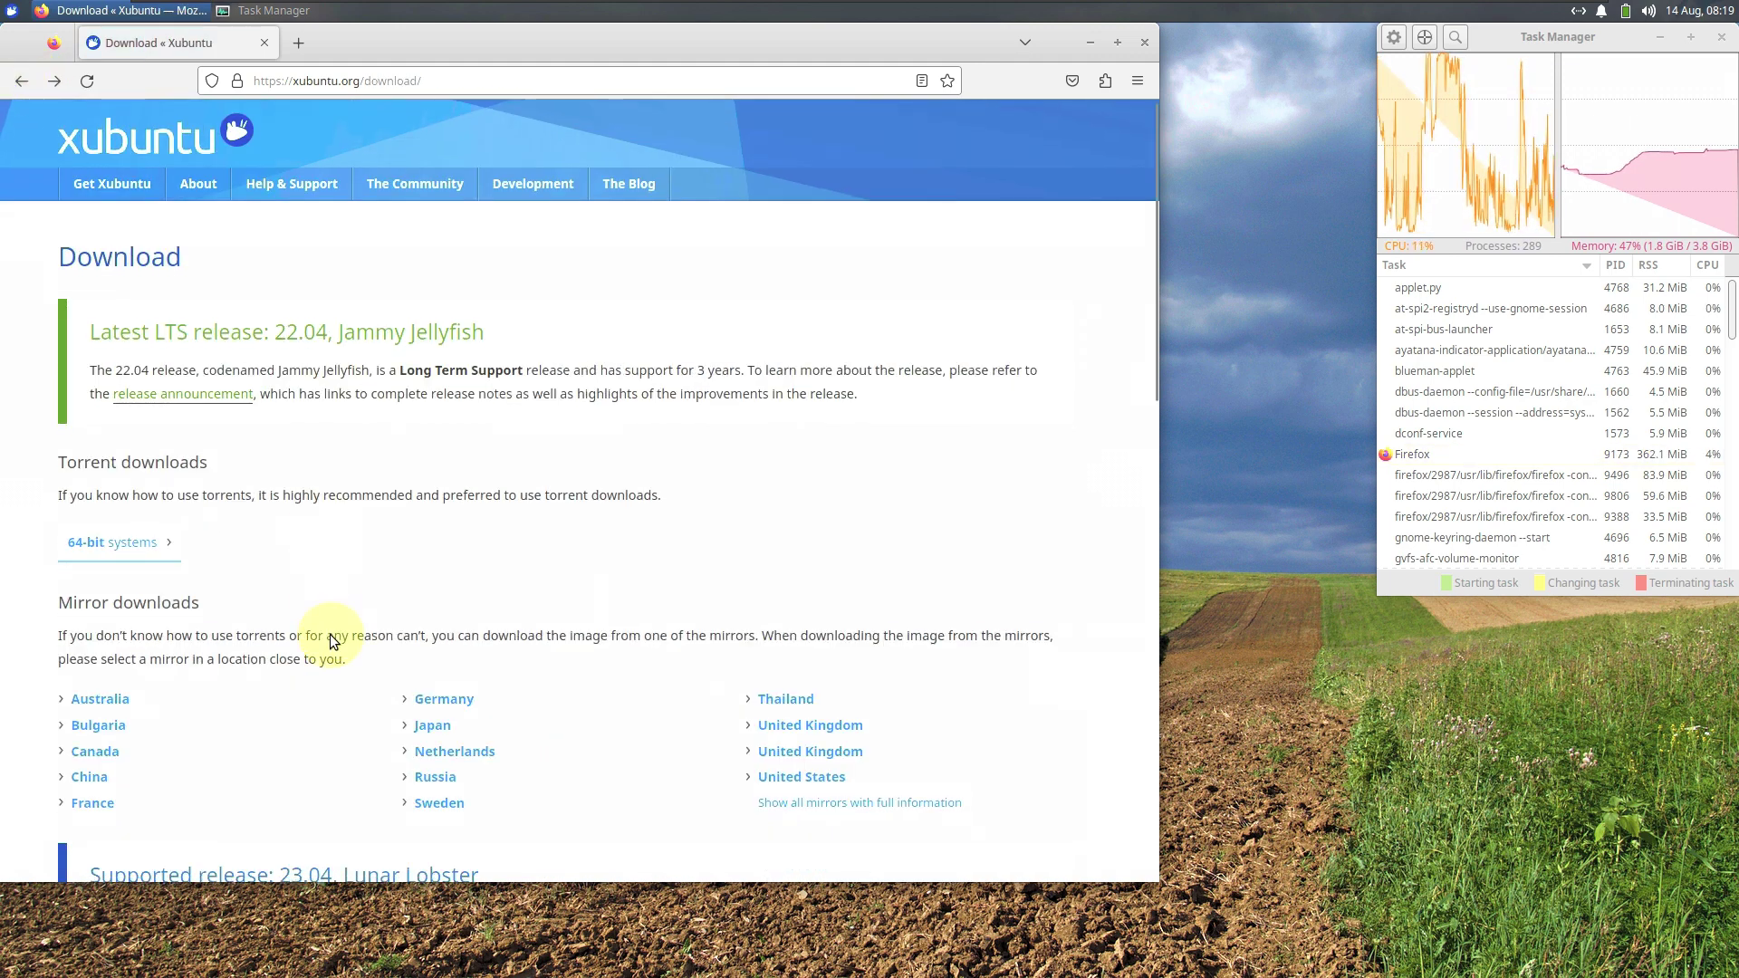
scroll(334, 641, "down", 5)
scroll(333, 625, "down", 5)
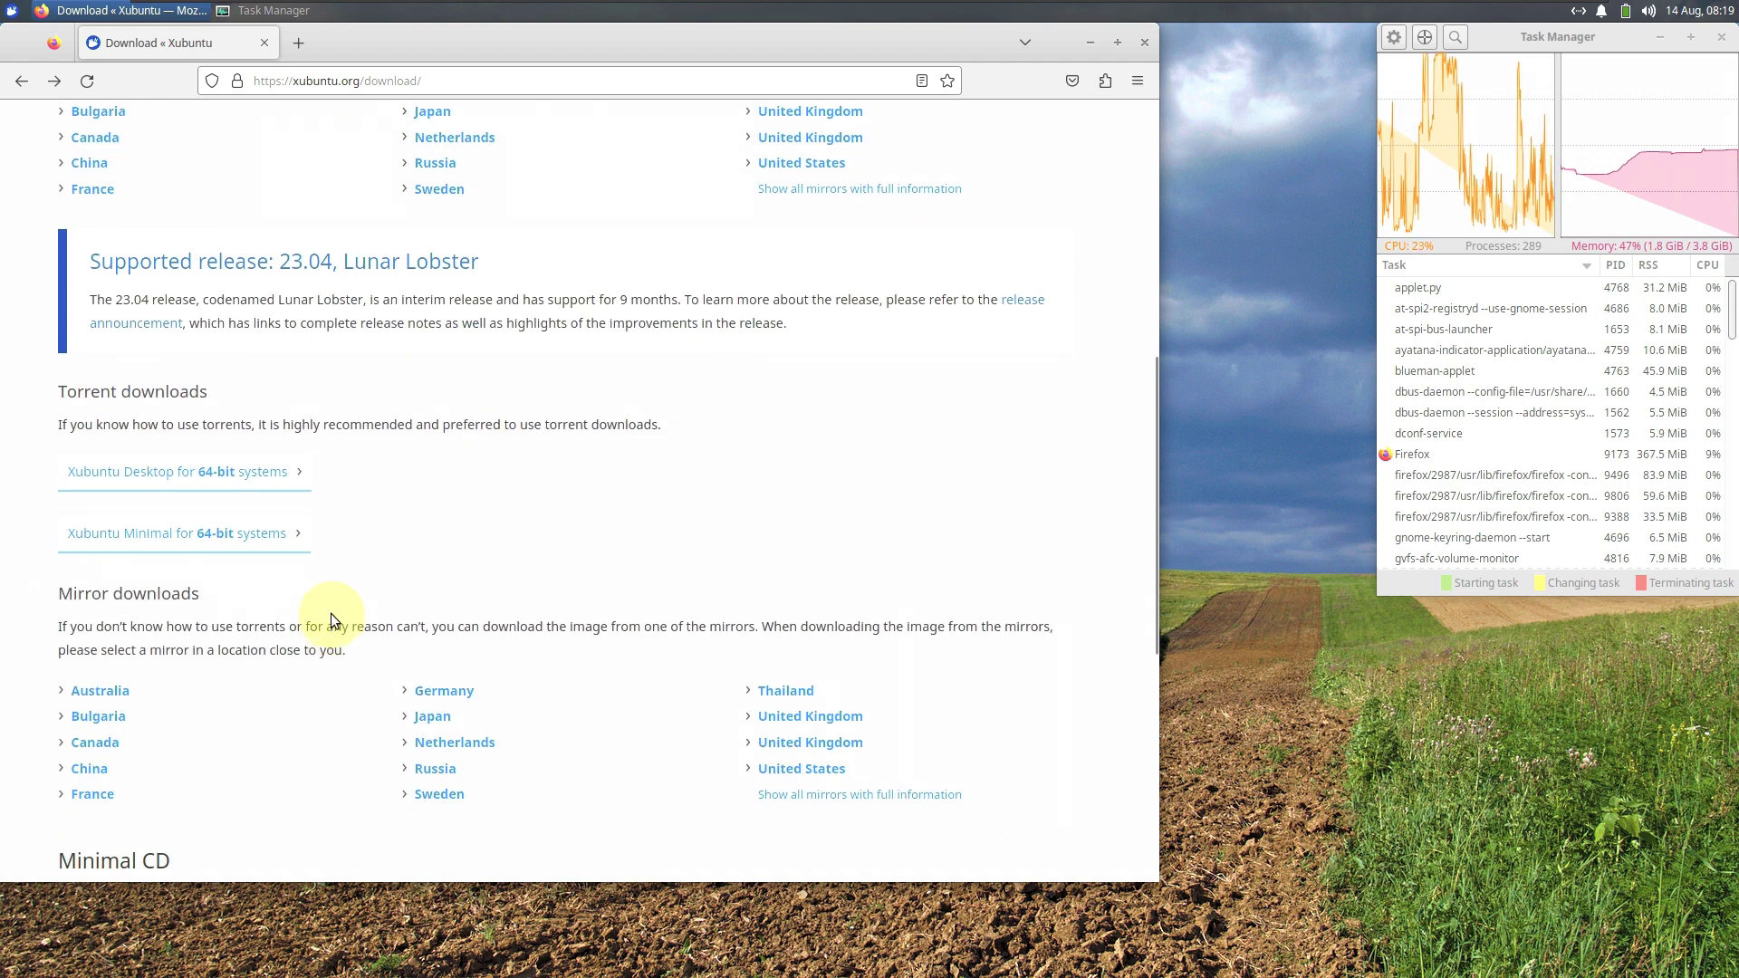
scroll(336, 573, "up", 10)
Go back through the visited pages to the Google results for xubuntu.
left_click(89, 123)
left_click(18, 84)
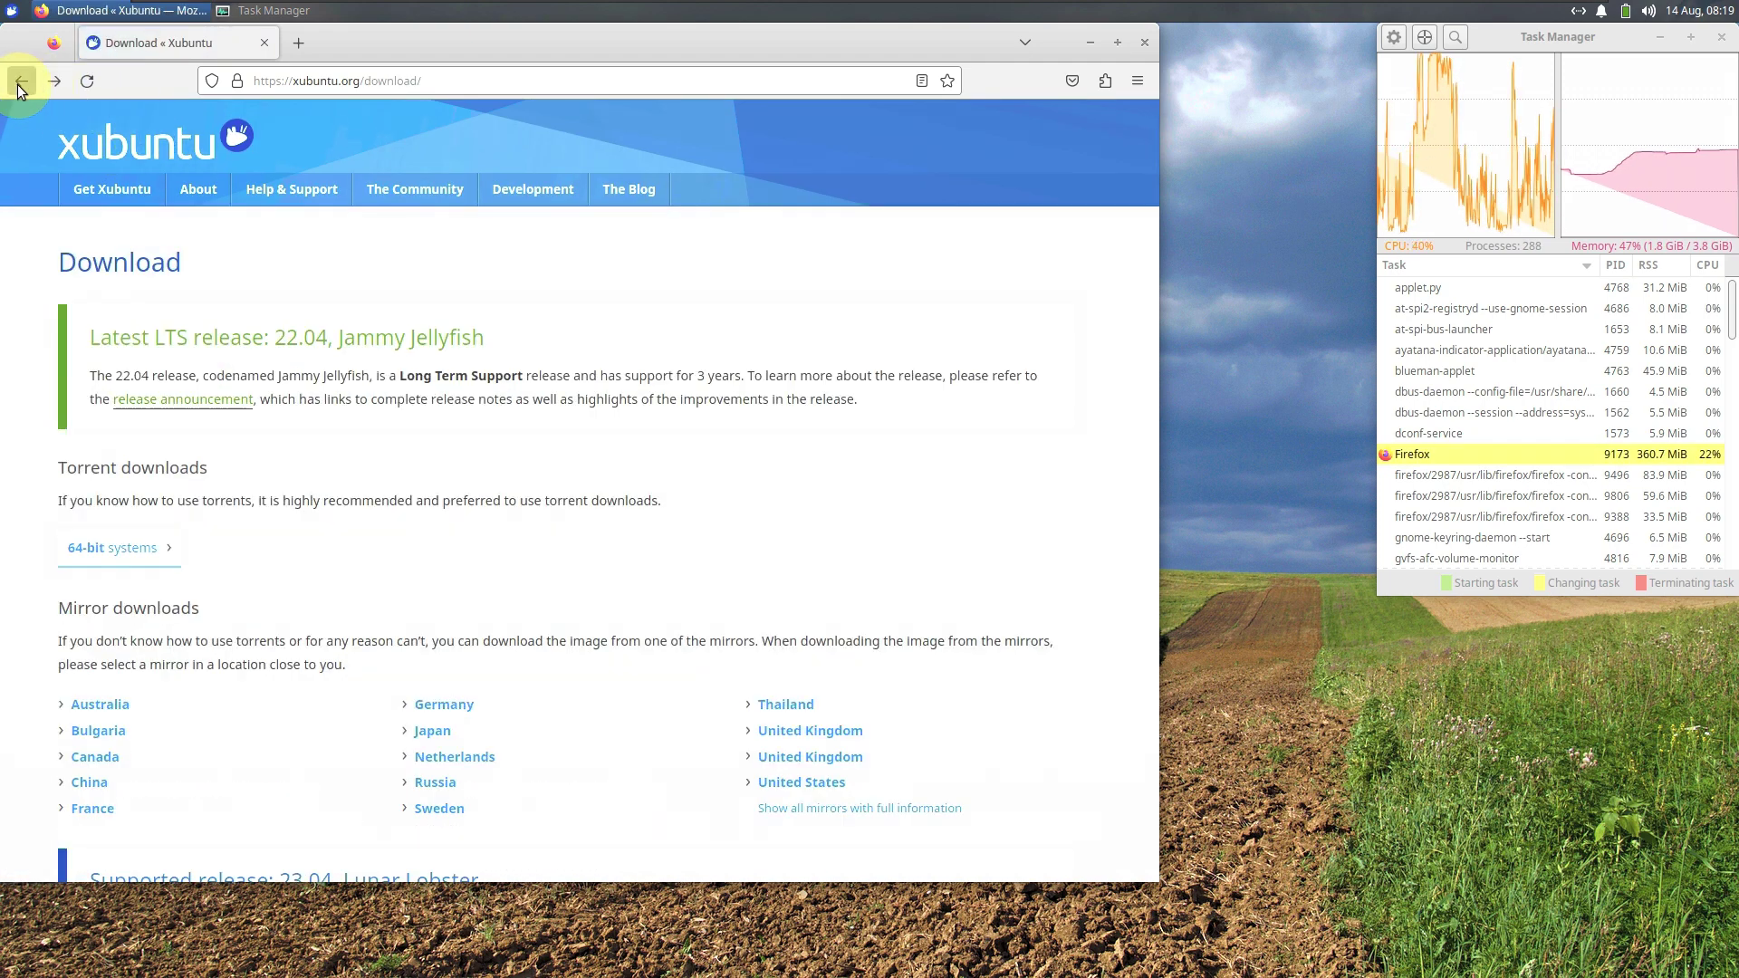
left_click(18, 84)
left_click(19, 84)
left_click(18, 84)
left_click(54, 81)
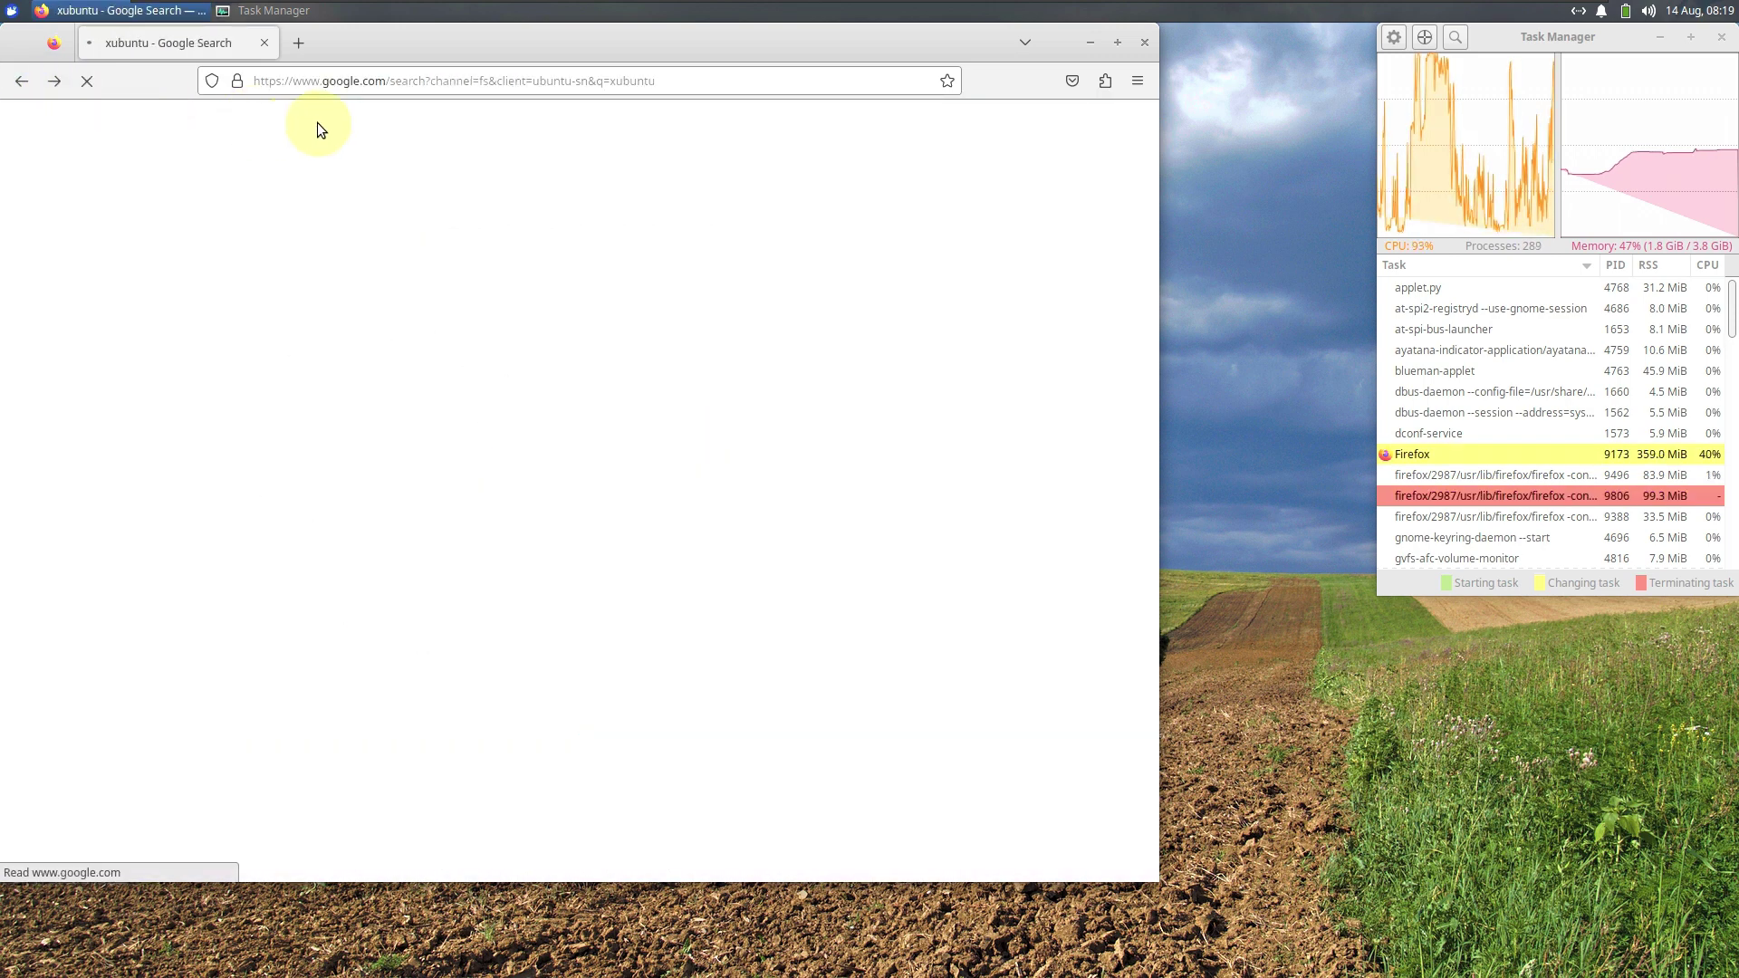
Search Google for "xubuntu 22.04.3" by extending the existing query.
left_click(317, 145)
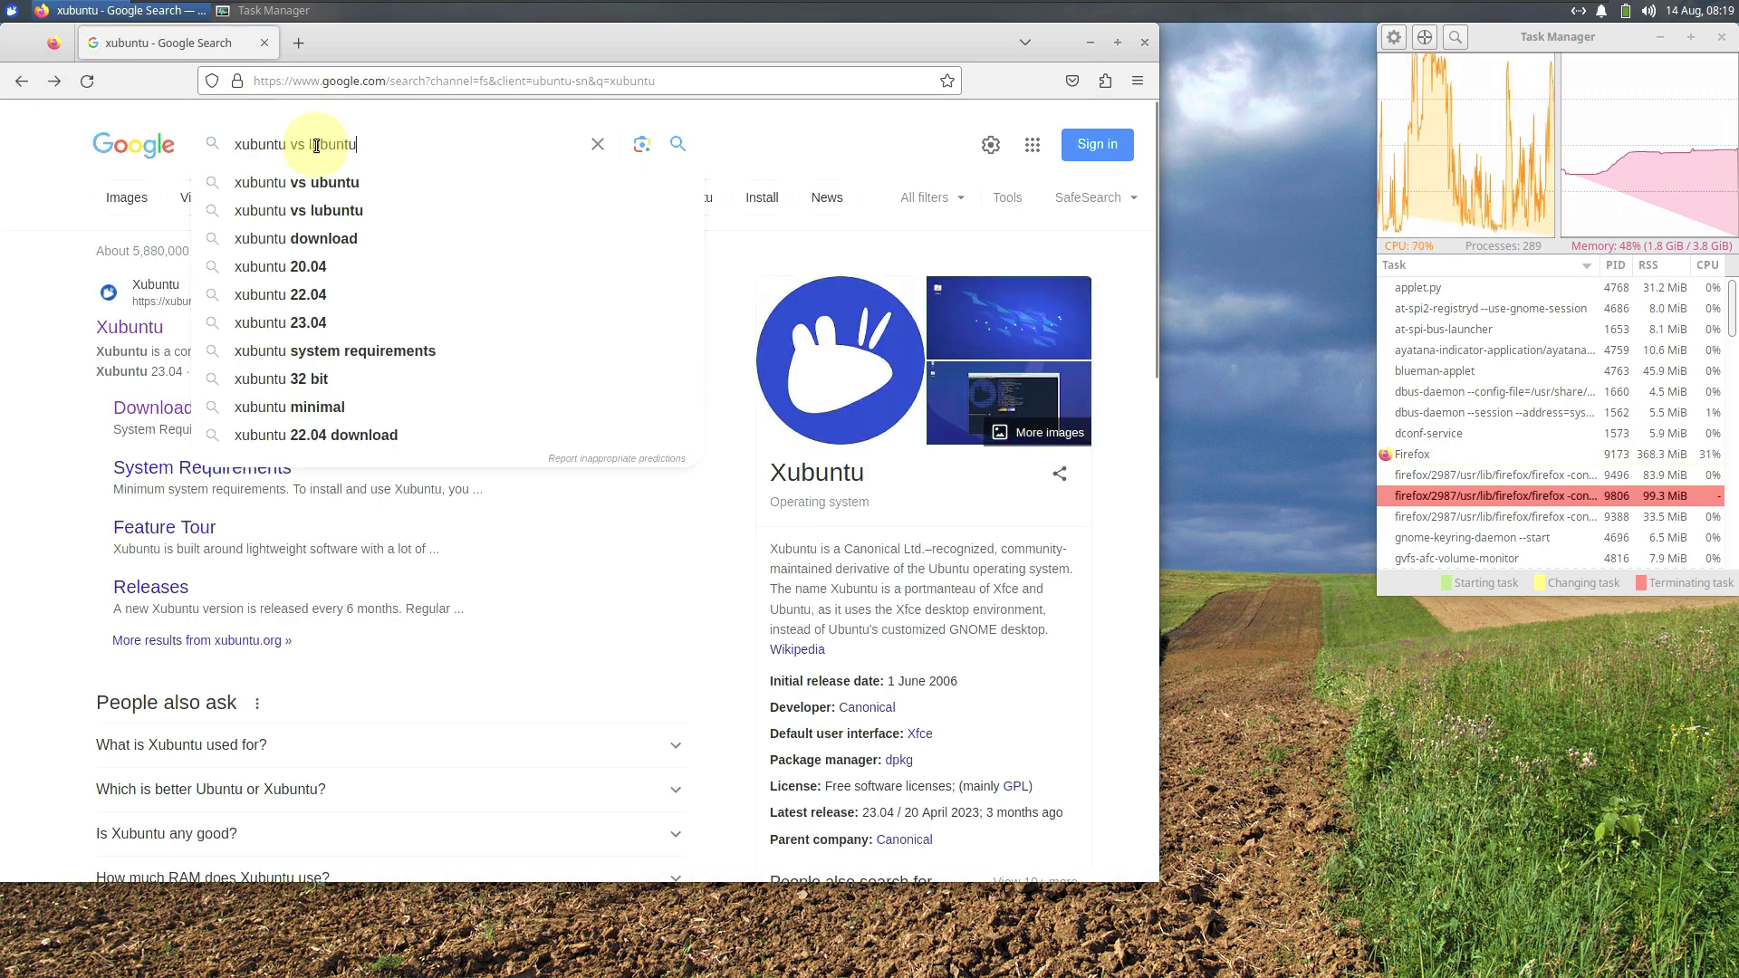
key("BackSpace")
key("BackSpace")
key("BackSpace")
key("BackSpace")
key("BackSpace")
key("BackSpace")
key("BackSpace")
key("BackSpace")
key("BackSpace")
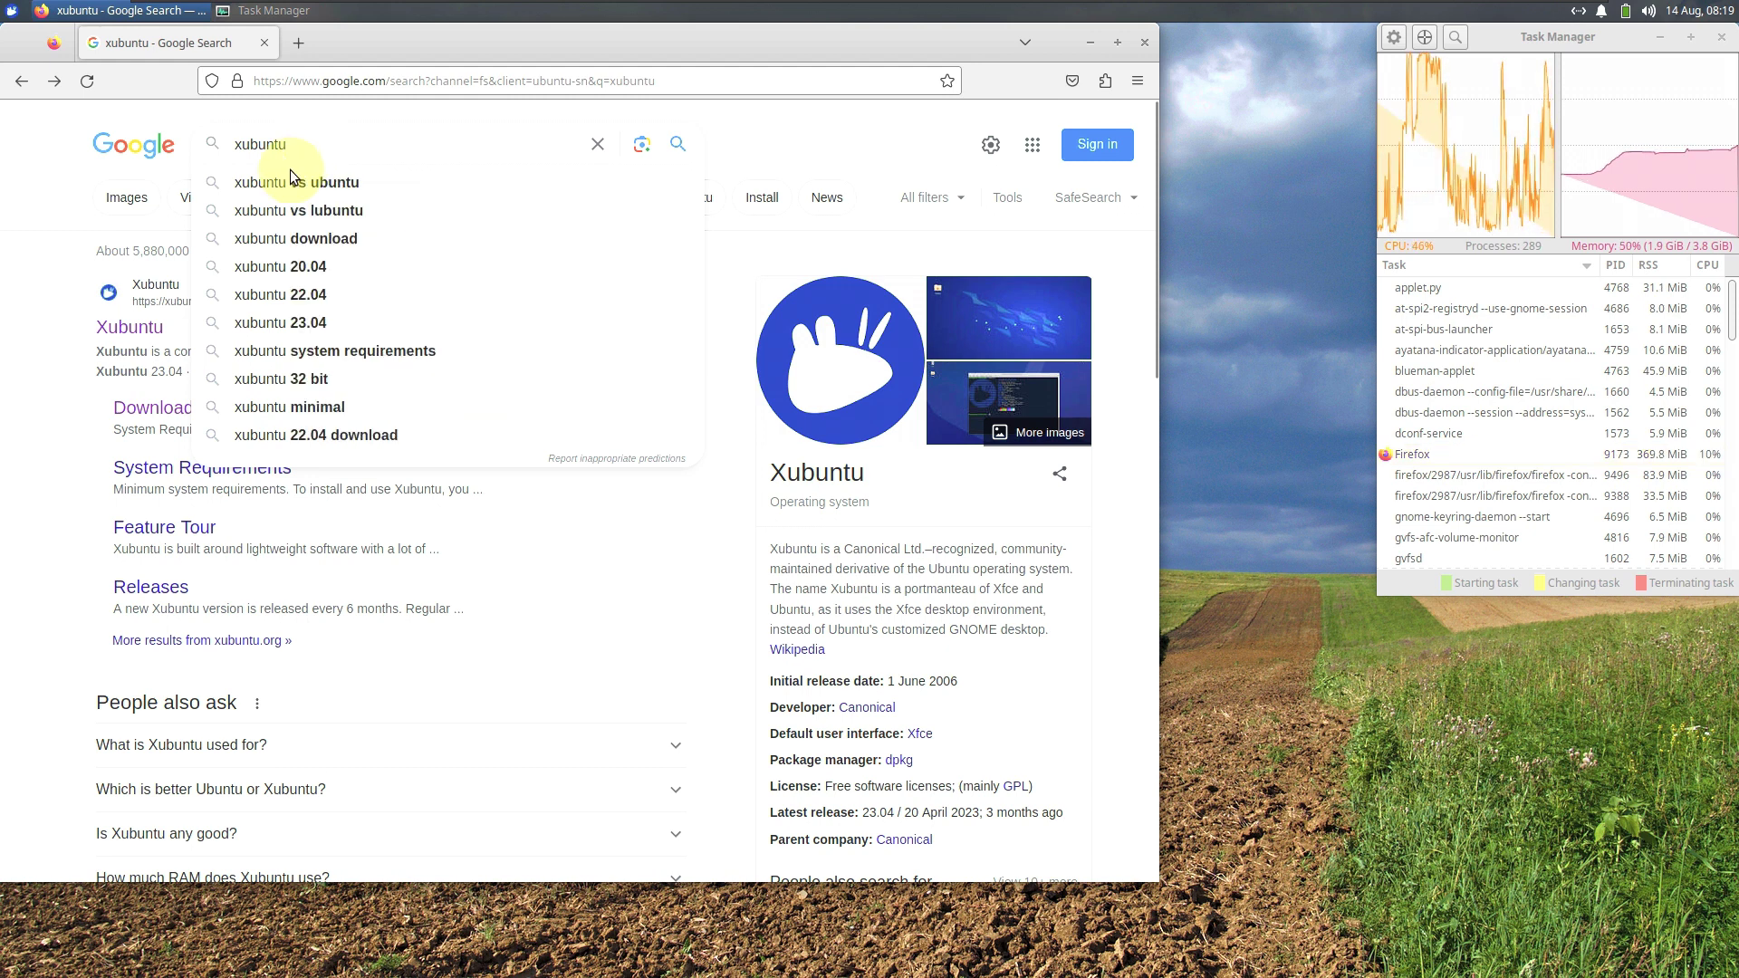
type("22.04.3")
key("Return")
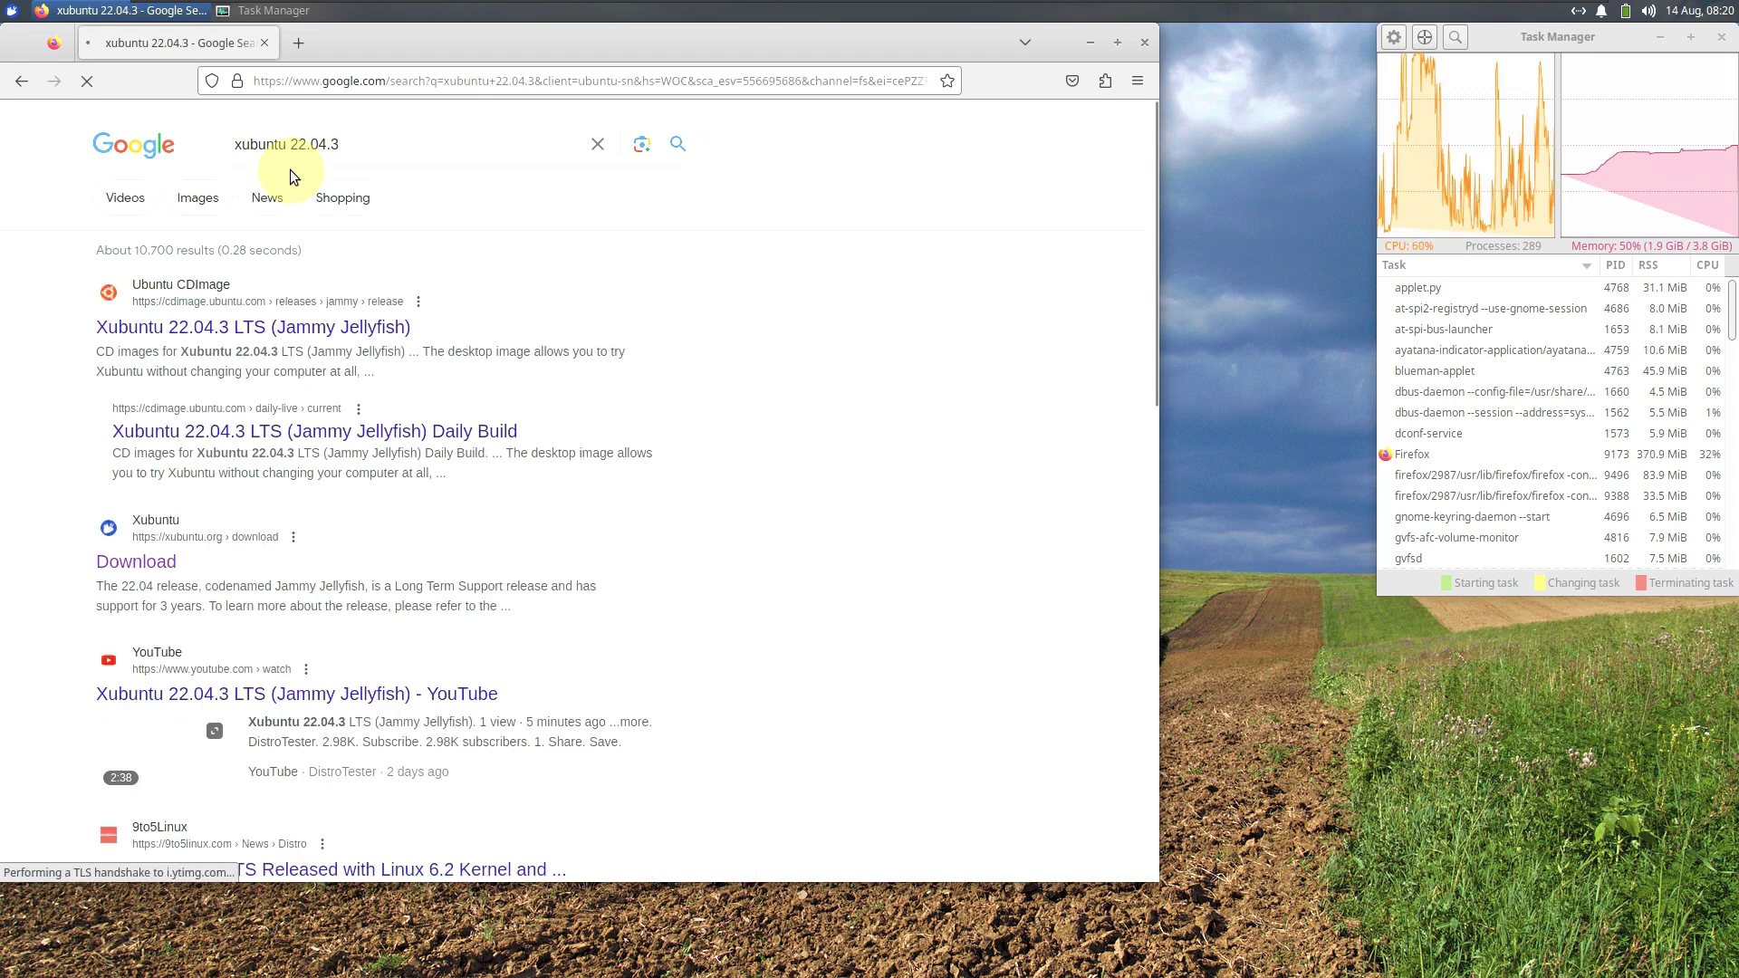
Open the Ubuntu CDImage result for Xubuntu 22.04.3 LTS and examine its title and list of available files.
left_click(242, 326)
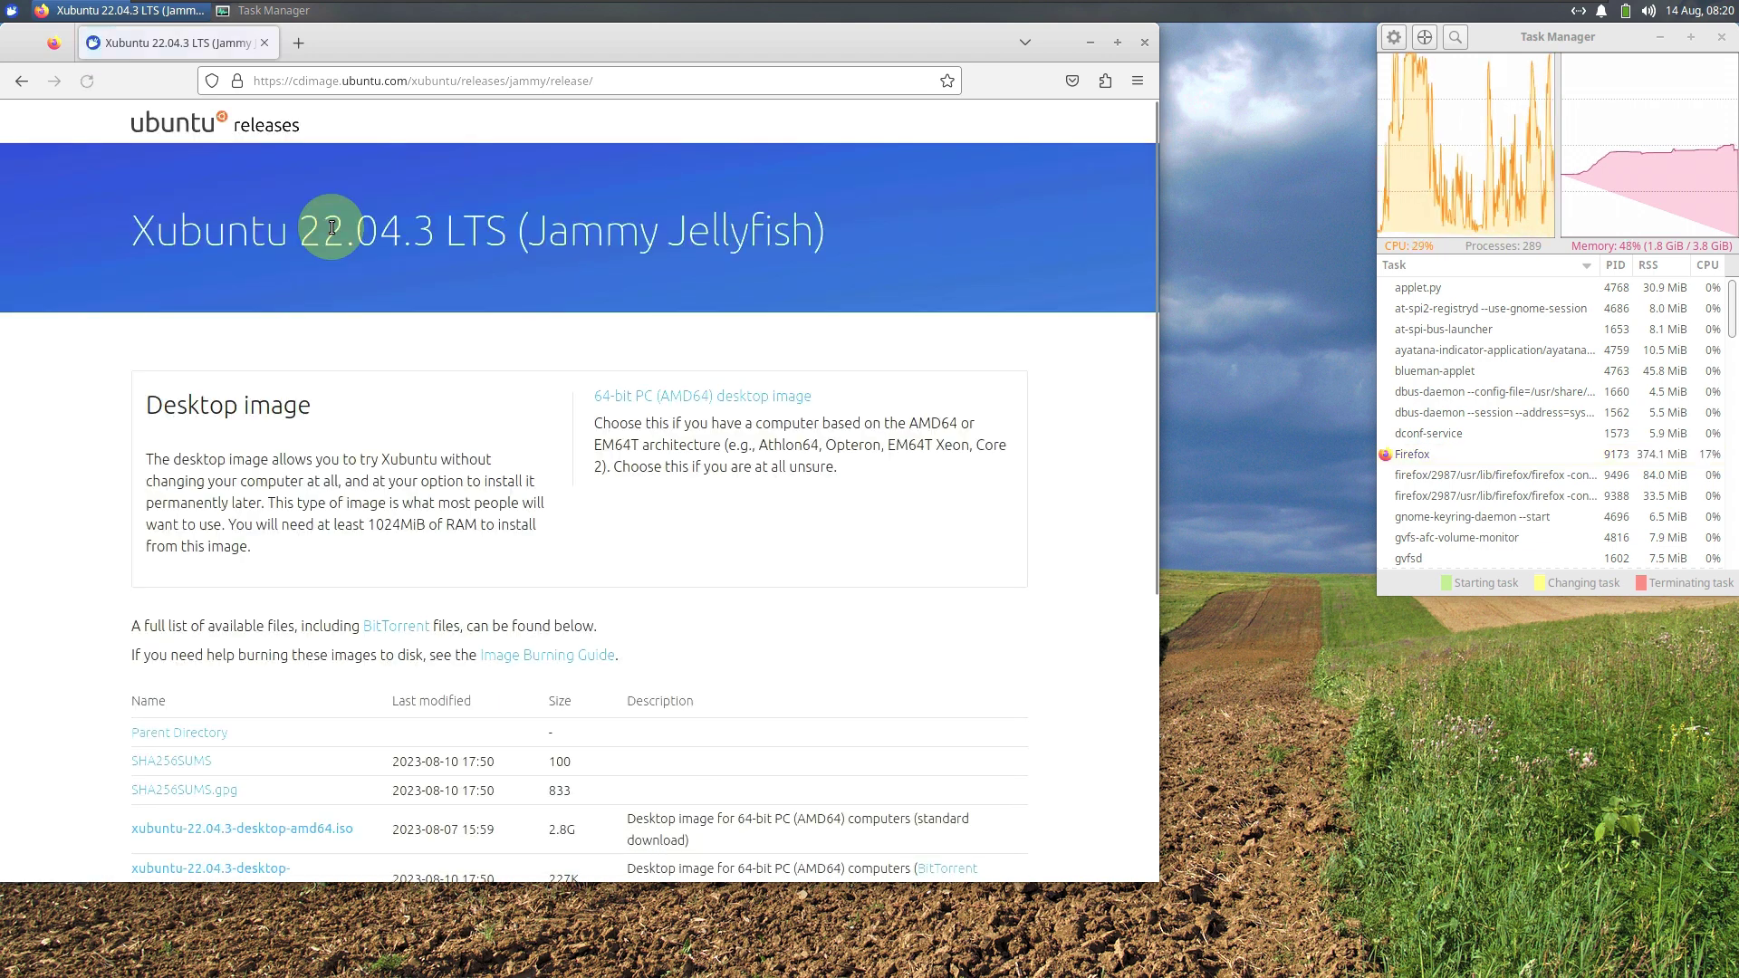
left_click_drag(815, 237, 123, 235)
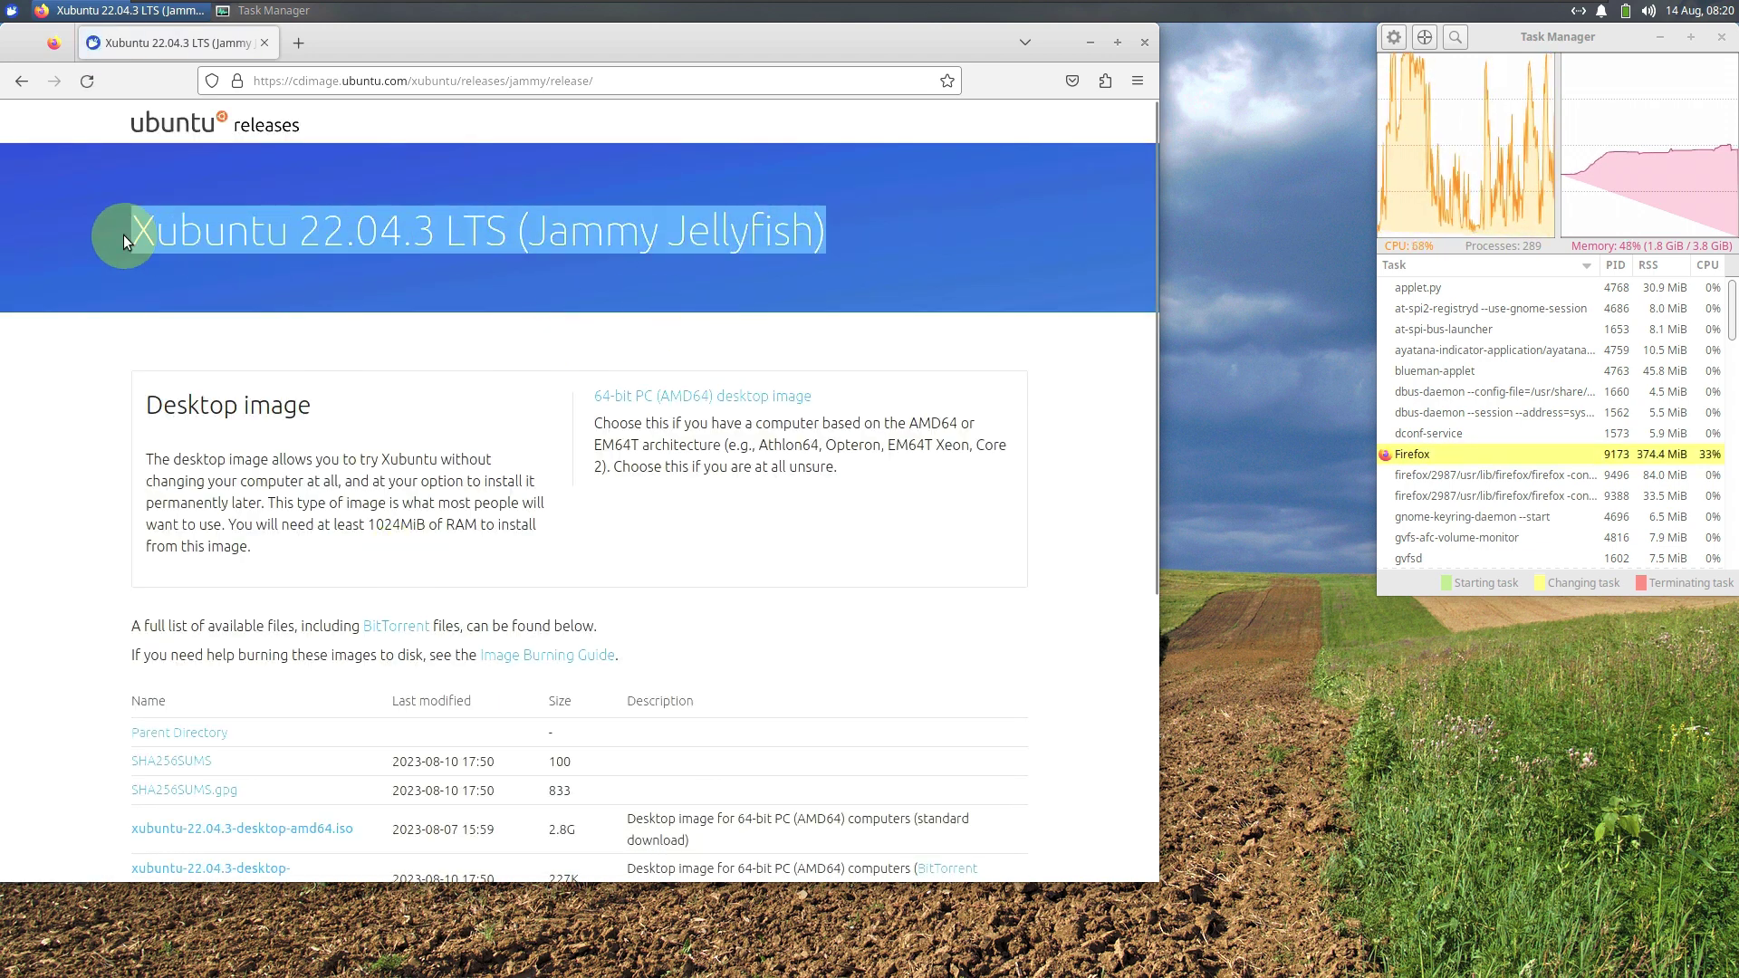
scroll(204, 508, "down", 2)
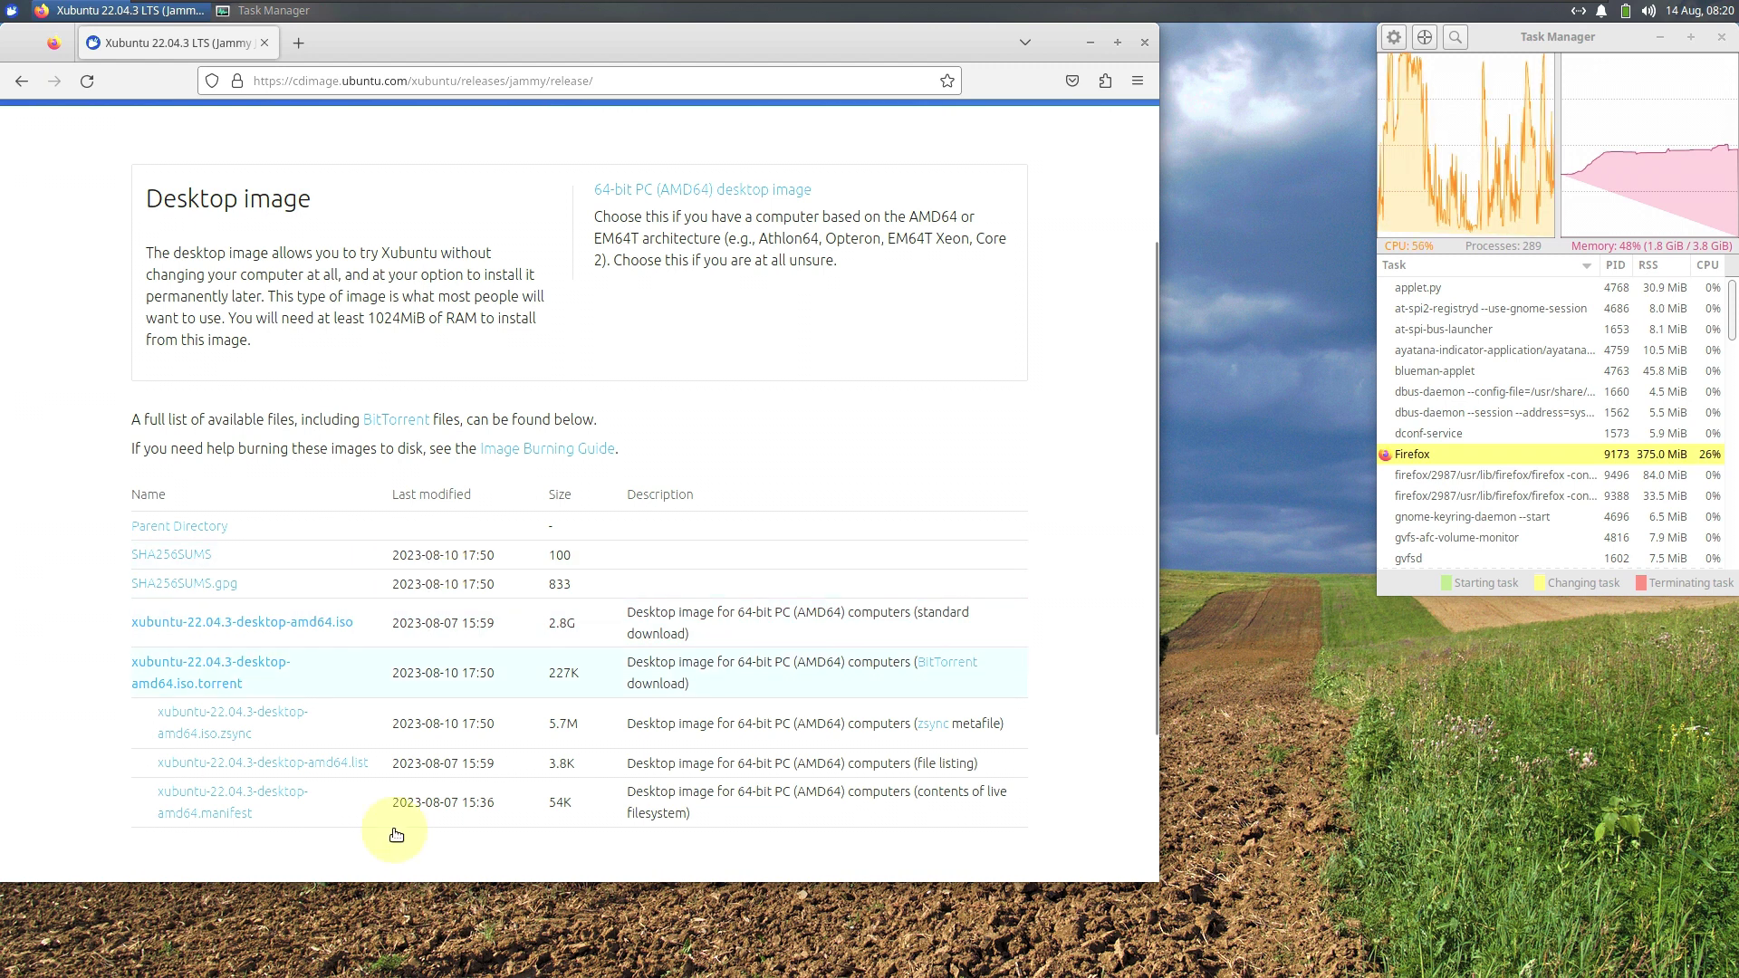
Start and cancel the download of xubuntu-22.04.3-desktop-amd64.iso, and close Firefox.
left_click(271, 632)
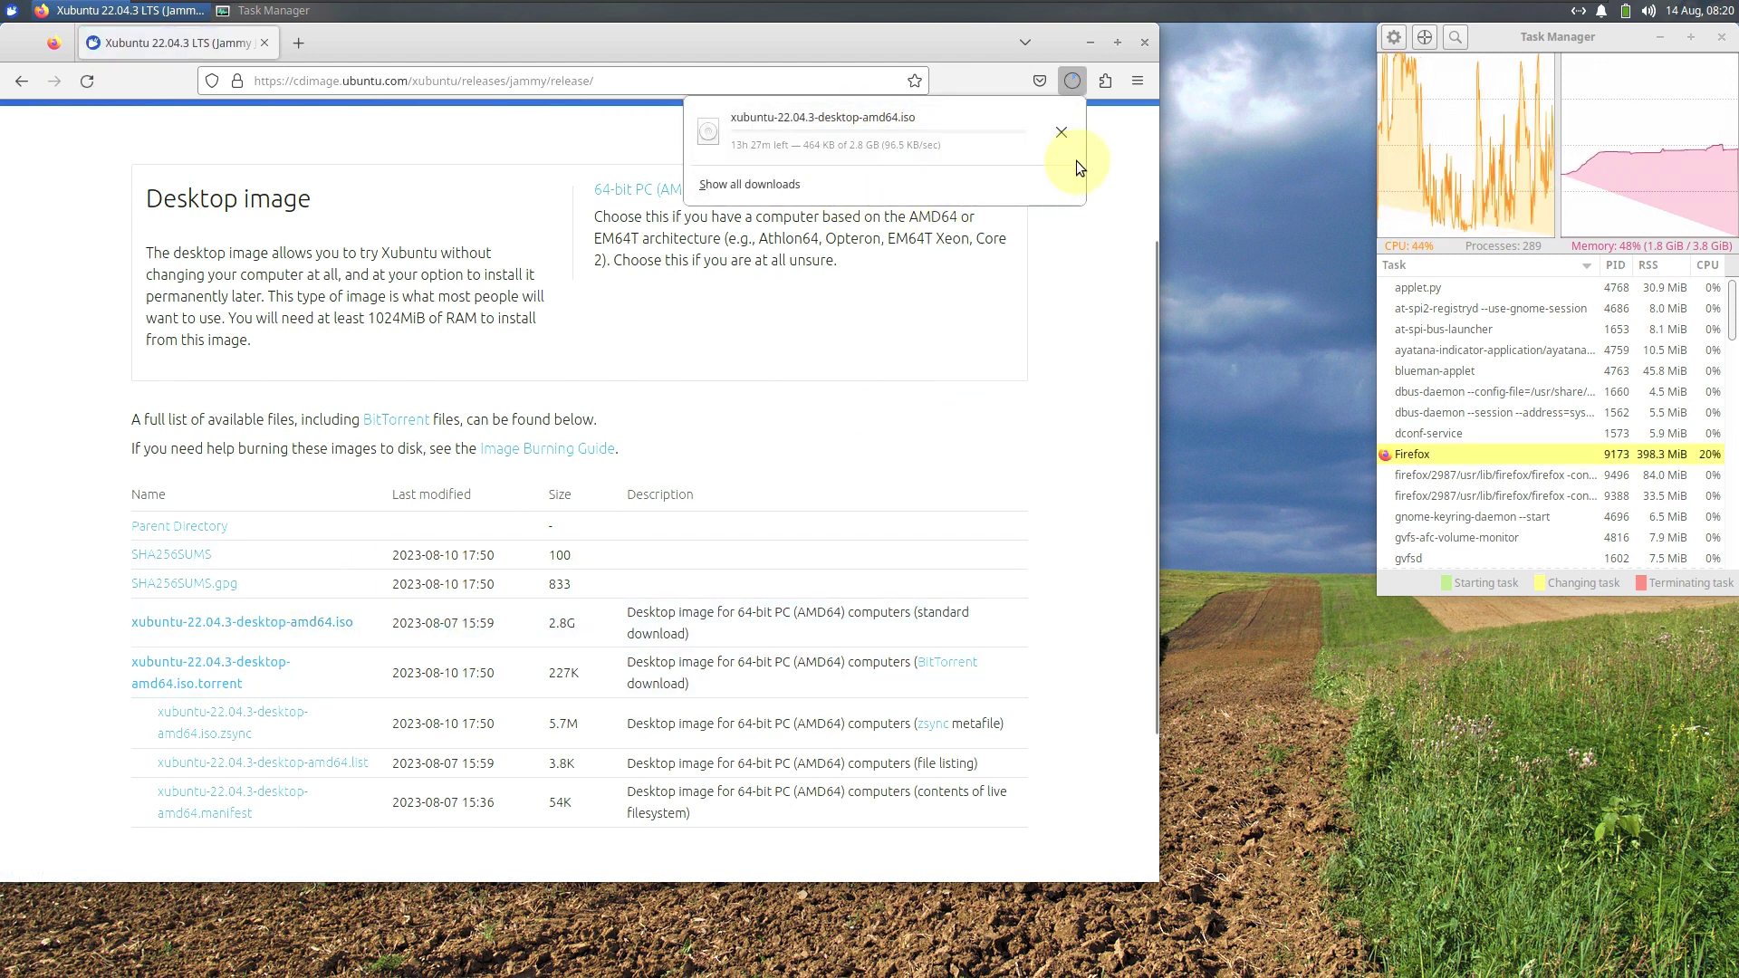
left_click(1067, 142)
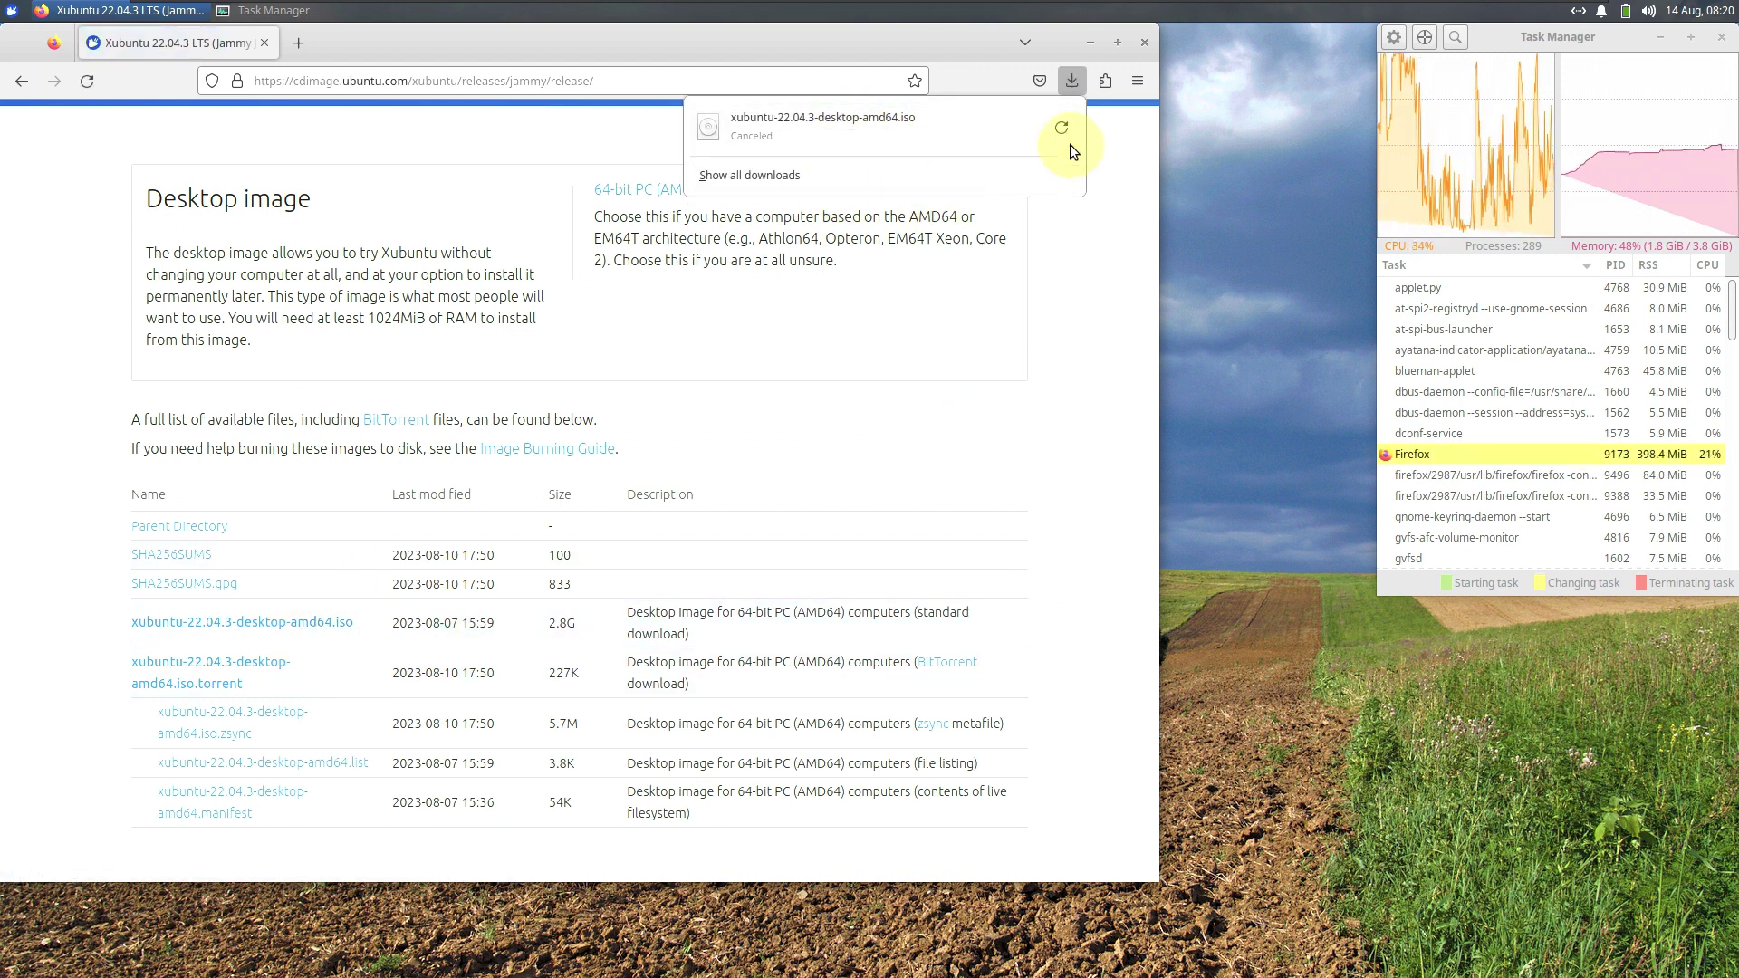
left_click(1143, 44)
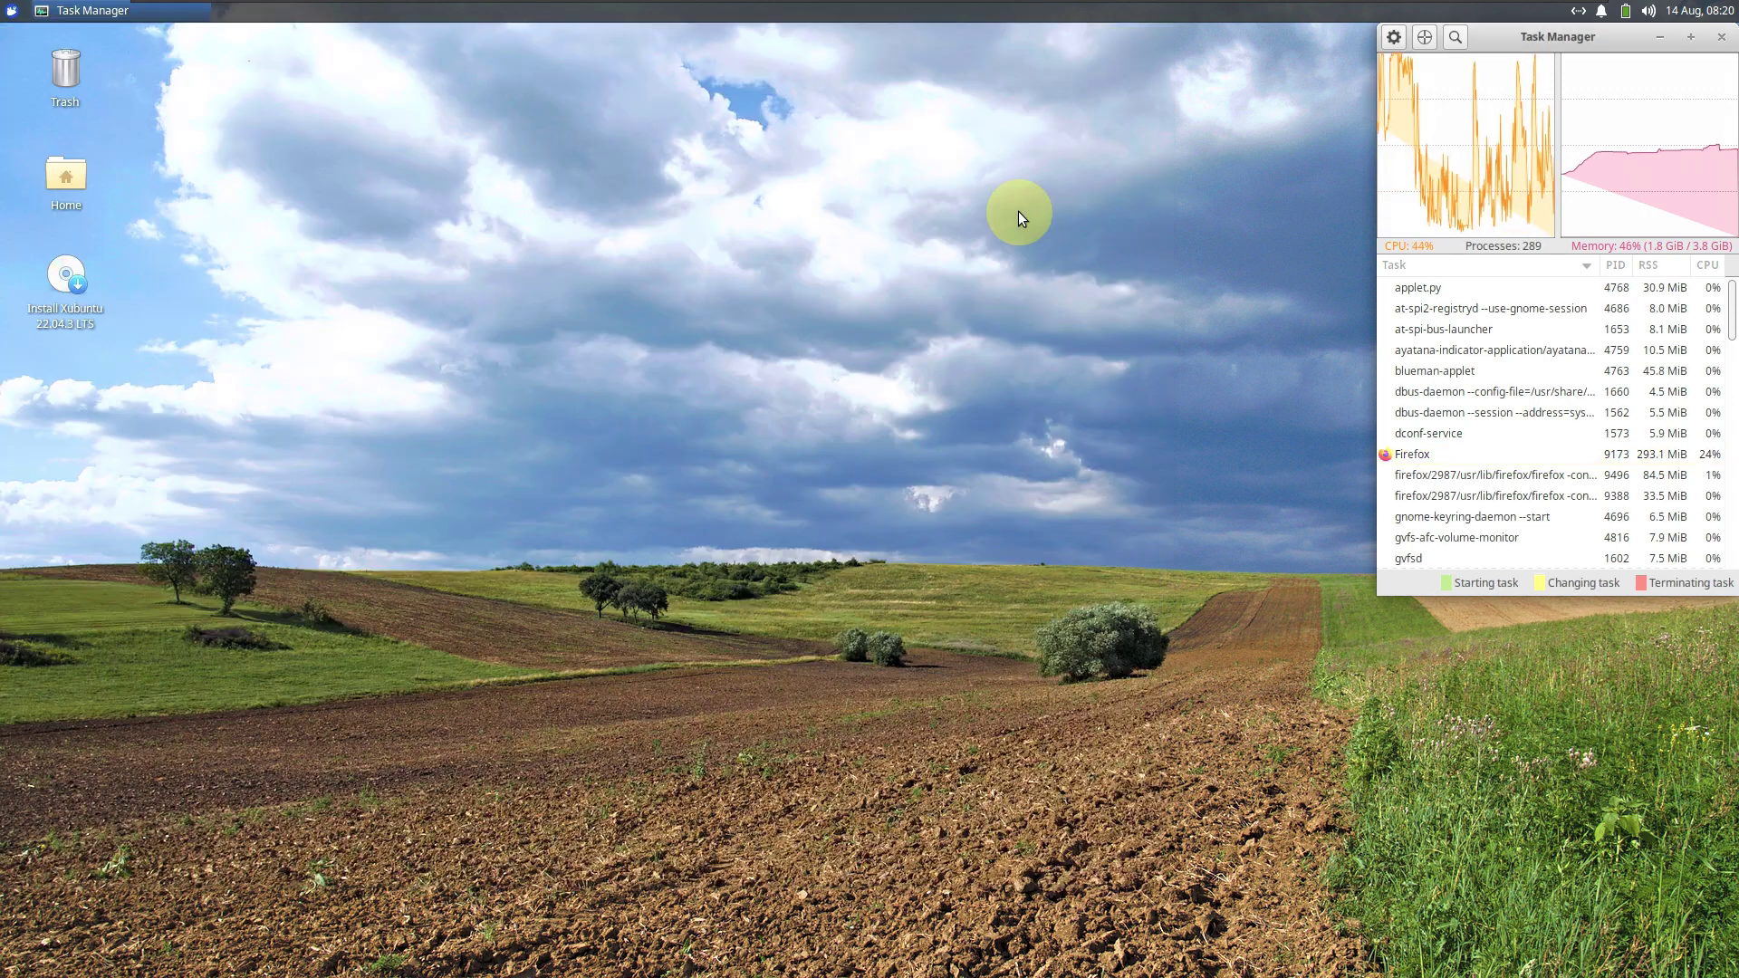
Open the Home folder, check the Thunar file manager's version information, and close the About window.
right_click(80, 193)
left_click(115, 213)
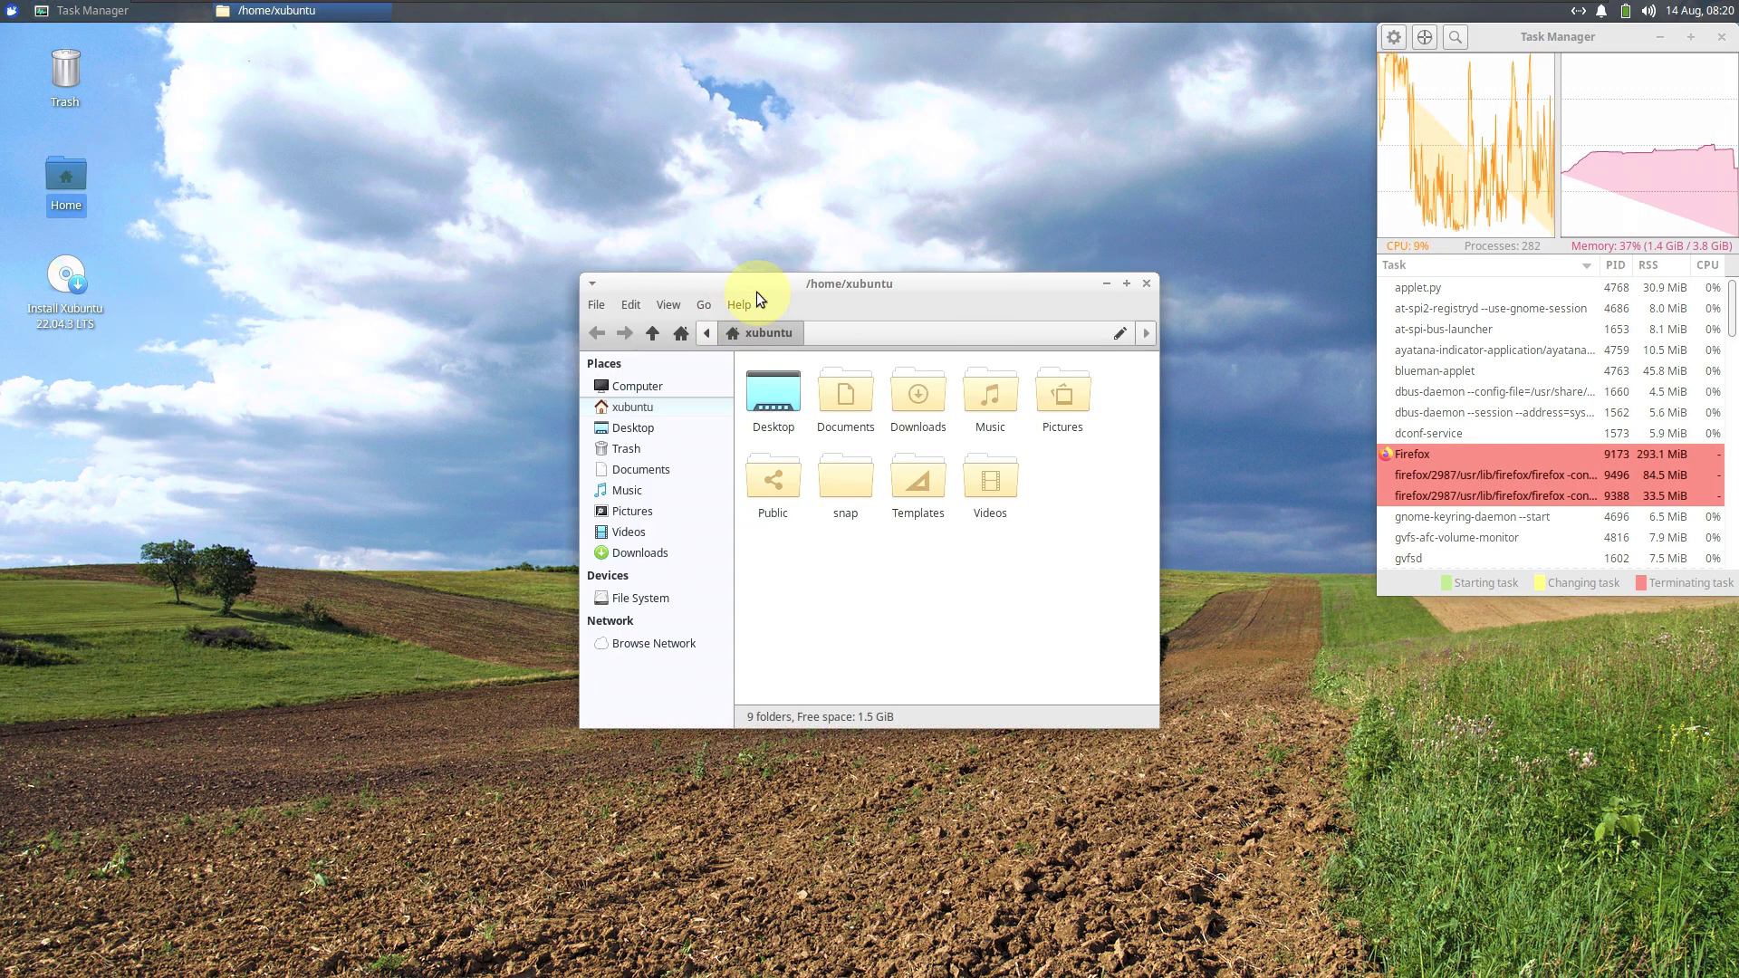
left_click(752, 303)
left_click(769, 348)
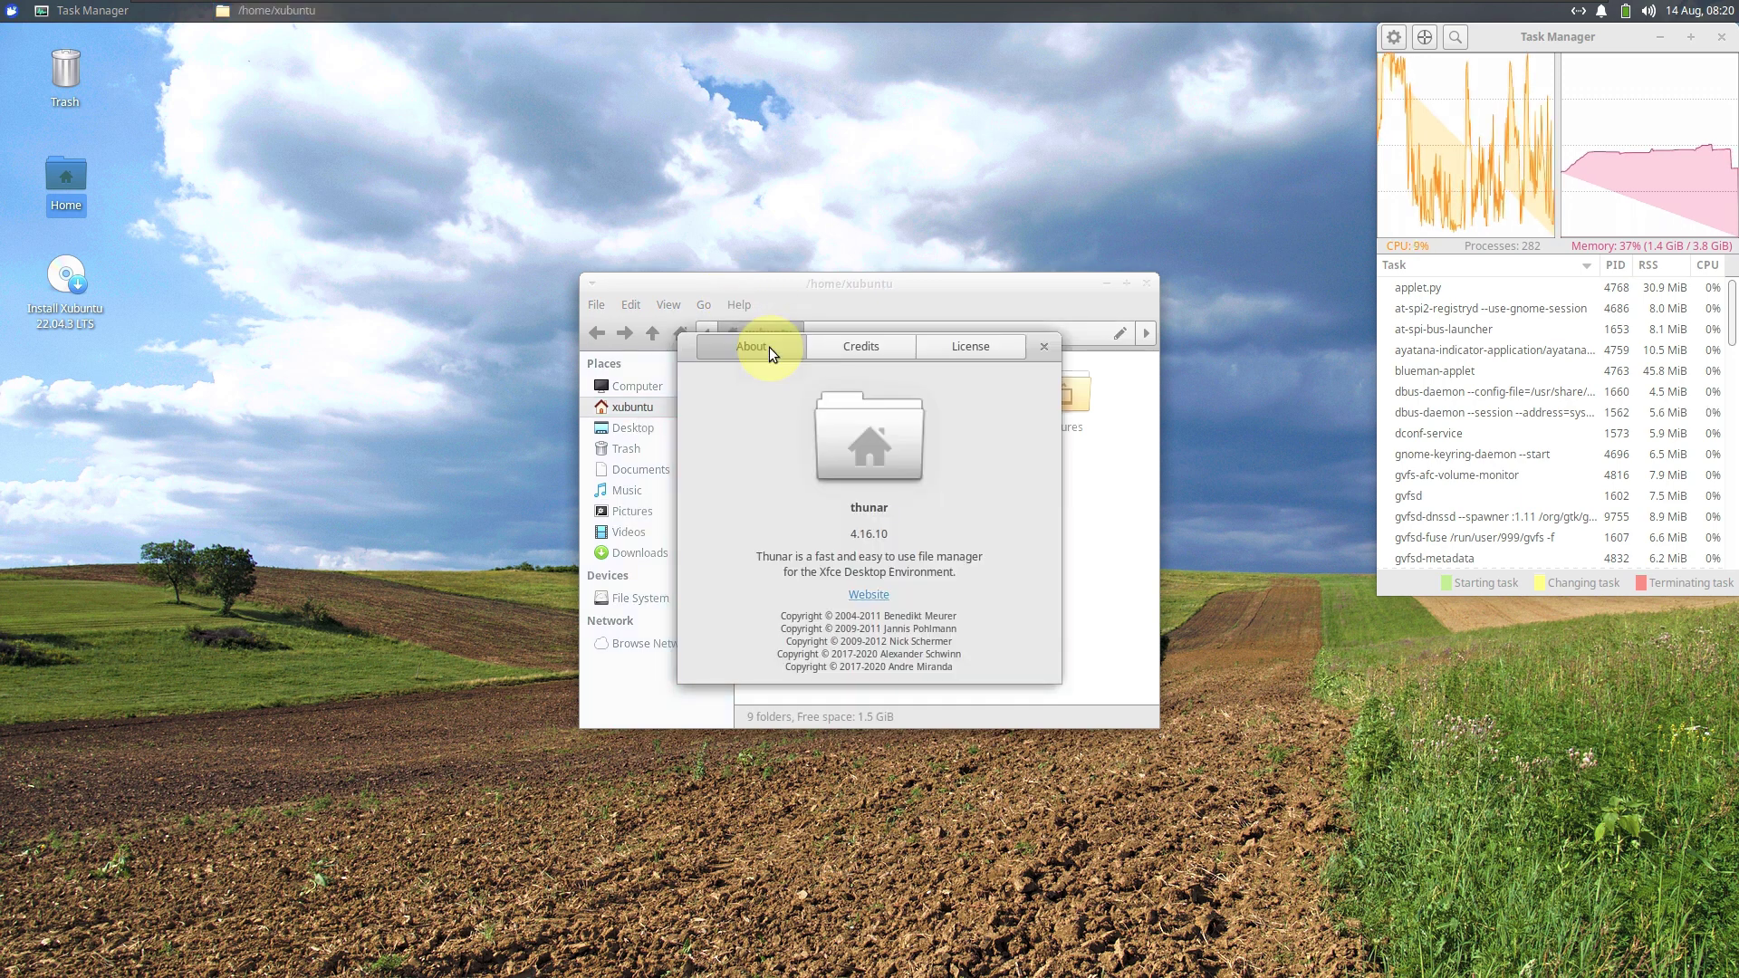
left_click(1043, 346)
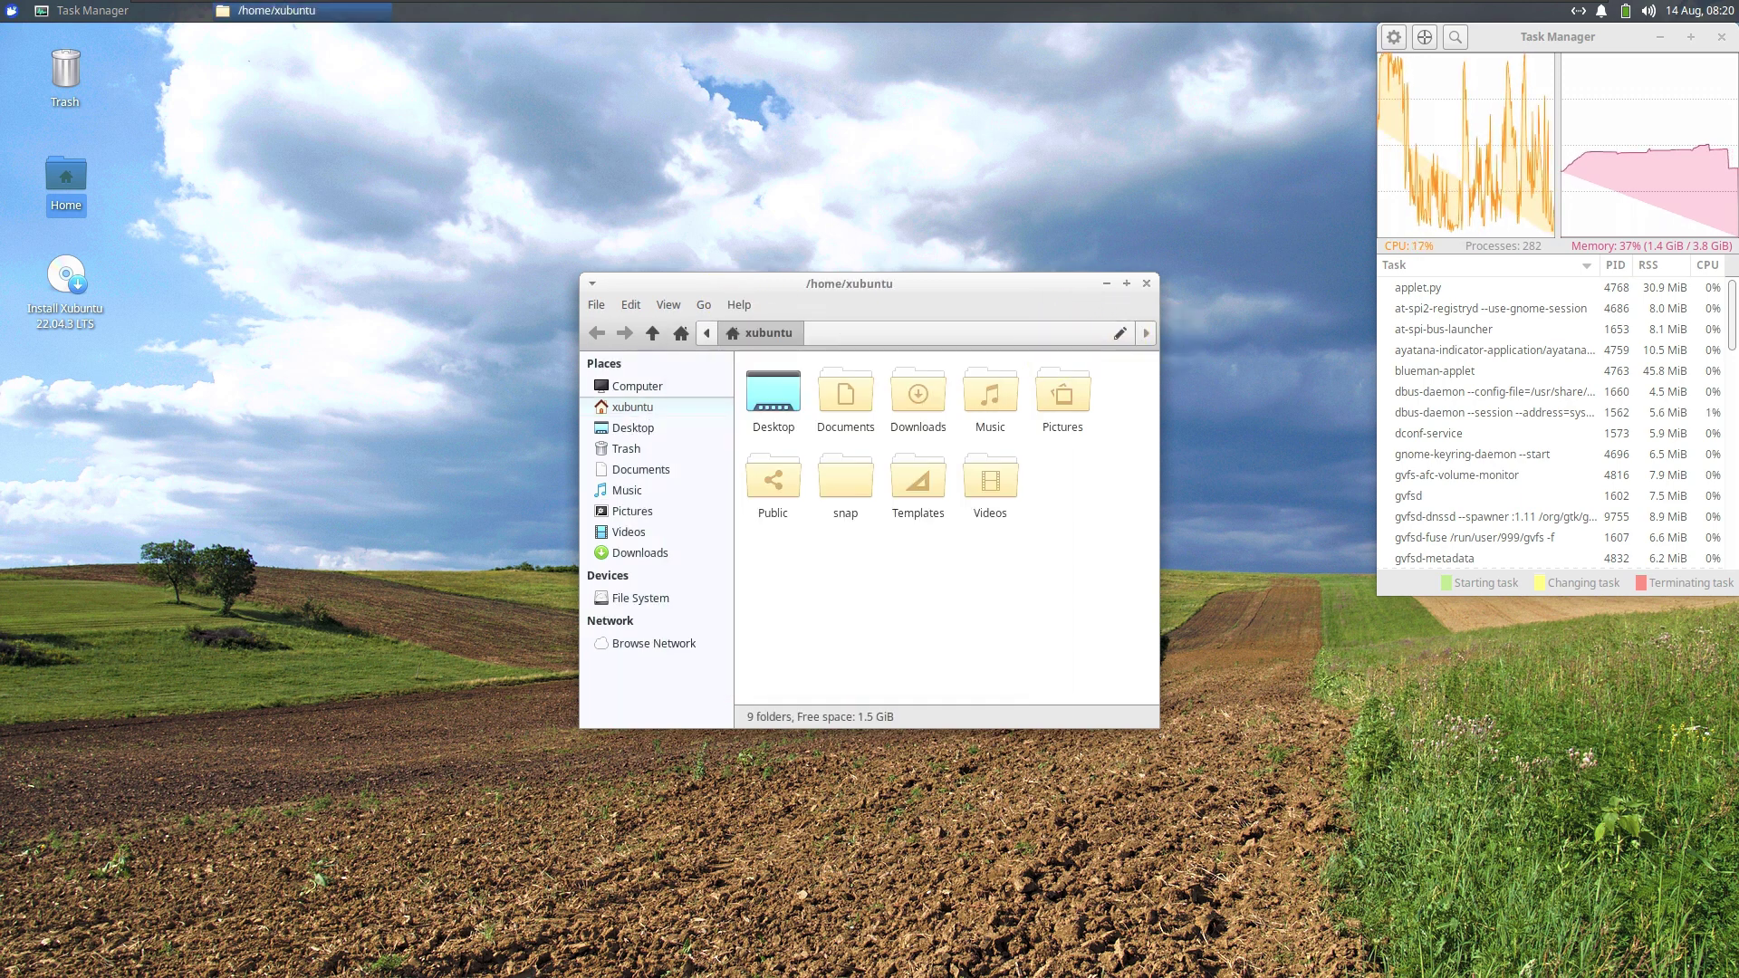
left_click(463, 228)
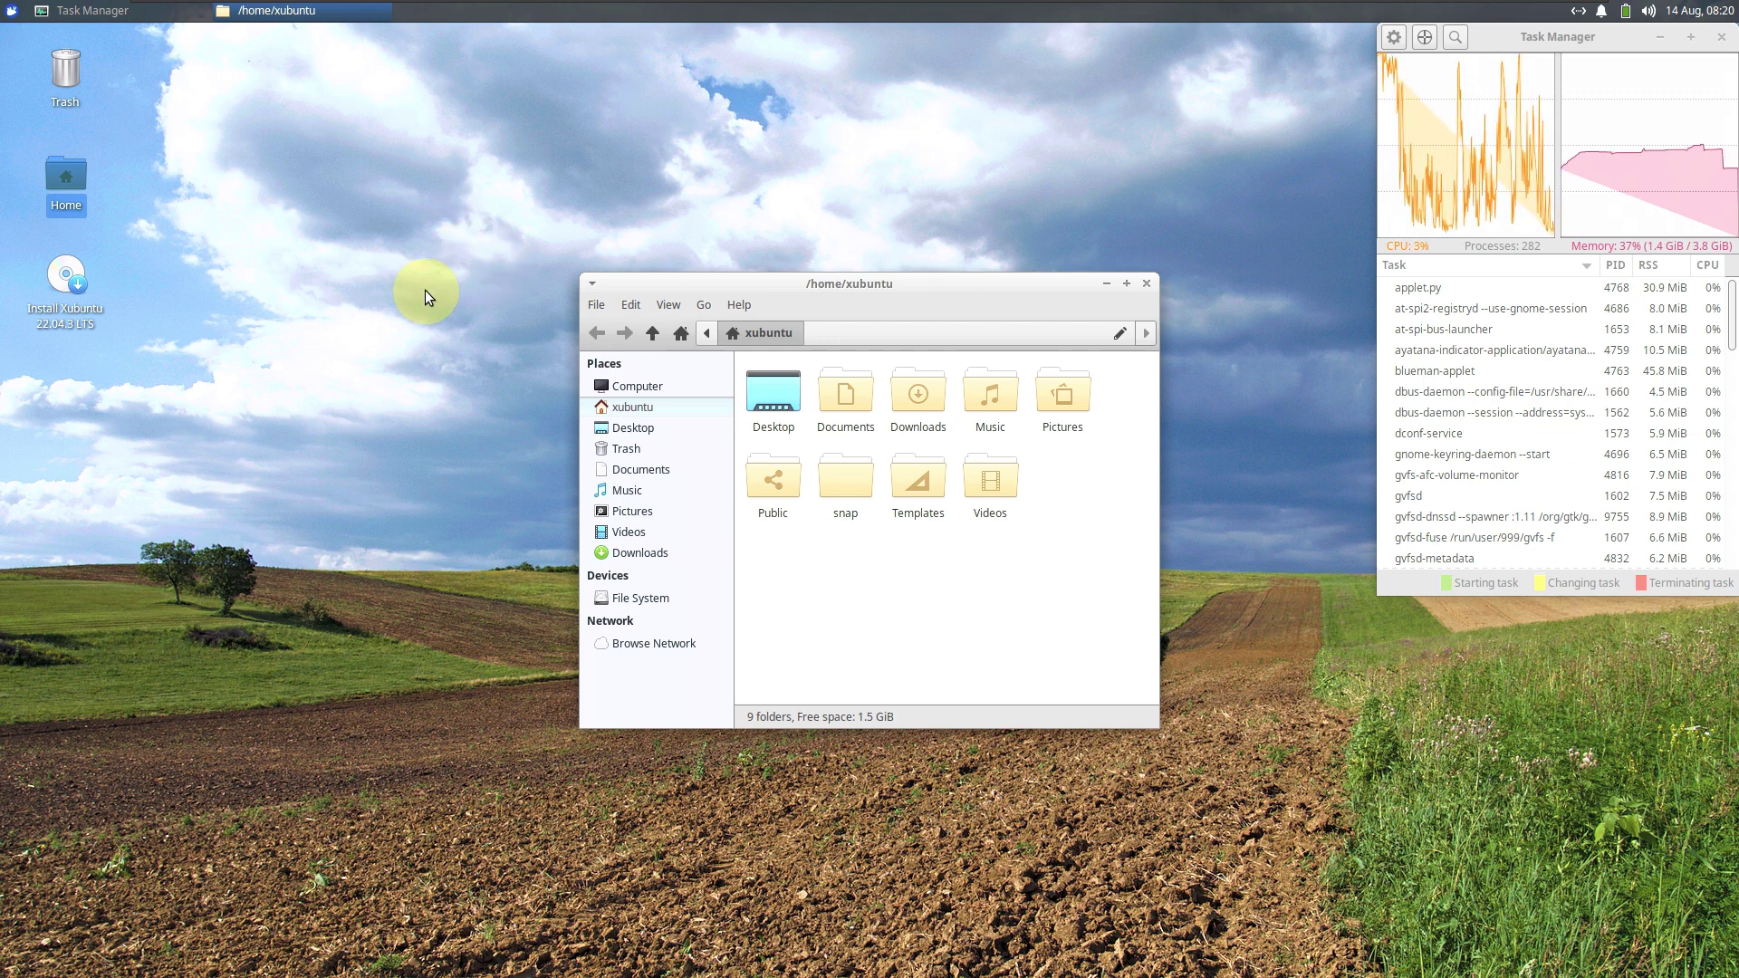
Launch Software from the favorite applications and list the installed applications in the Accessories category.
left_click(11, 11)
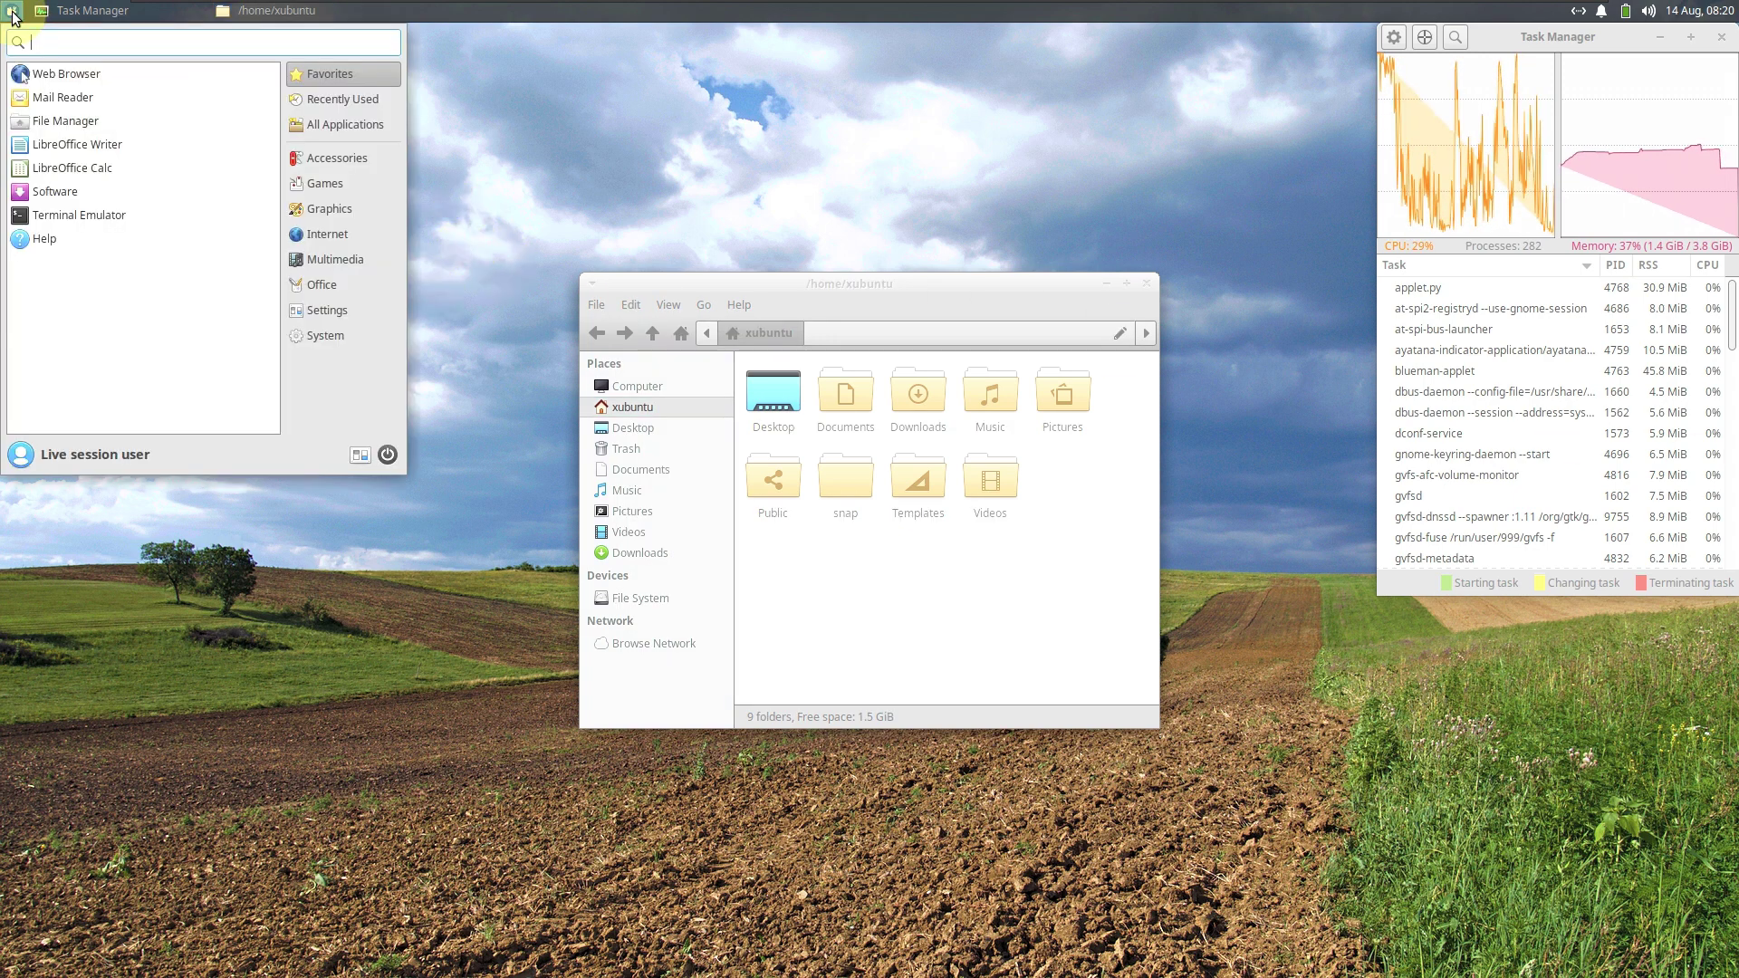
left_click(54, 191)
left_click(11, 11)
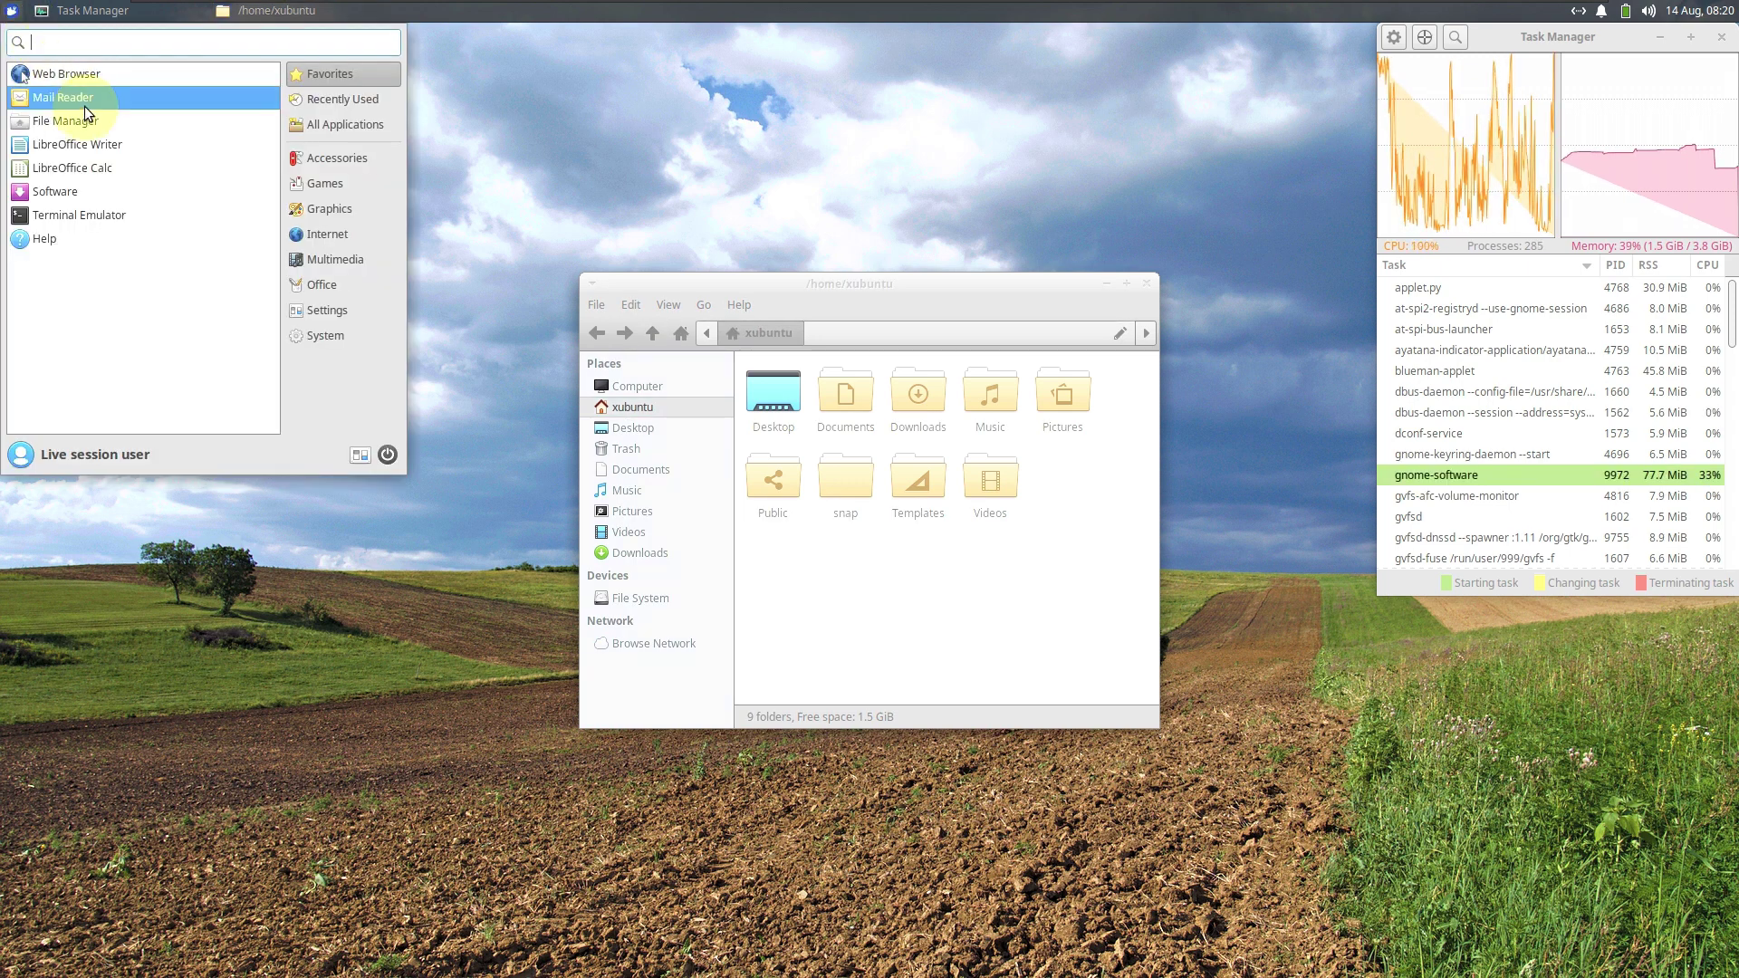
left_click(15, 13)
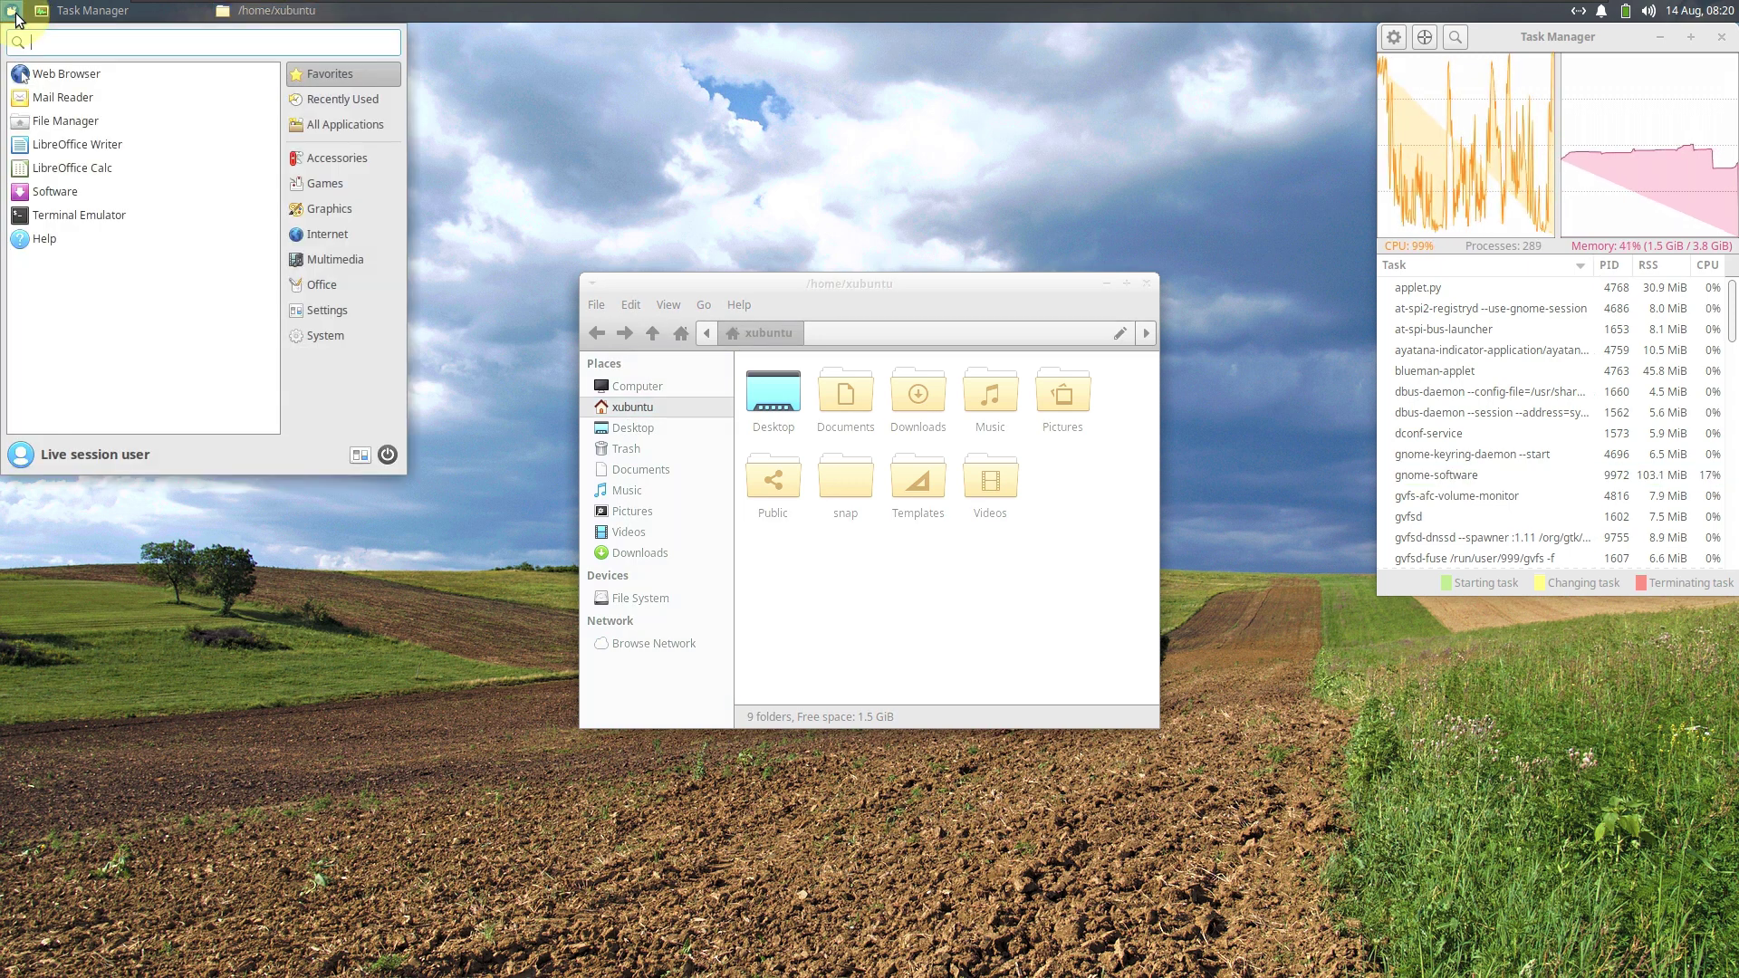
left_click(312, 158)
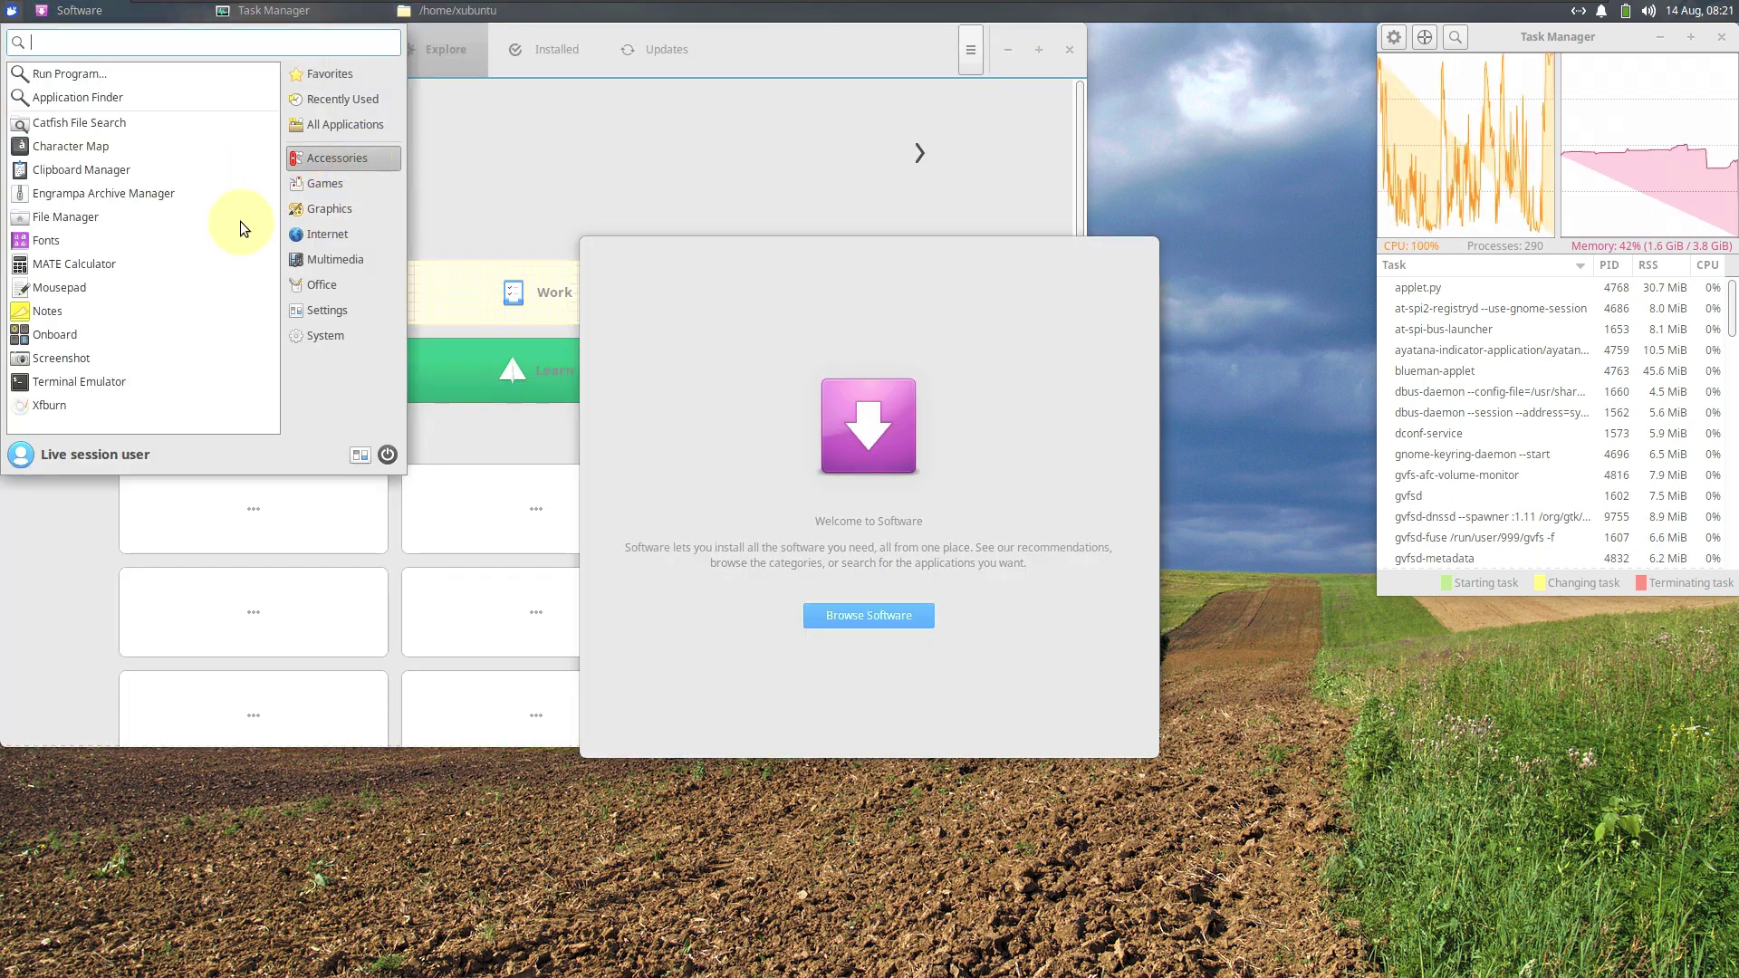
Launch the Mousepad text editor and Notes from the Accessories category of the applications.
left_click(10, 15)
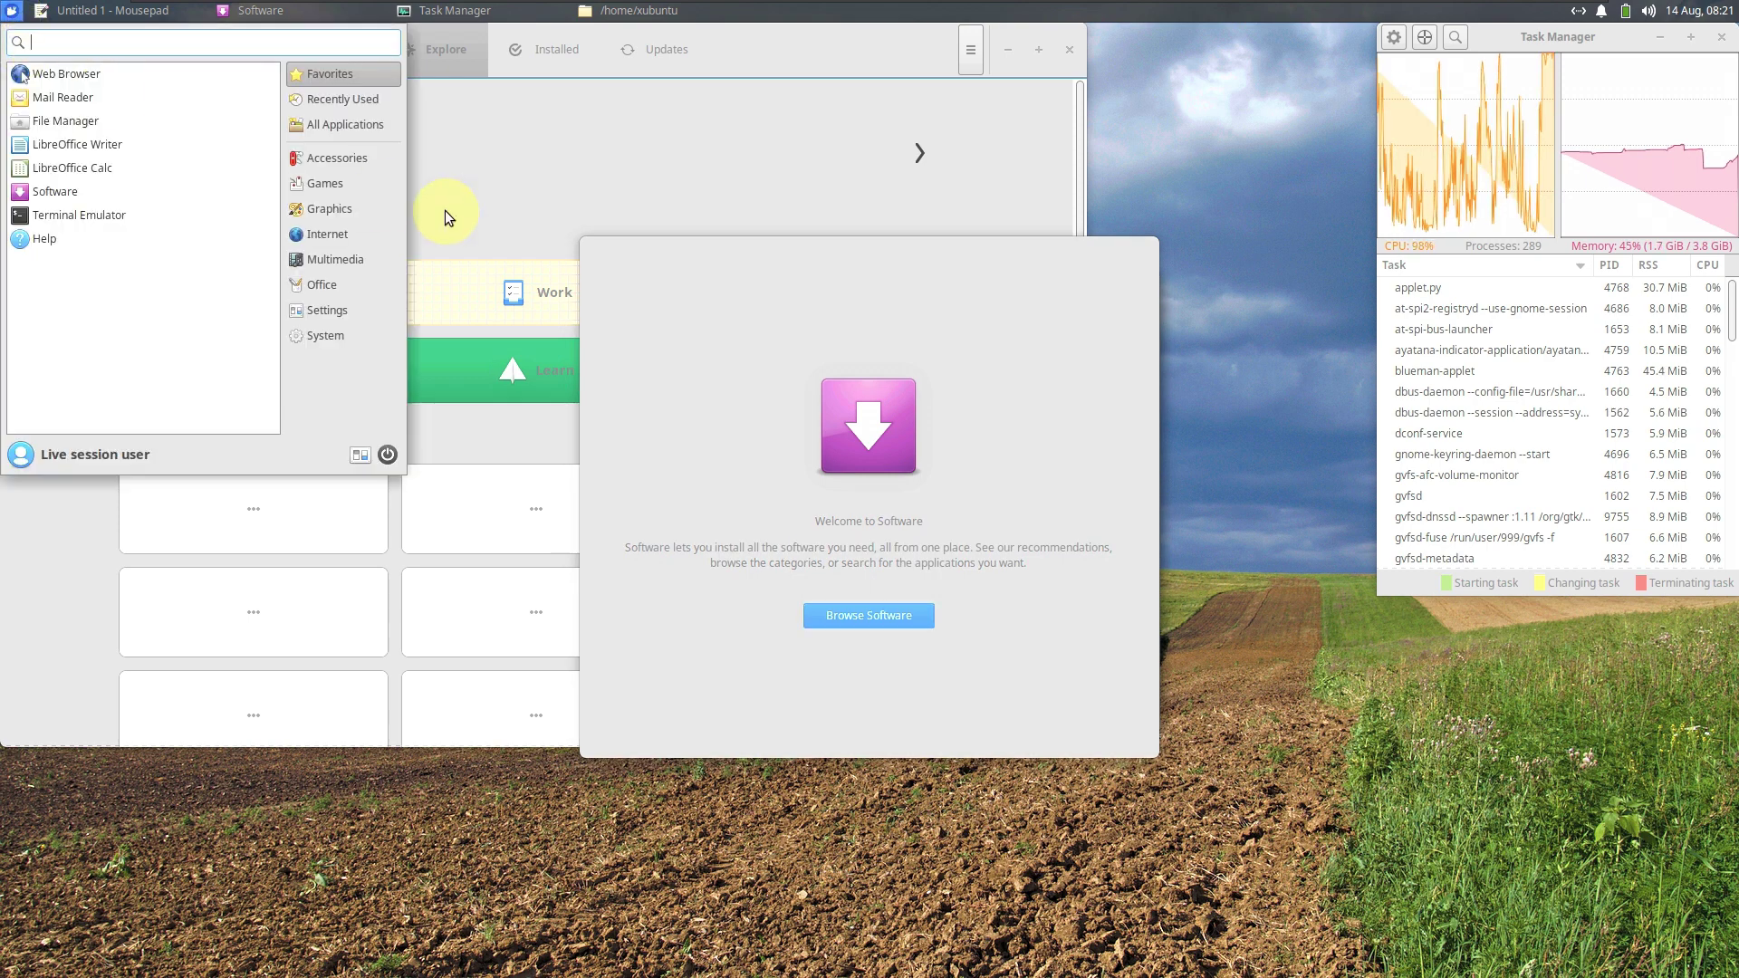
left_click(362, 159)
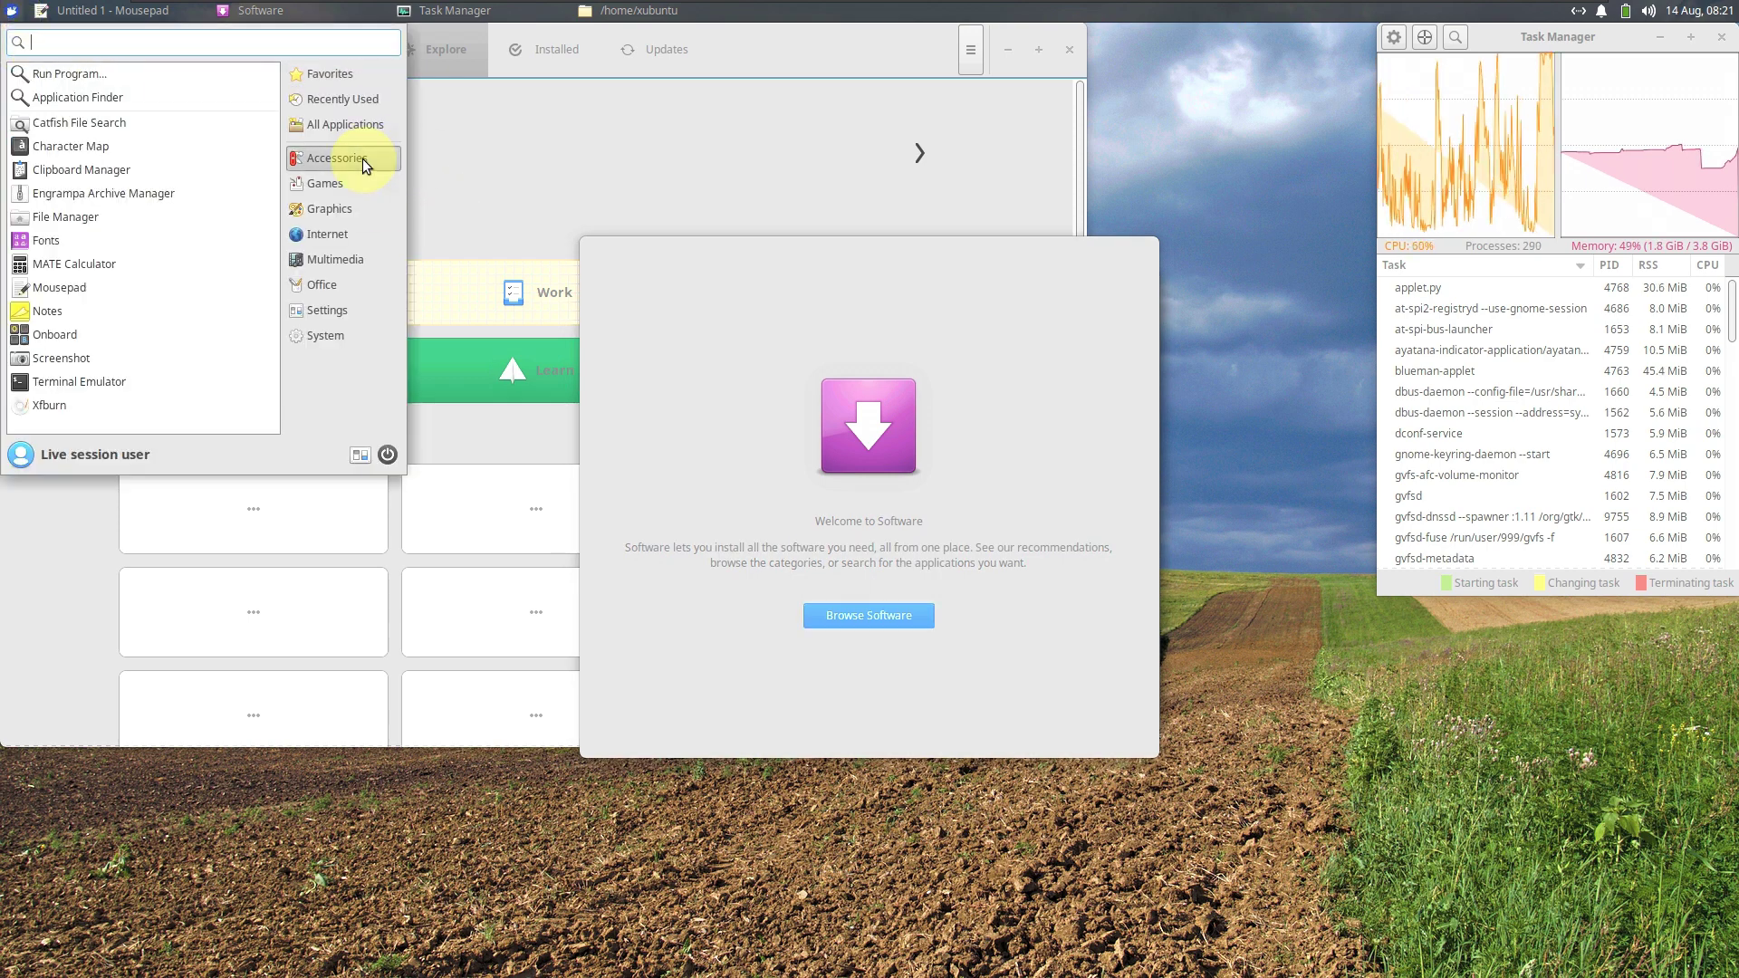
left_click(171, 379)
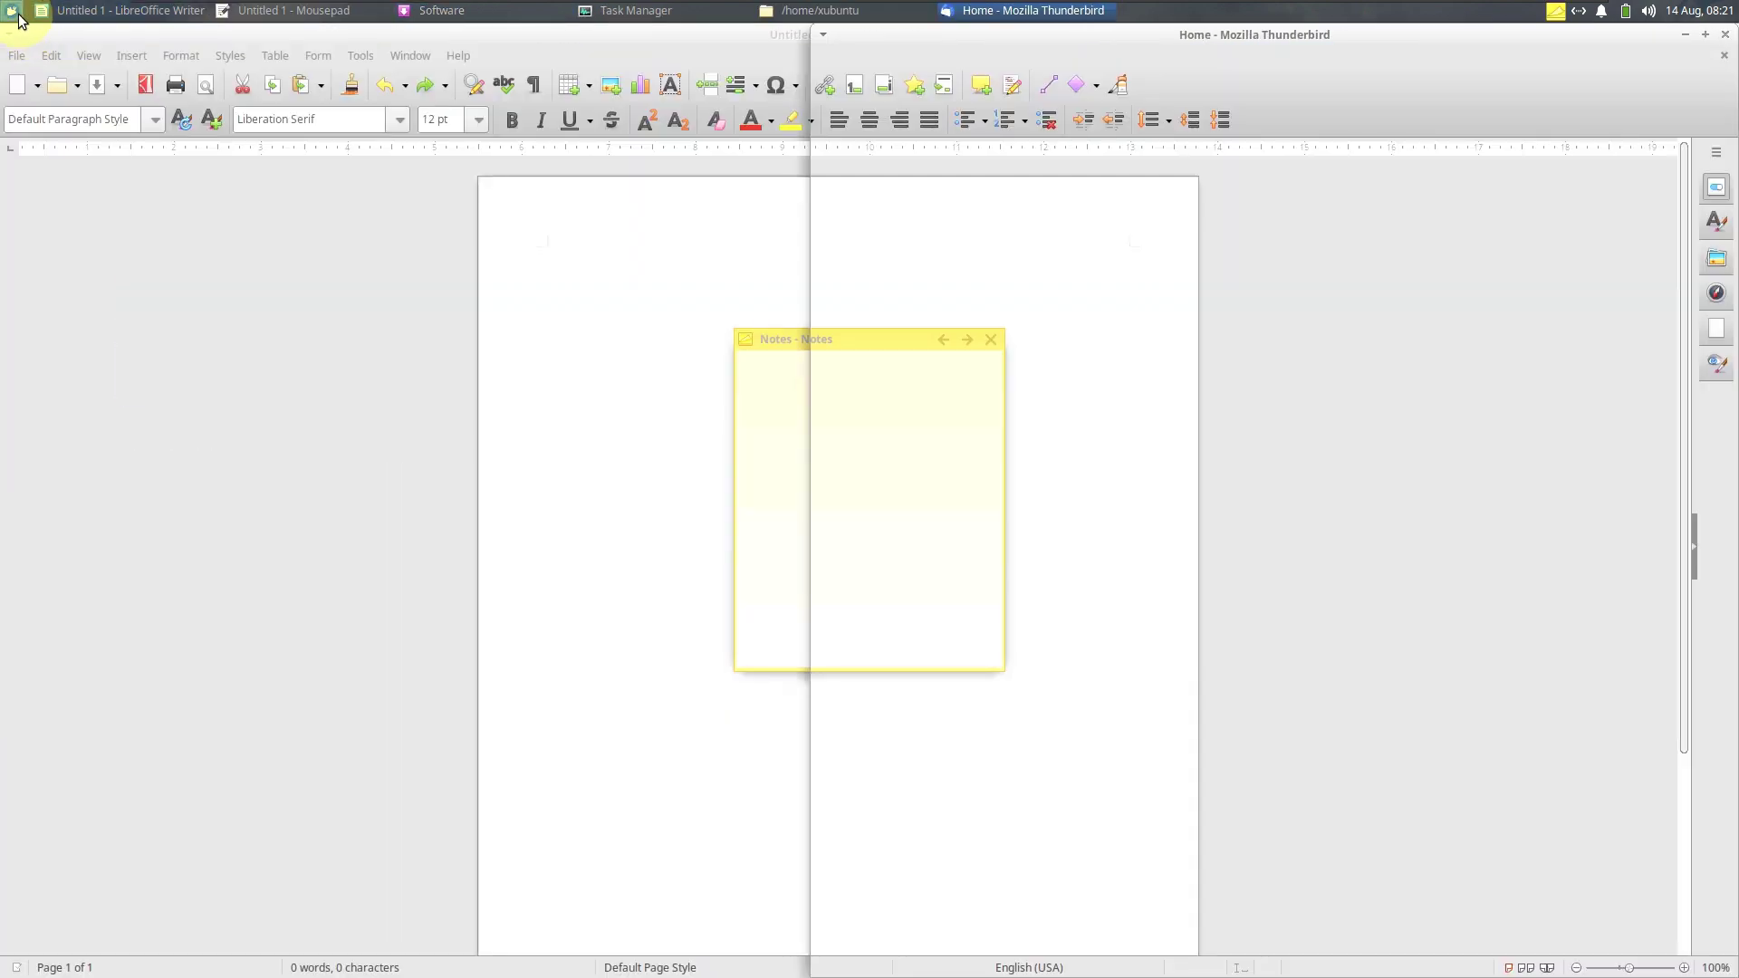
List the installed games, and launch the GNU Image Manipulation Program from the Graphics category.
left_click(20, 16)
left_click(333, 188)
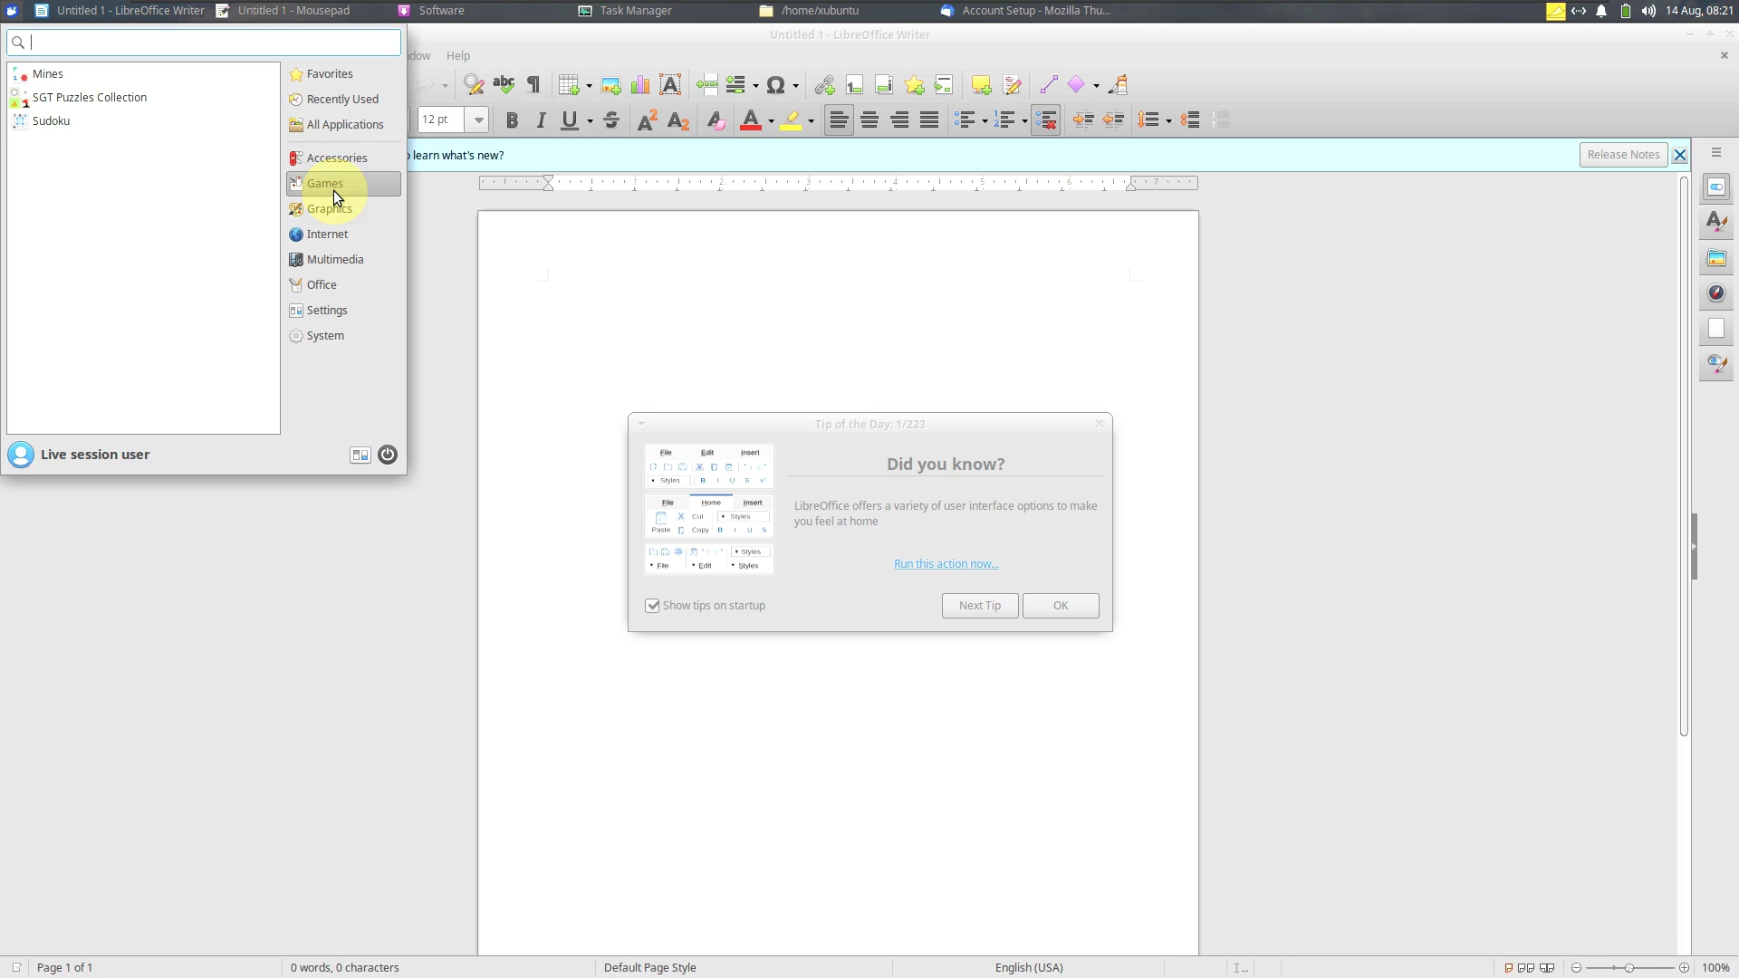
left_click(333, 203)
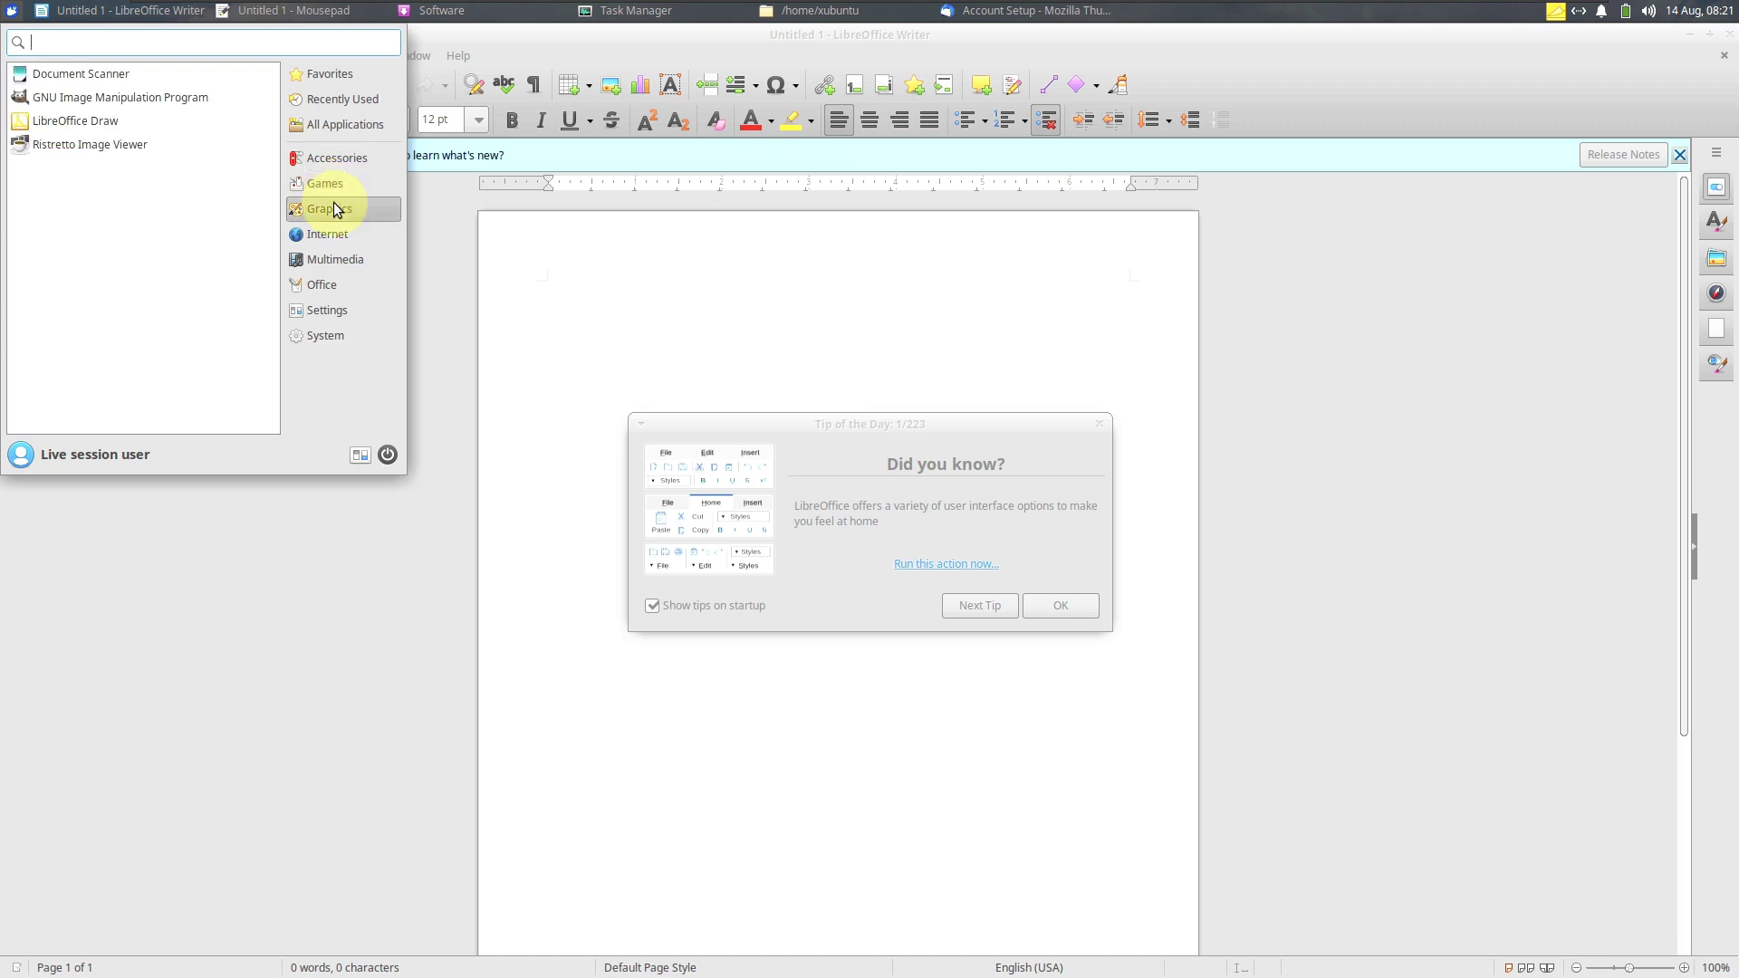
left_click(174, 106)
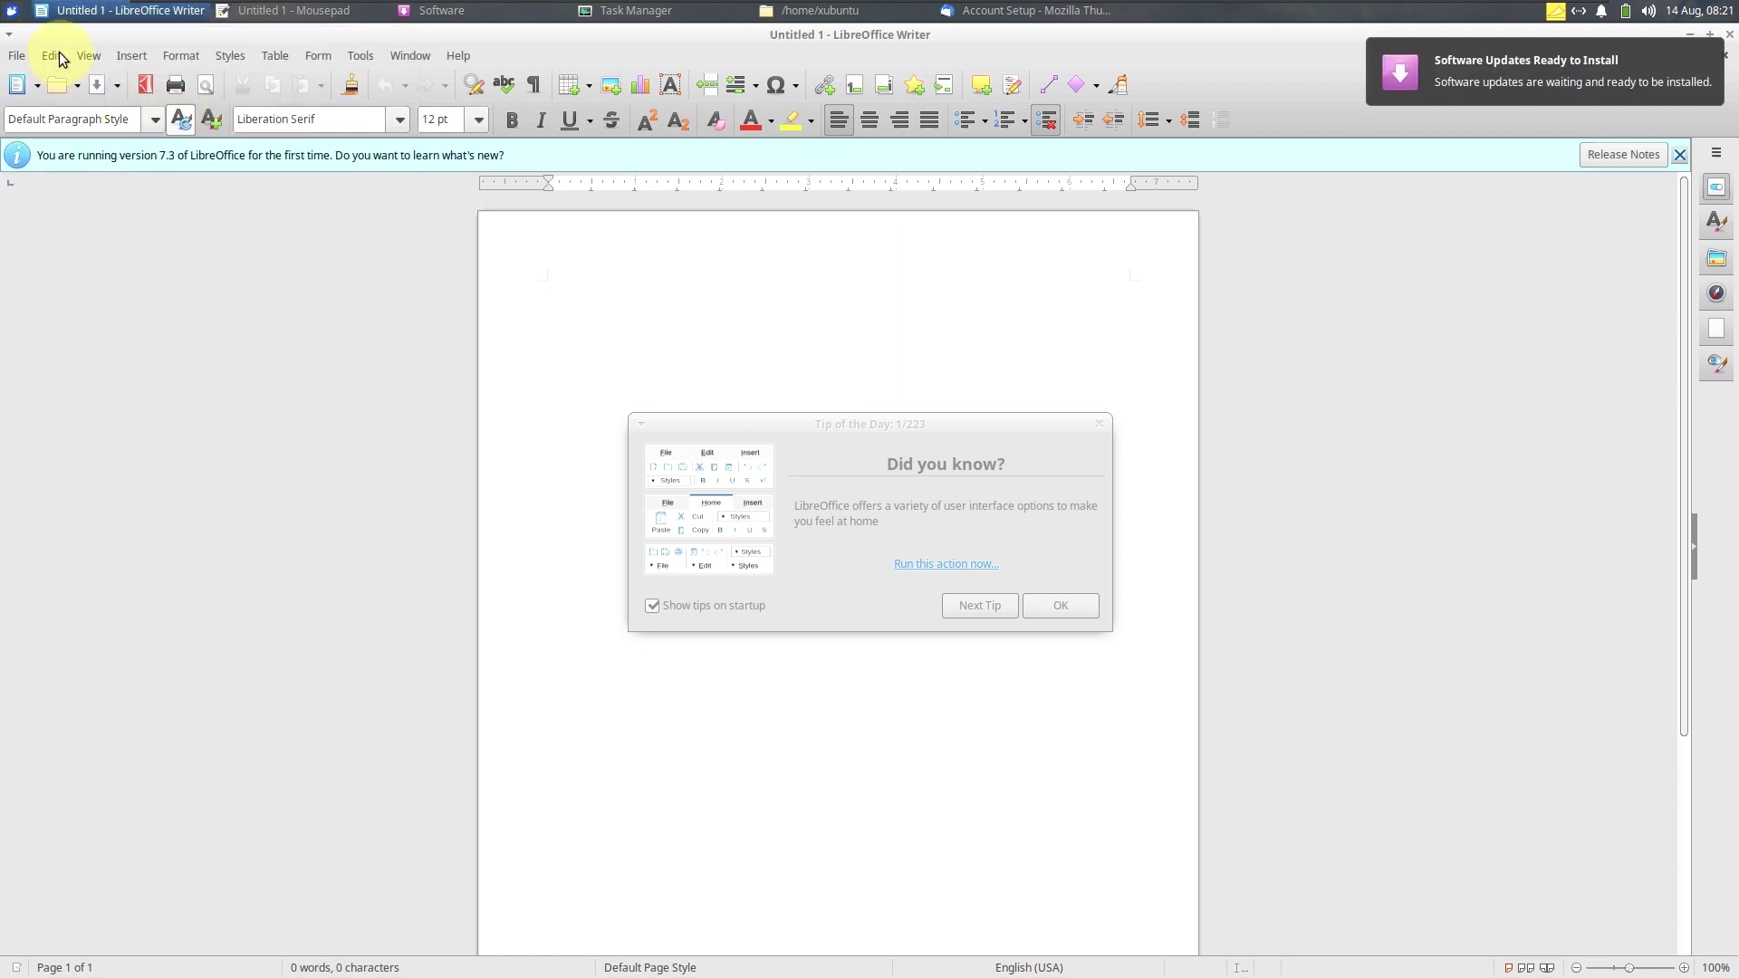
Launch the Ristretto Image Viewer from the Graphics category.
left_click(19, 18)
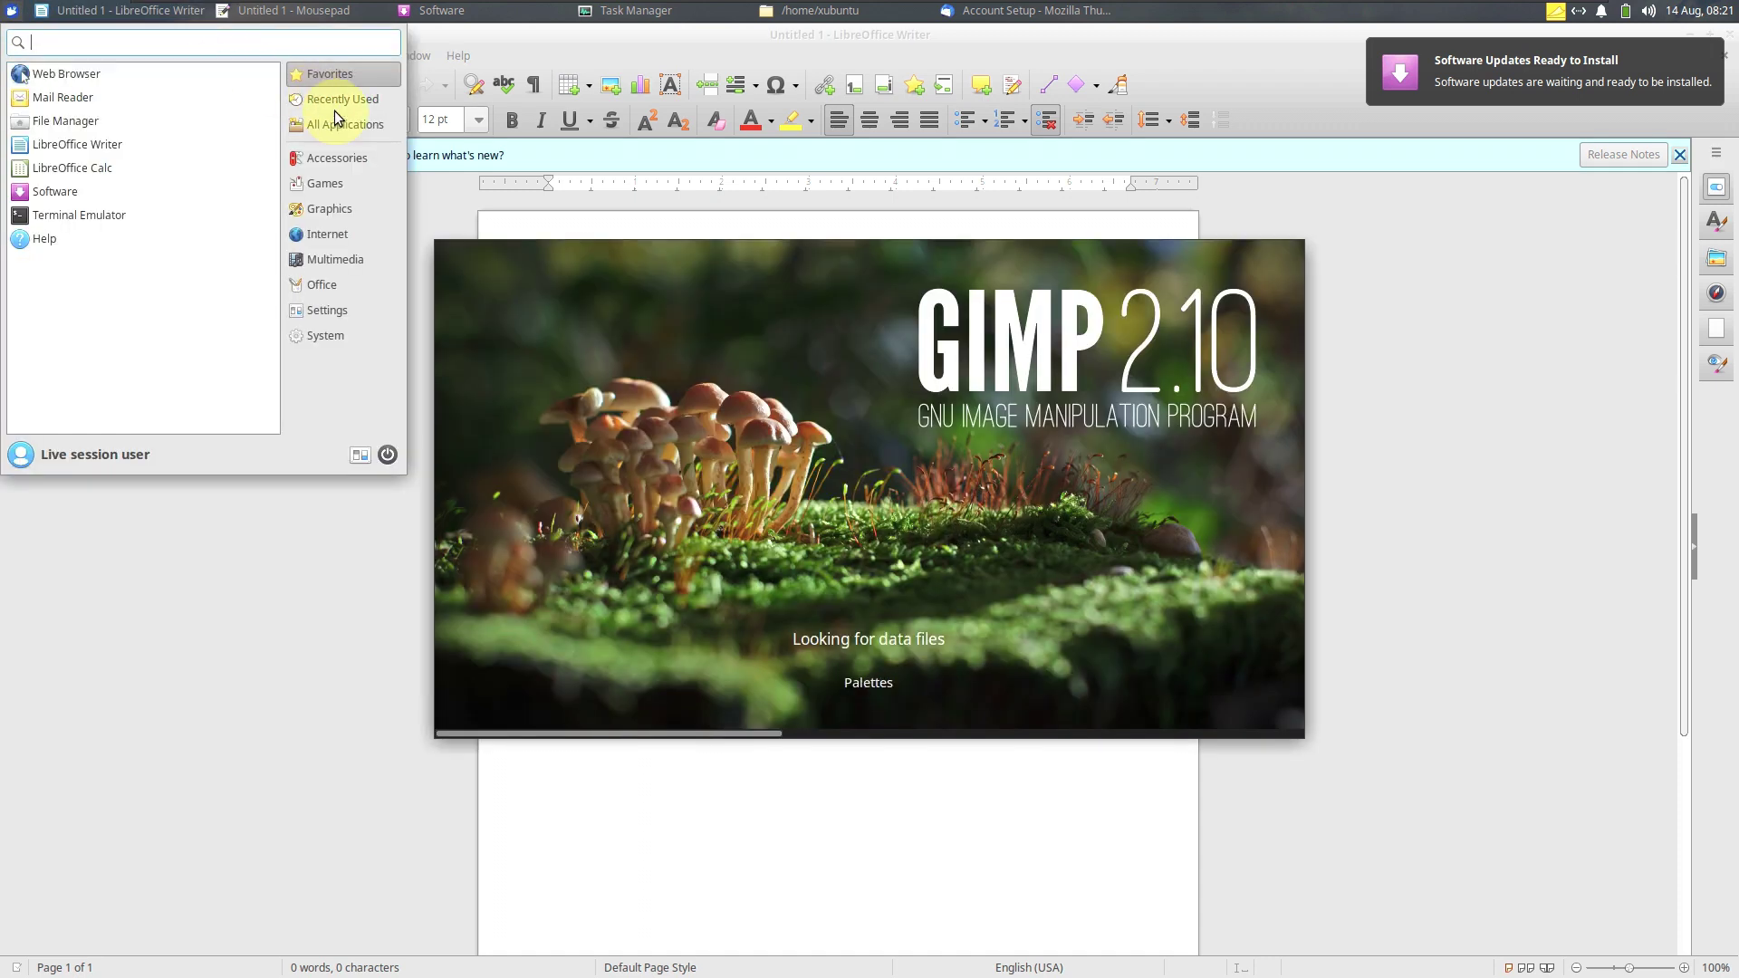
left_click(340, 212)
left_click(155, 143)
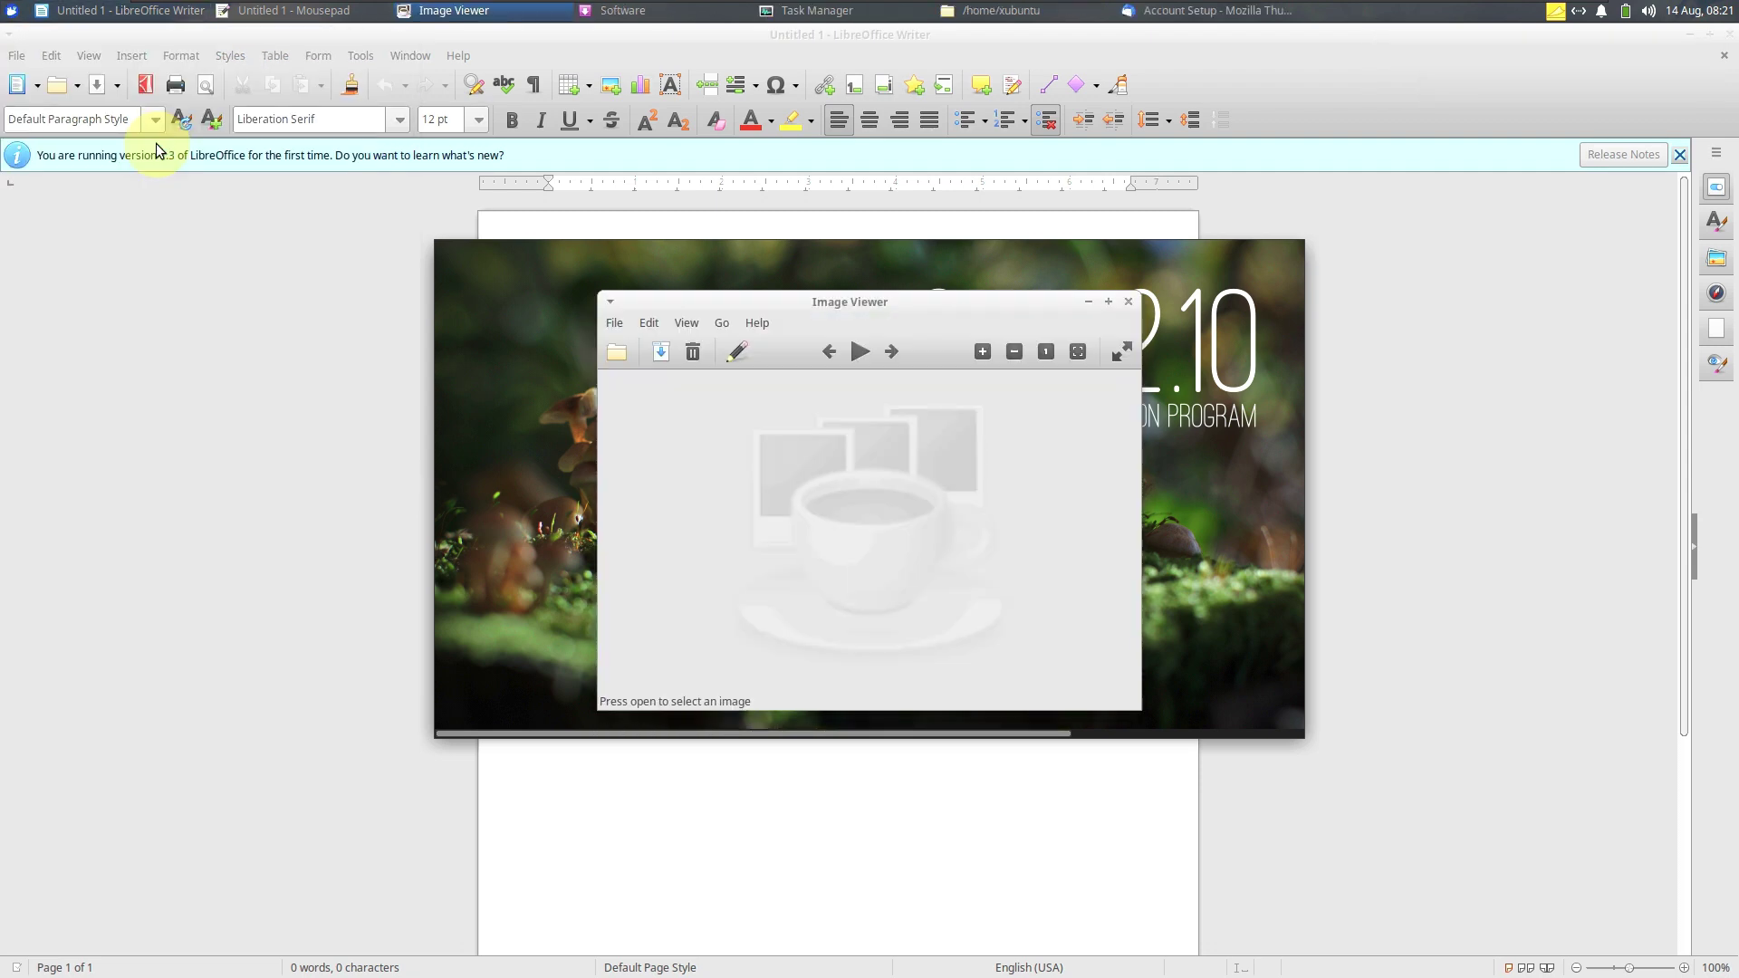
List the Internet applications, launch Thunderbird Mail, and minimize the GIMP window.
left_click(20, 21)
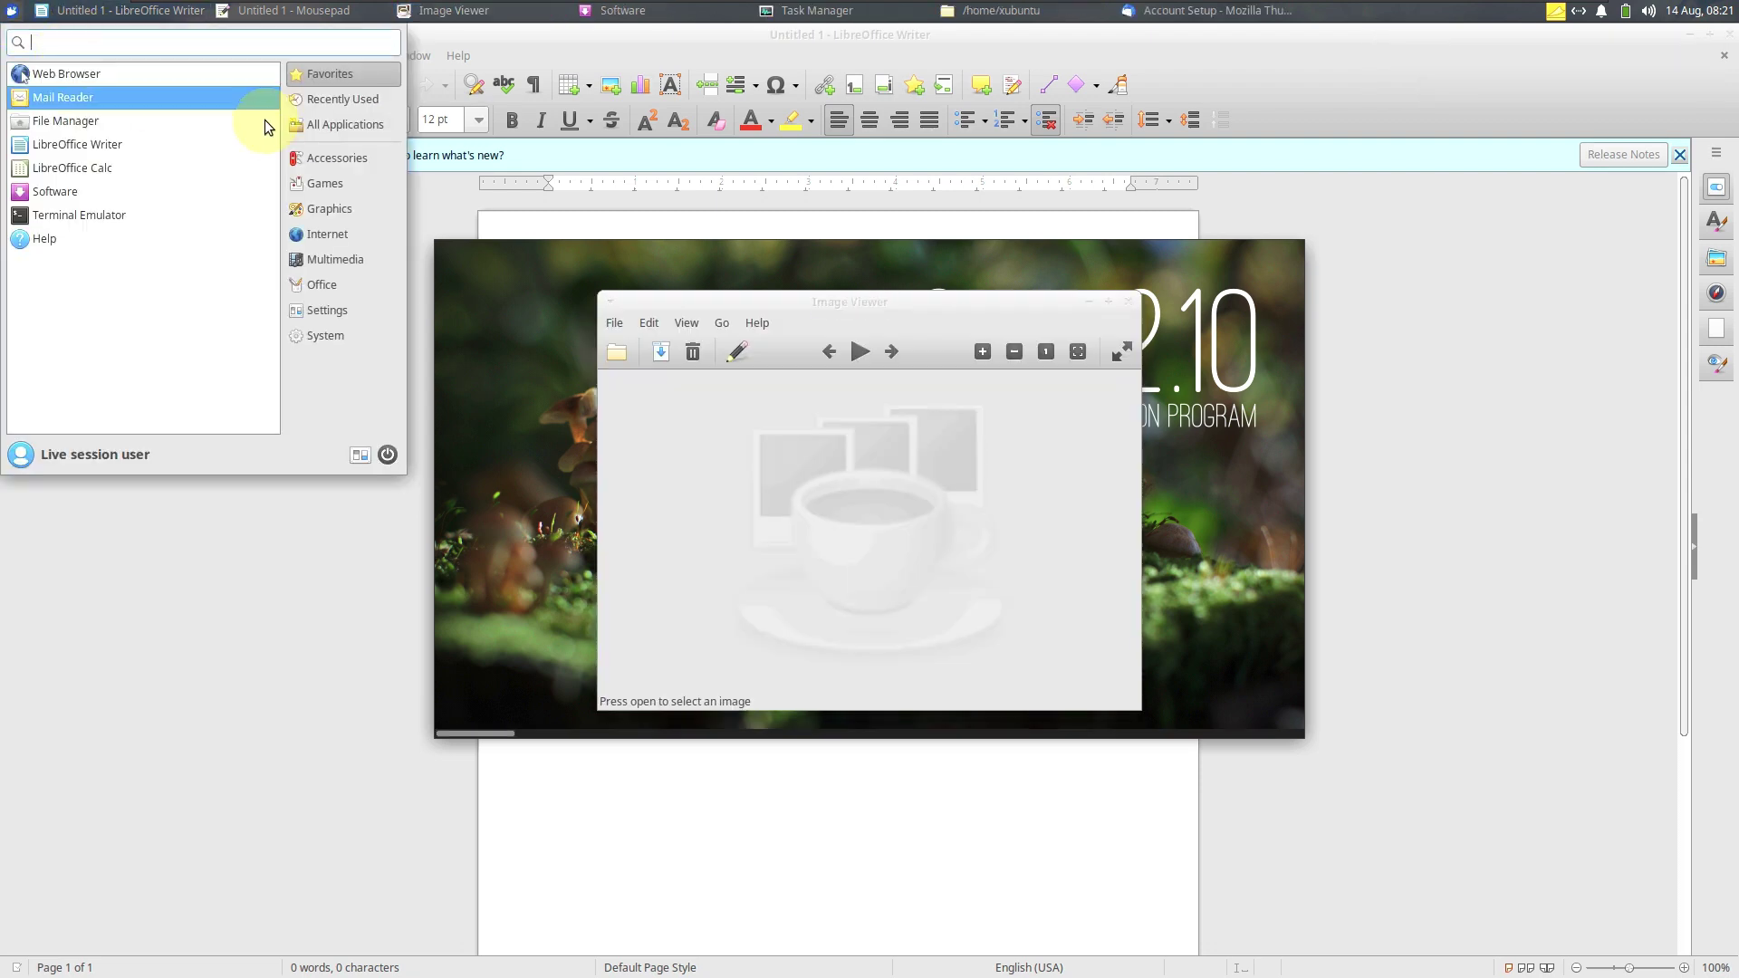
left_click(343, 215)
left_click(344, 233)
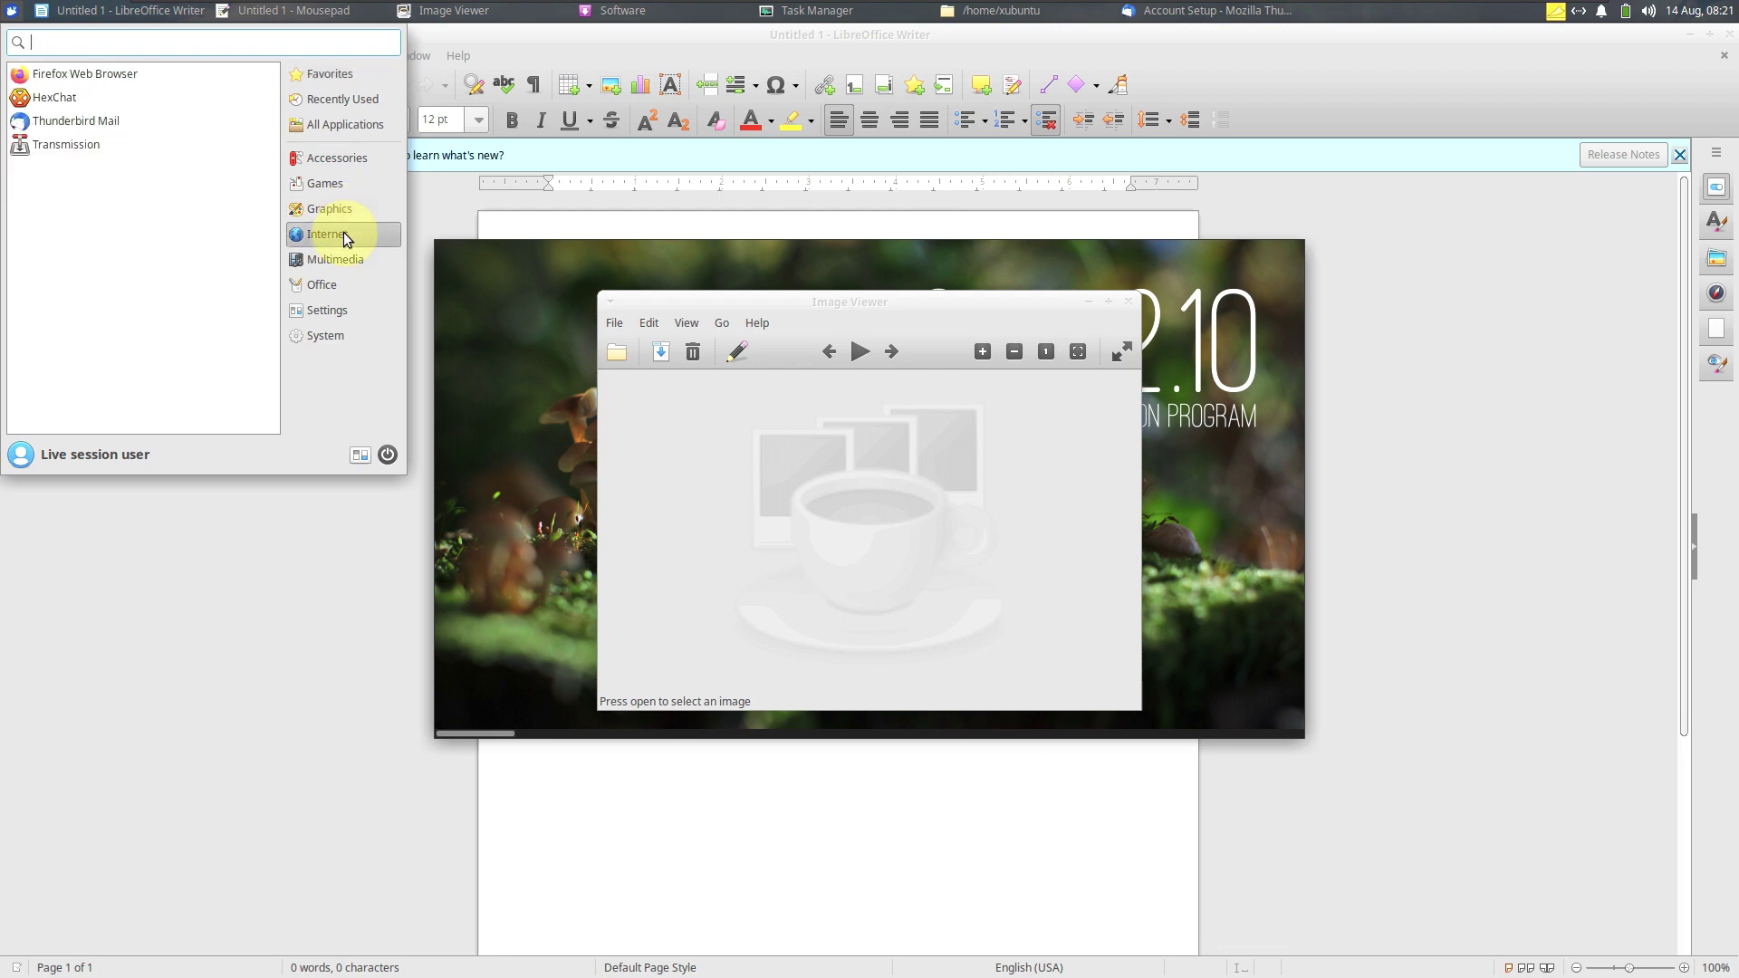
left_click(148, 131)
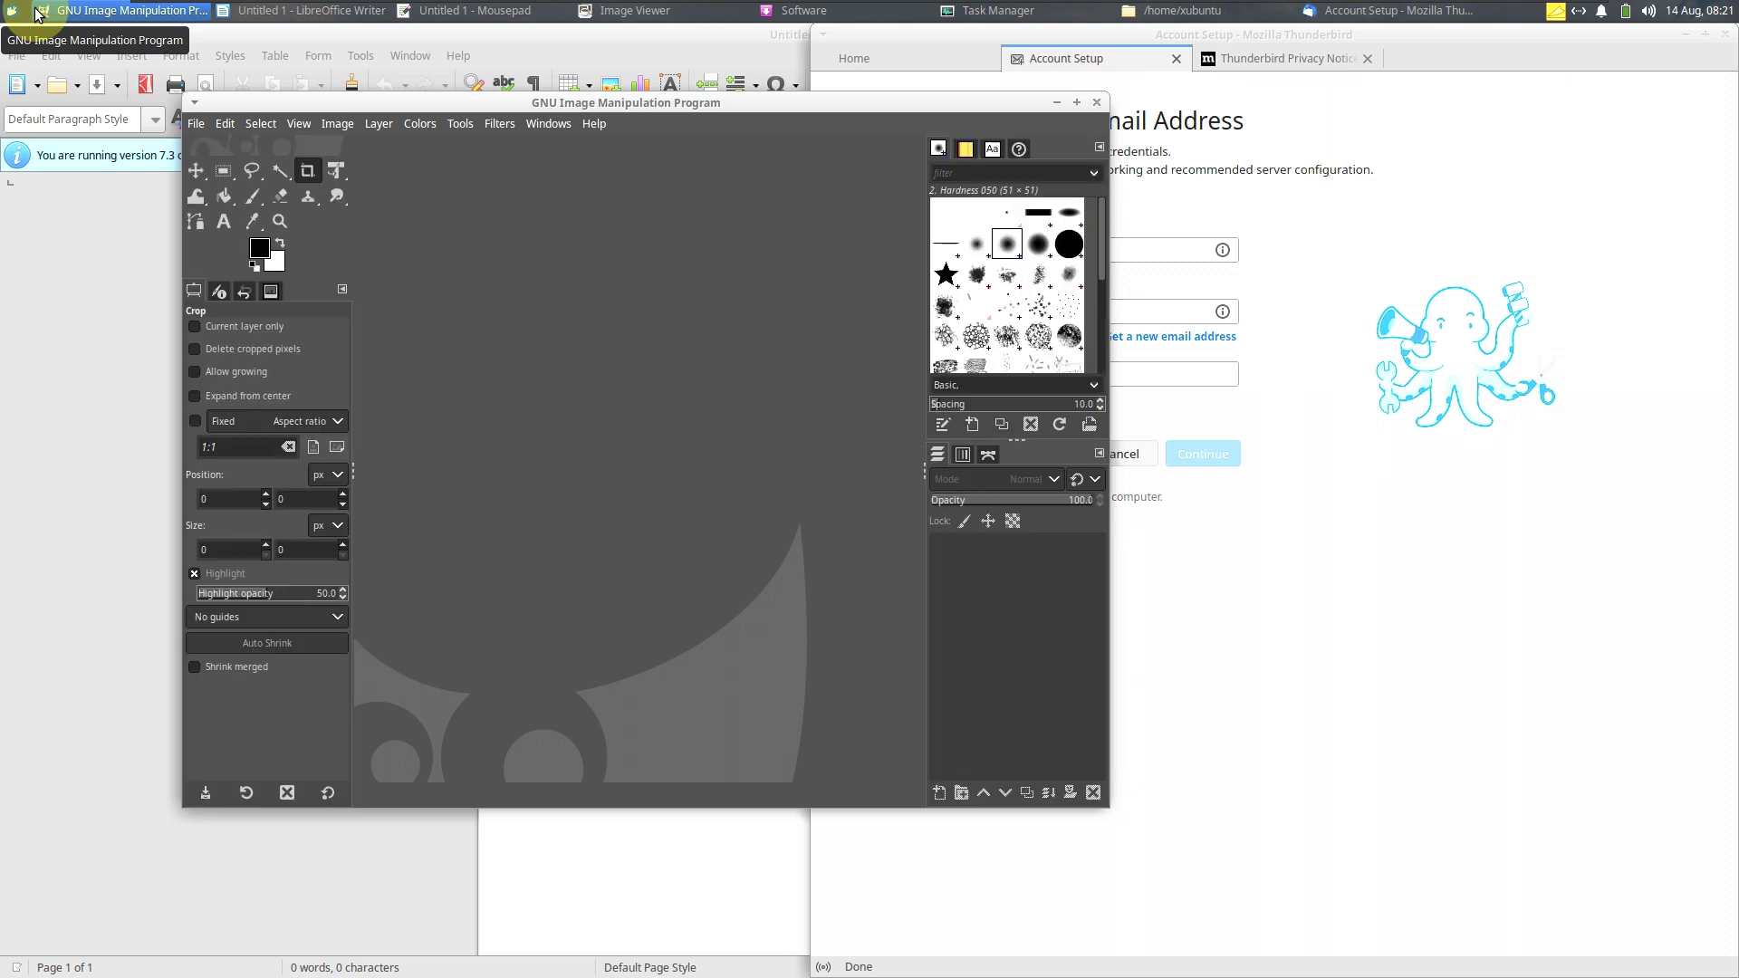
left_click(36, 13)
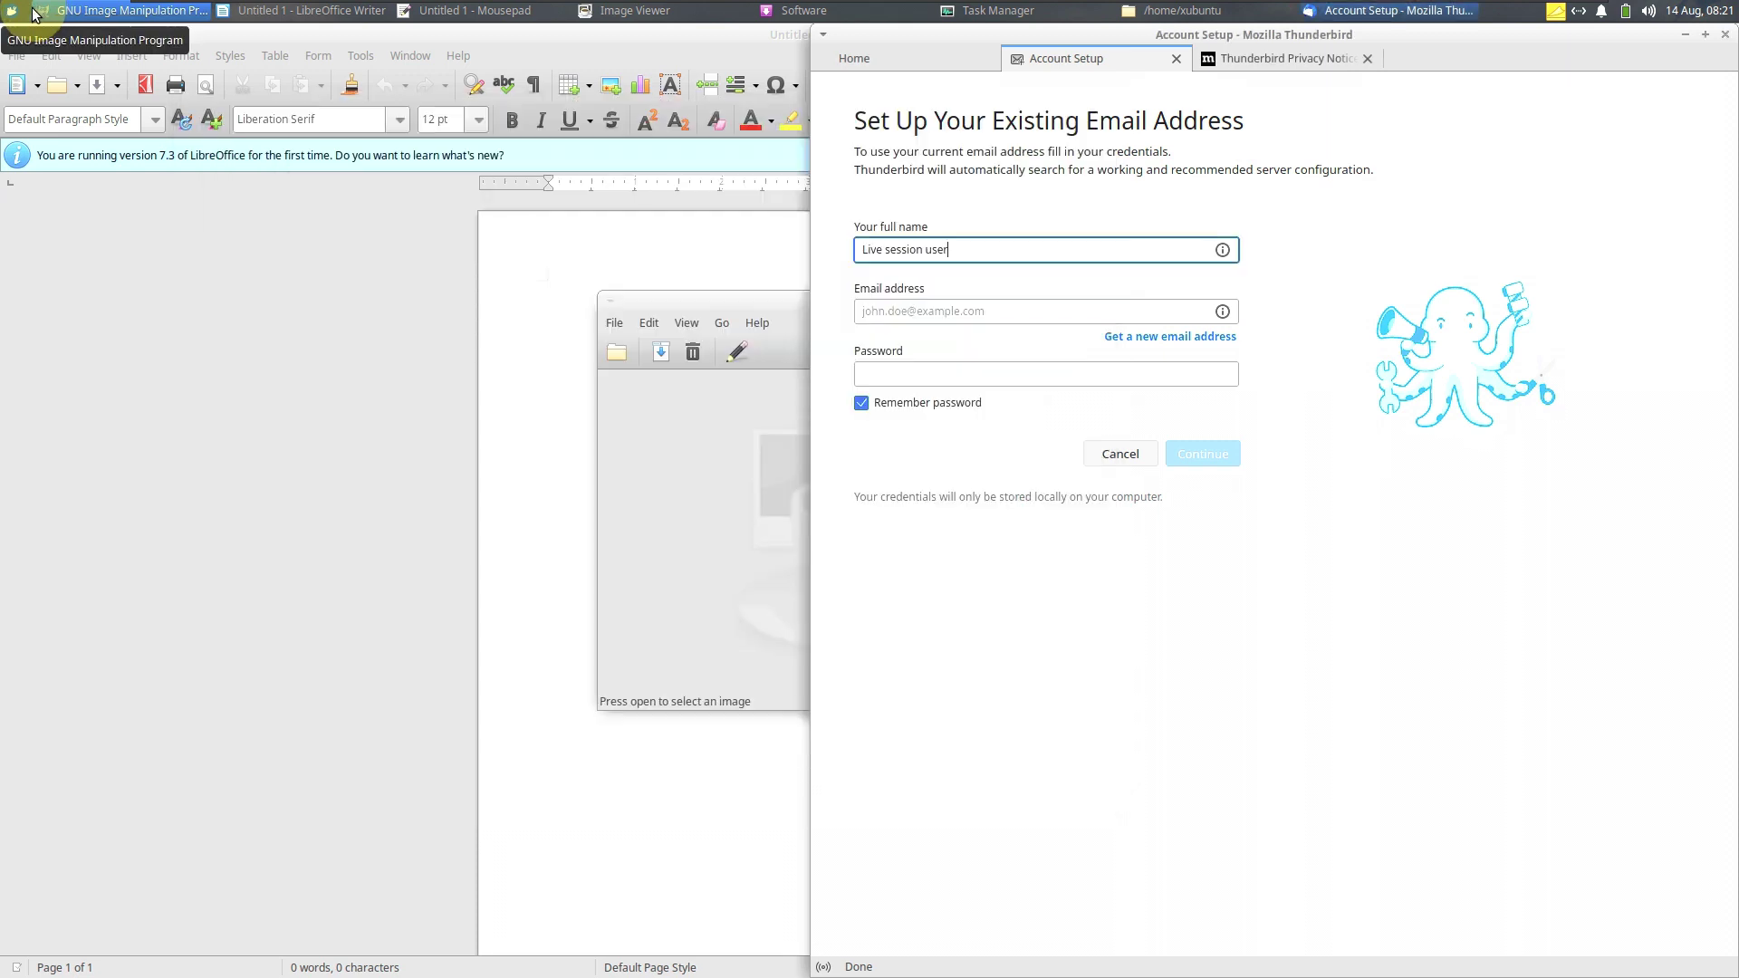
List the Multimedia applications and launch the Rhythmbox music player.
left_click(11, 11)
left_click(335, 259)
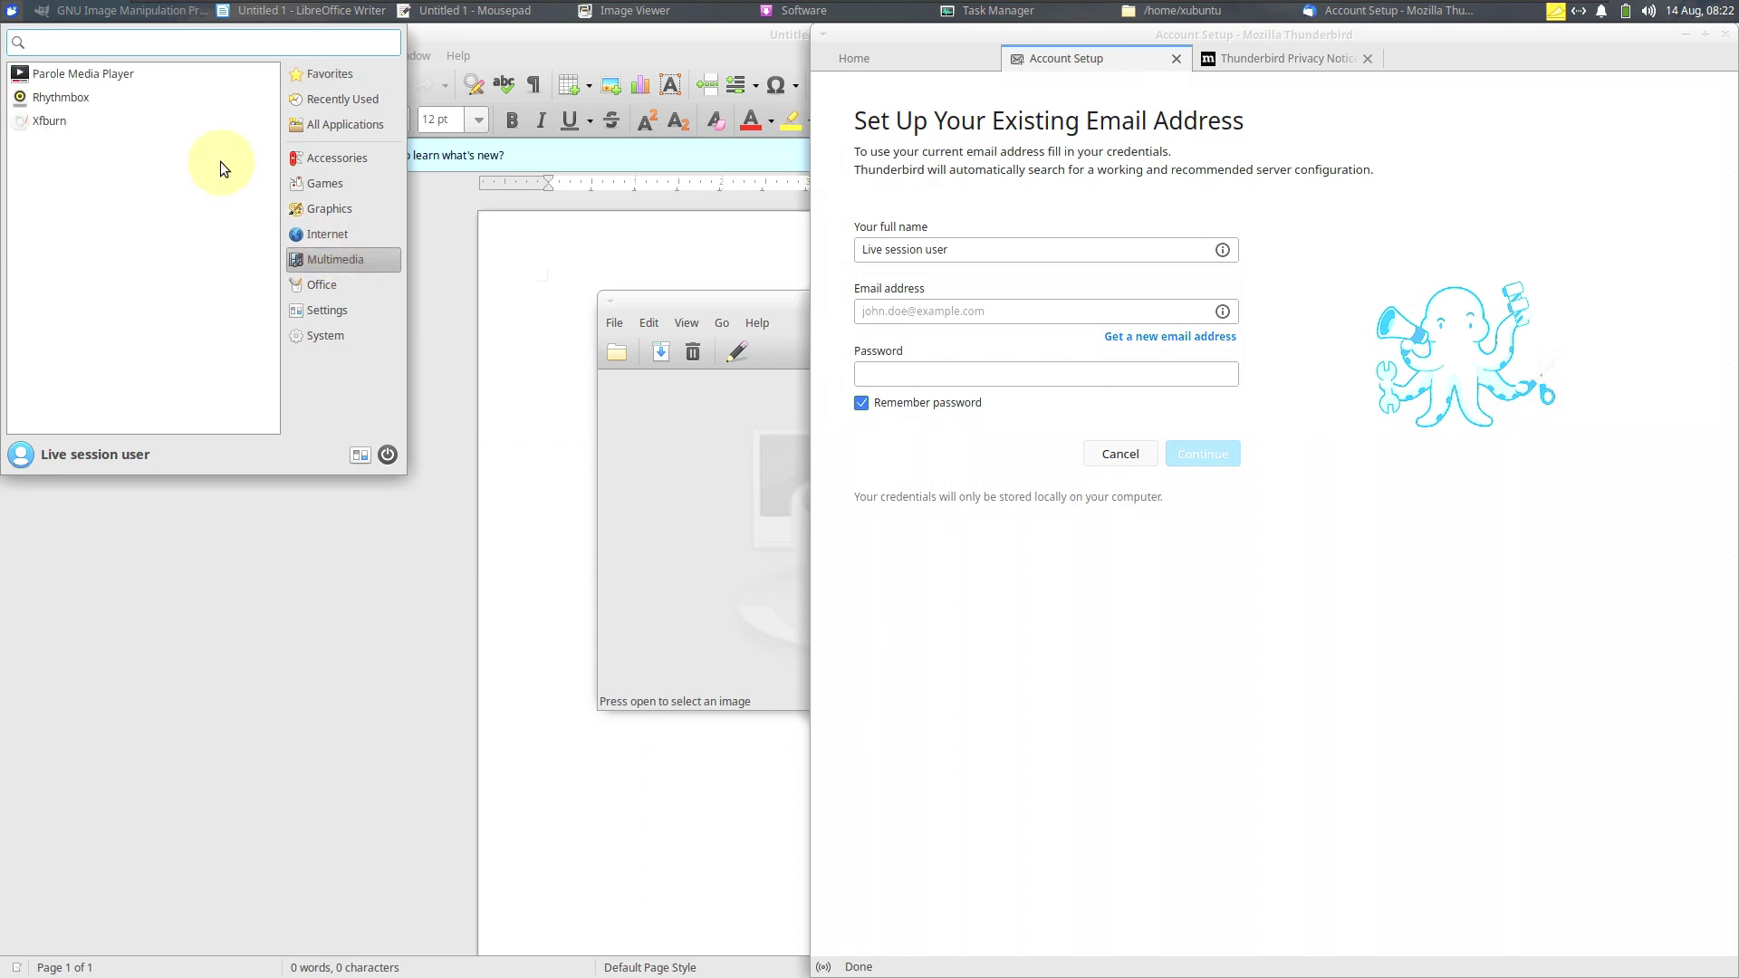
left_click(13, 12)
left_click(14, 14)
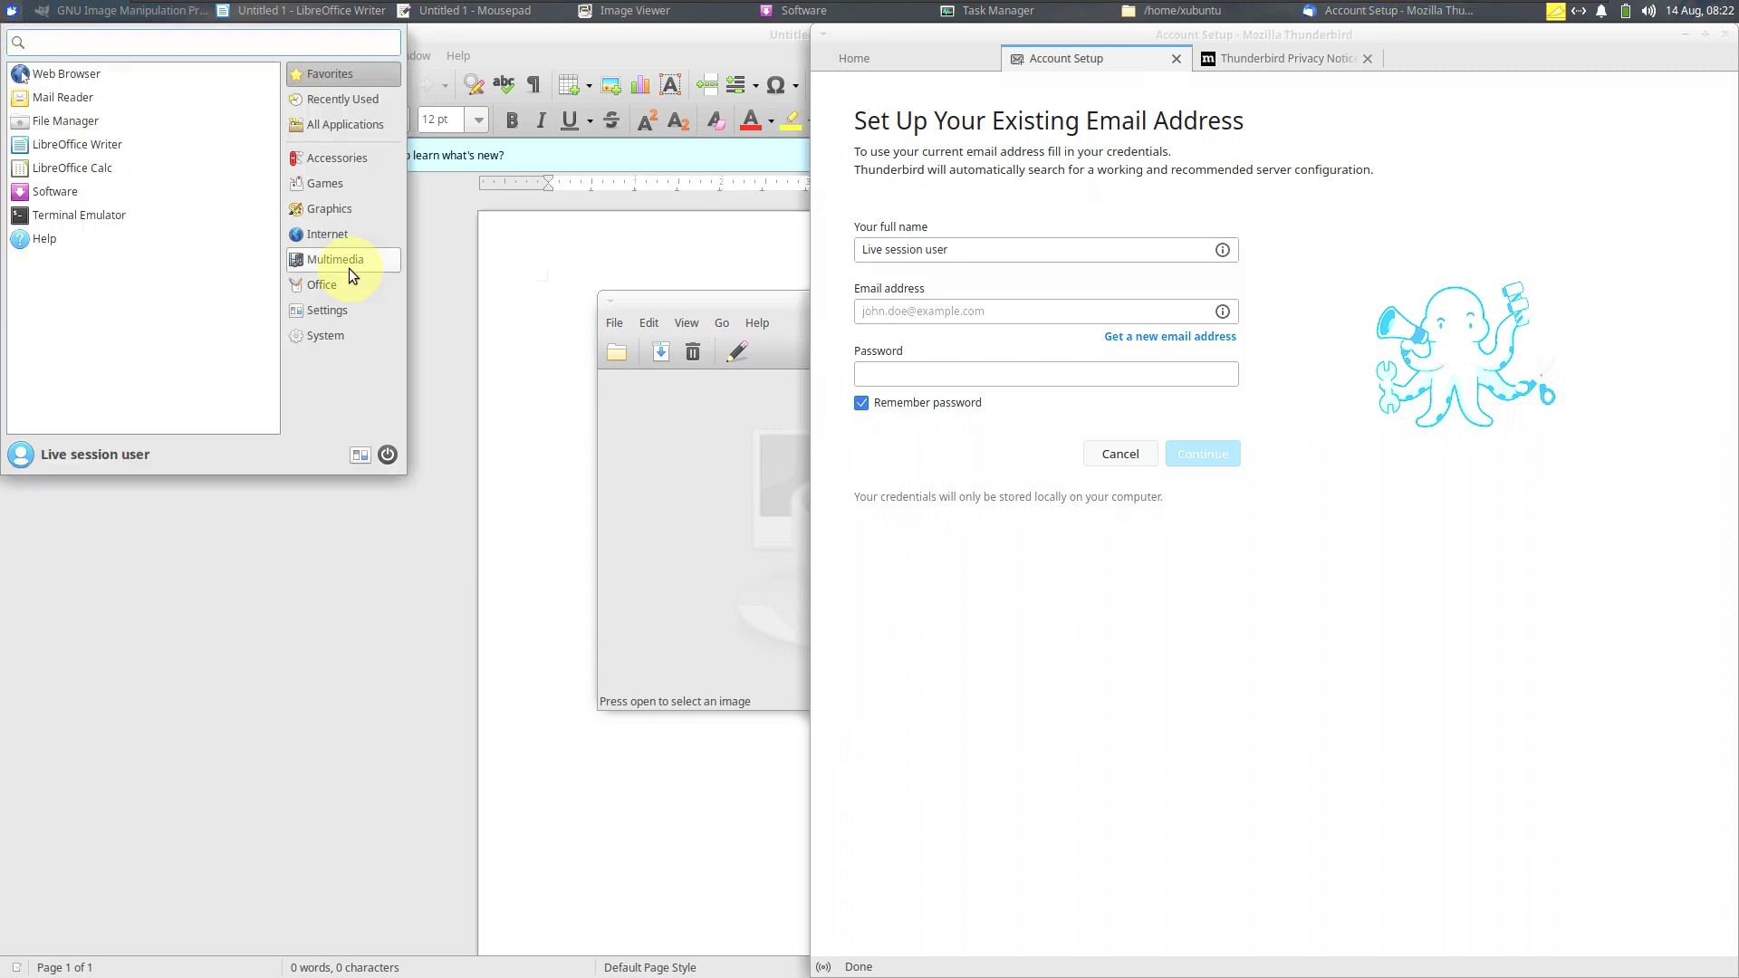
left_click(335, 259)
left_click(163, 99)
Launch Parole Media Player from the Multimedia category.
left_click(14, 17)
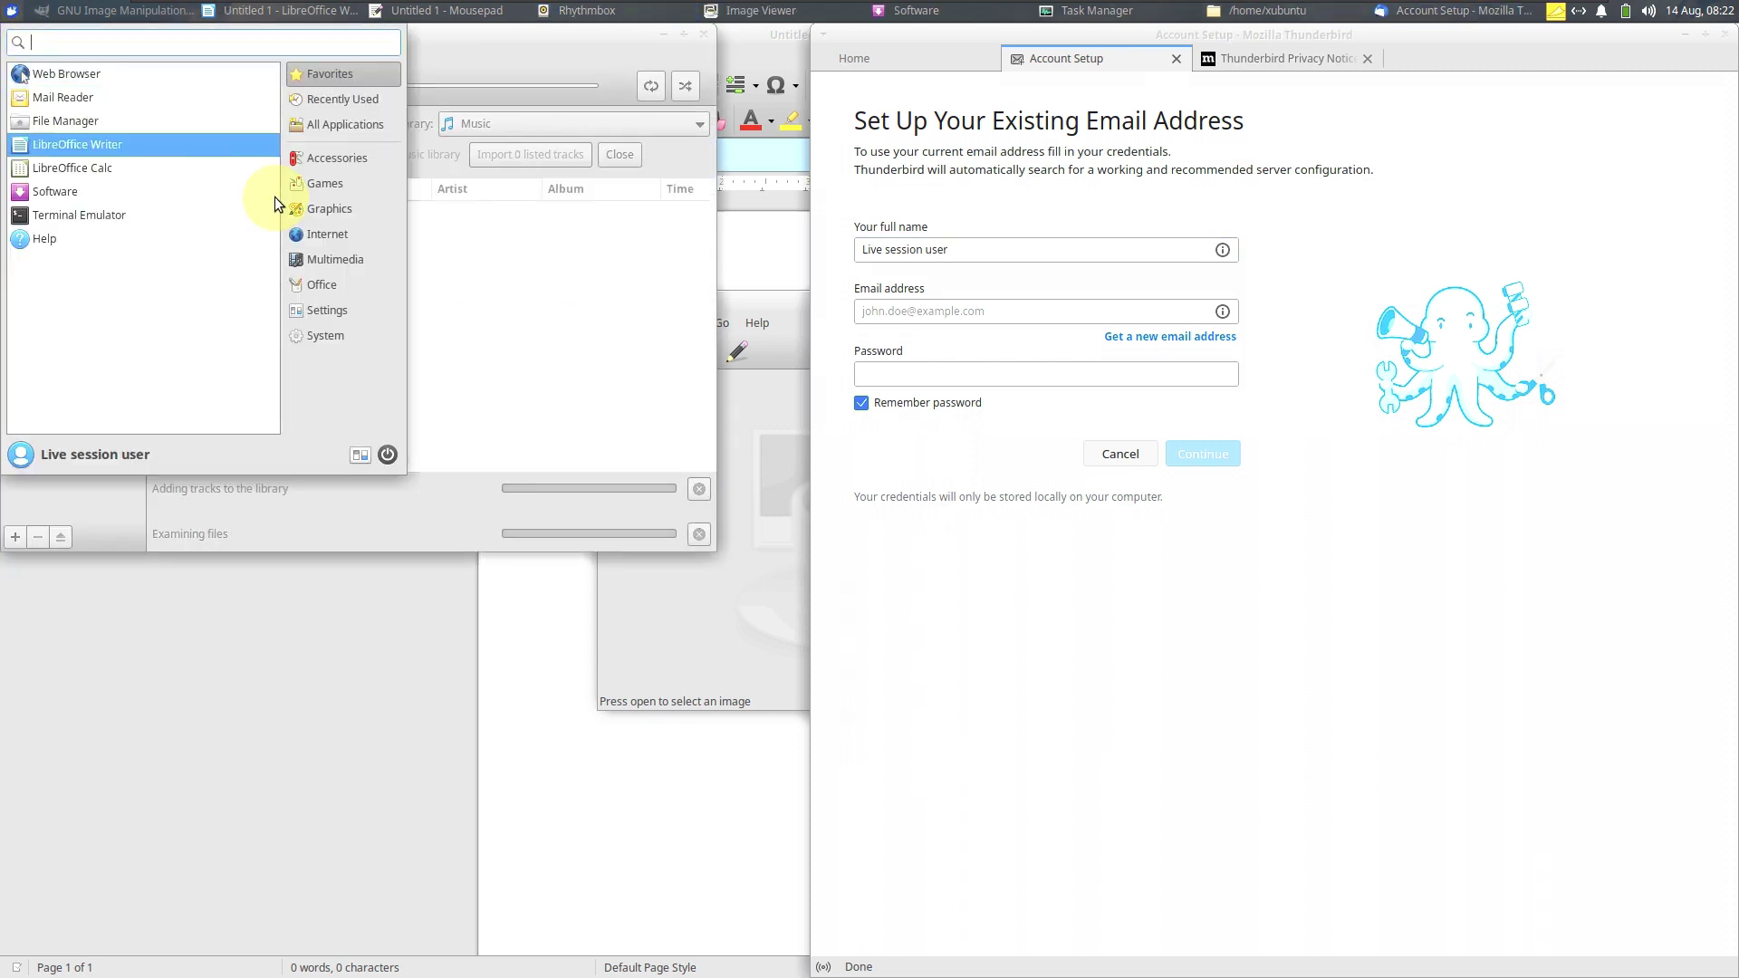
left_click(317, 257)
left_click(106, 83)
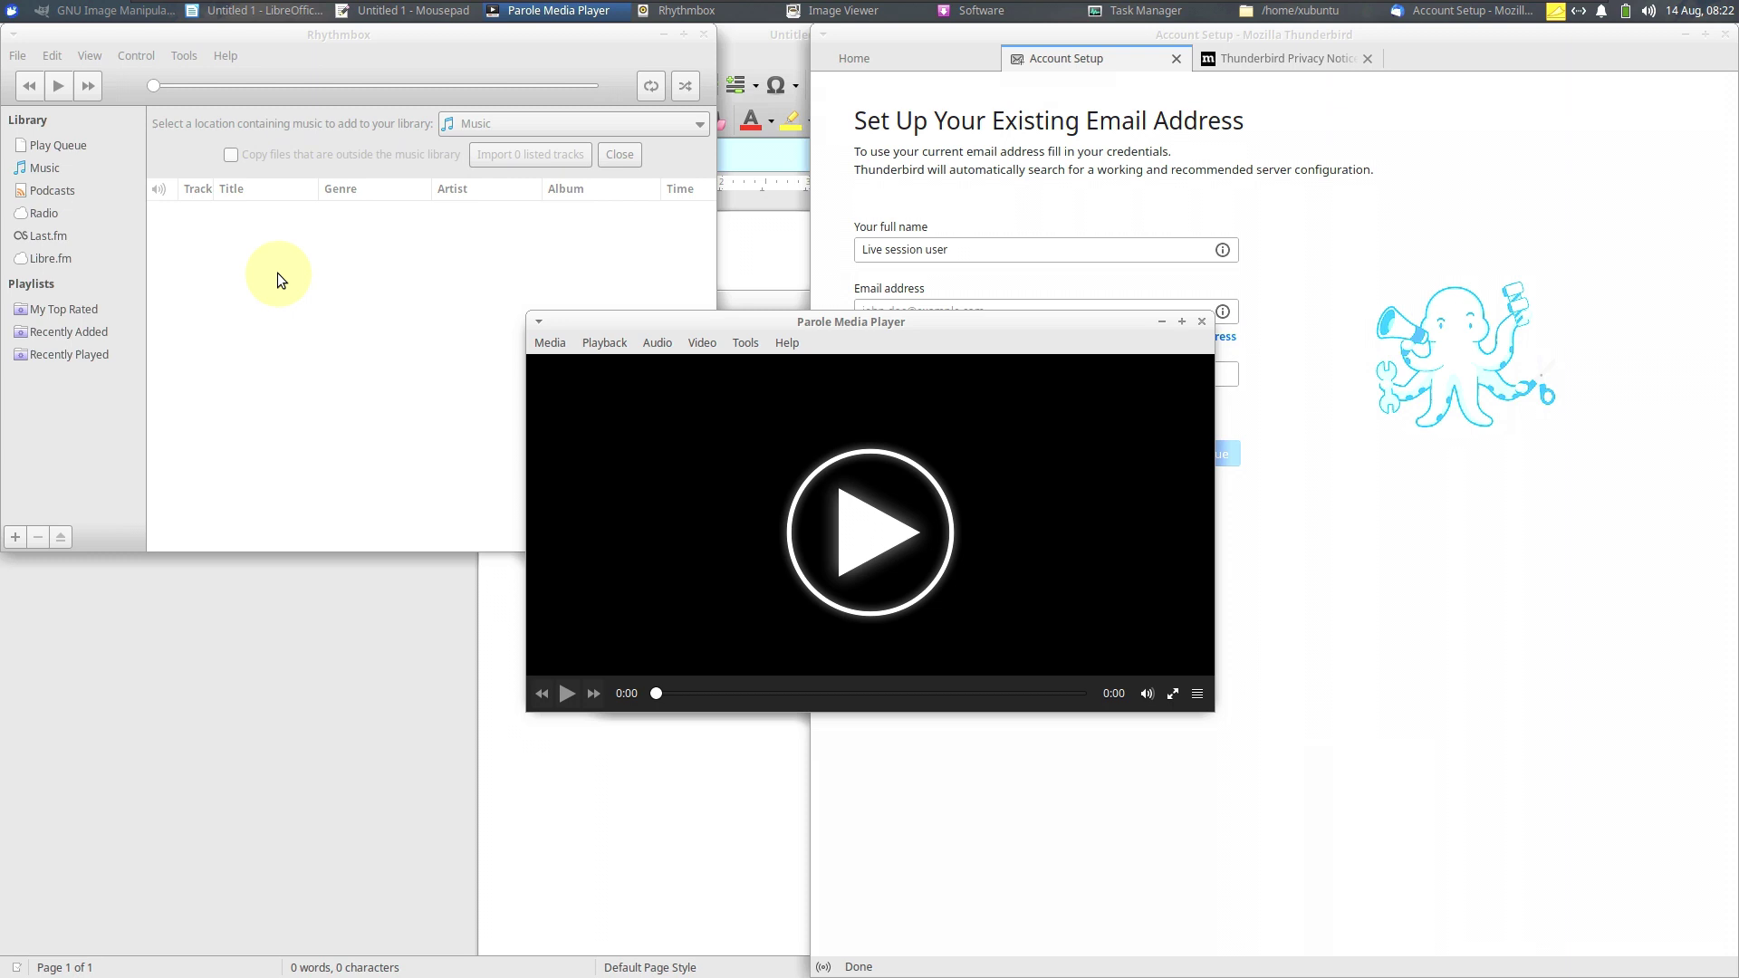
List the Office applications and launch the Atril Document Viewer.
left_click(13, 11)
mouse_move(337, 296)
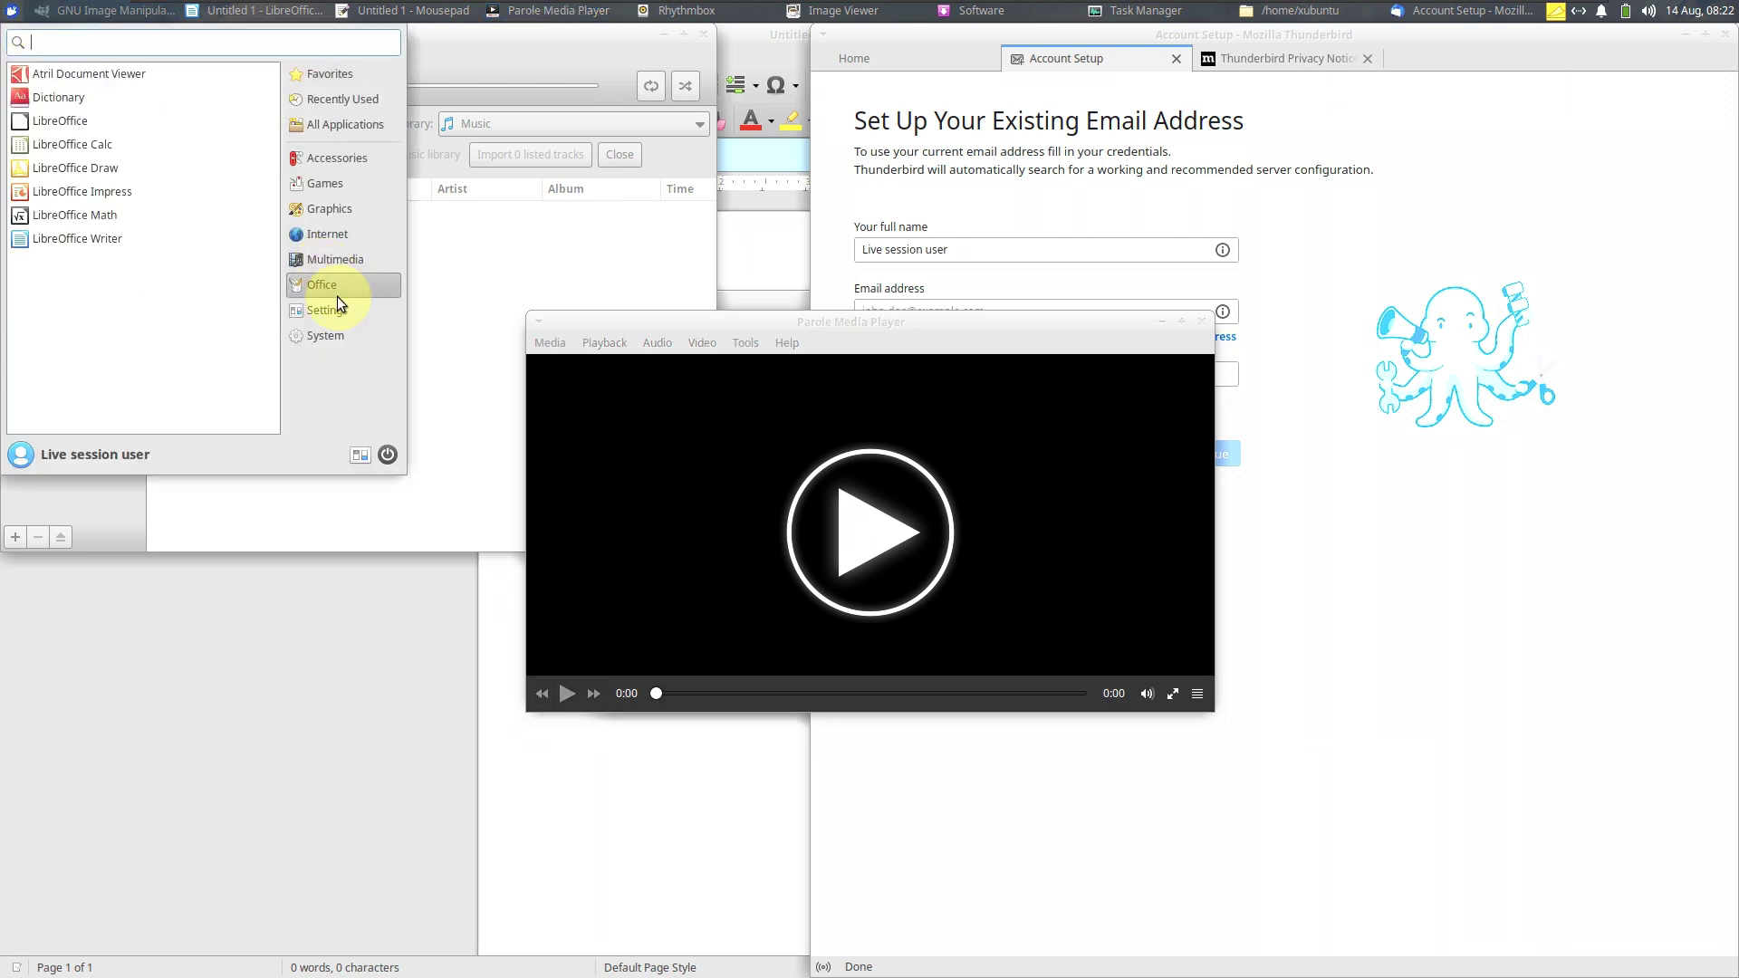
left_click(105, 73)
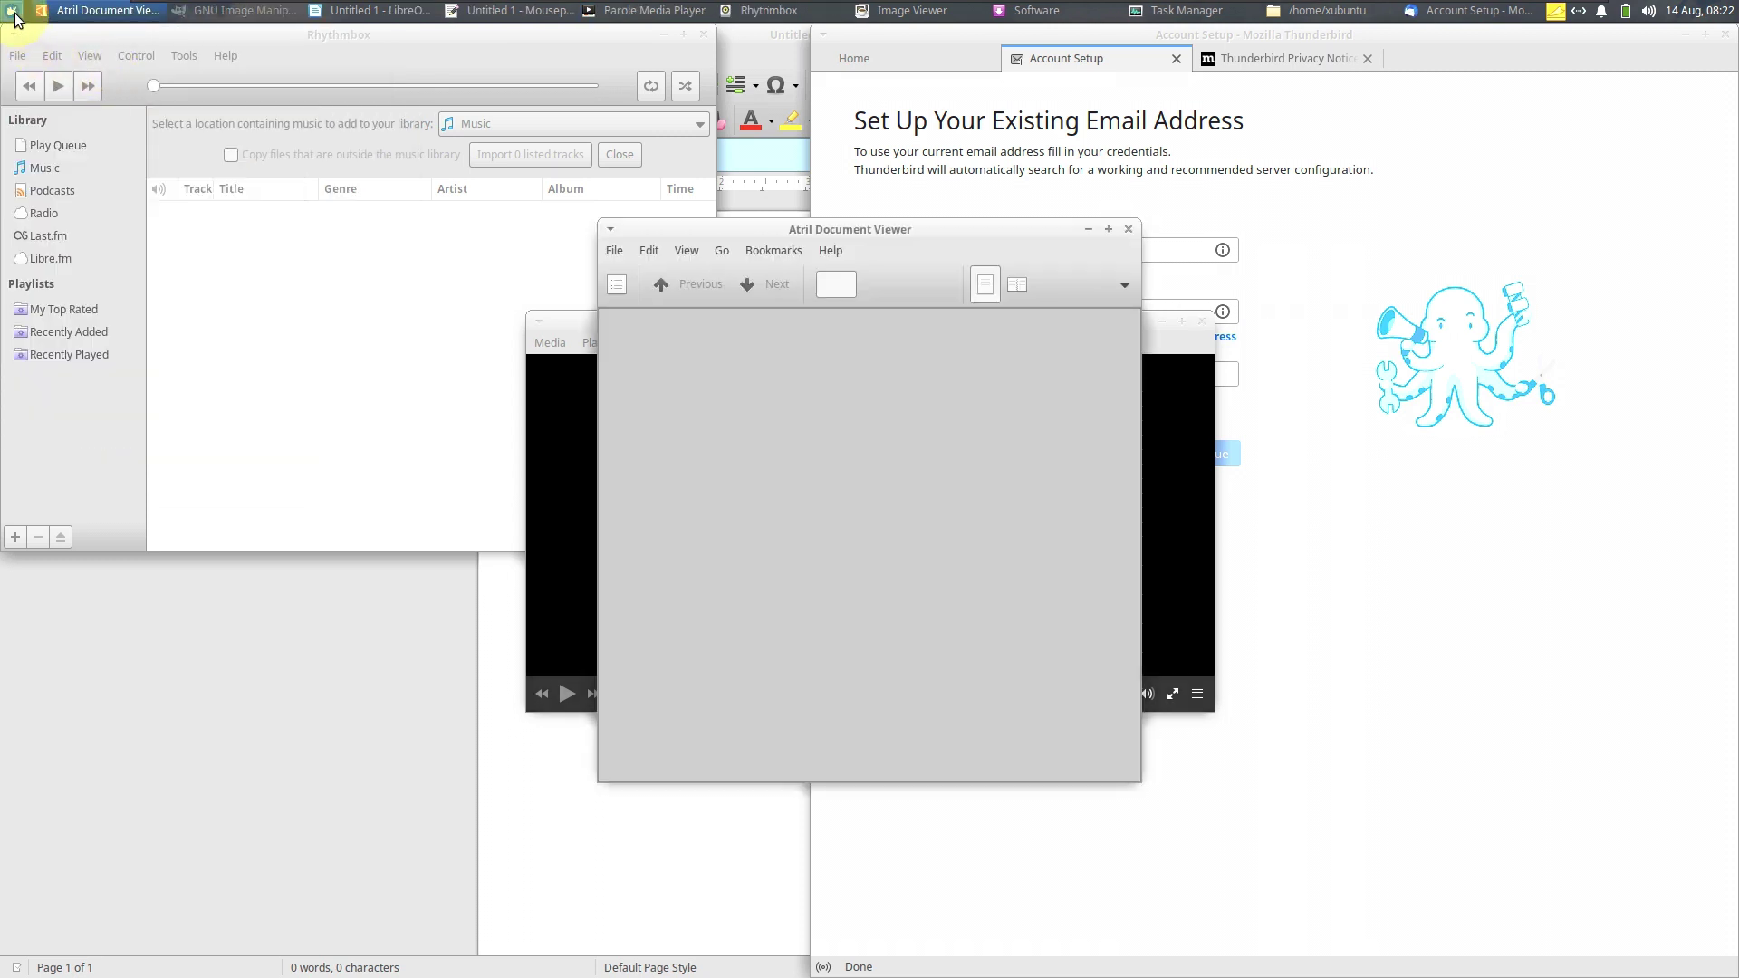
Open the Appearance settings, and examine the rest of the Settings category down to Workspaces.
left_click(14, 16)
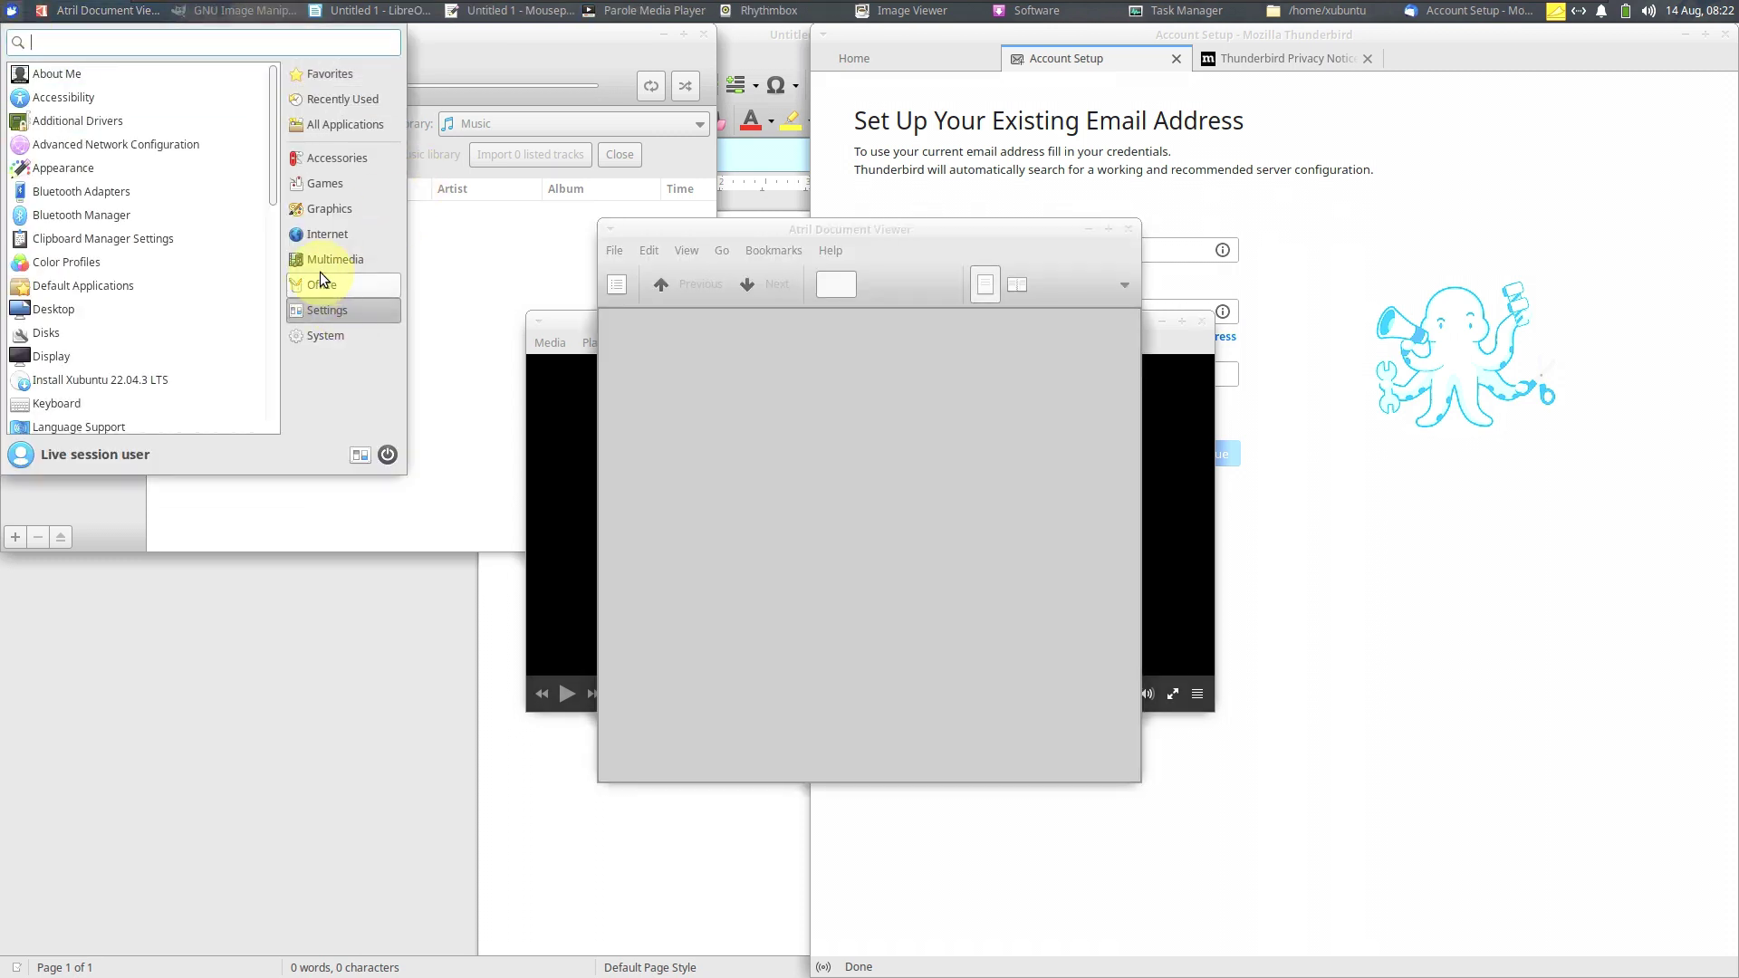
left_click(113, 170)
left_click(12, 16)
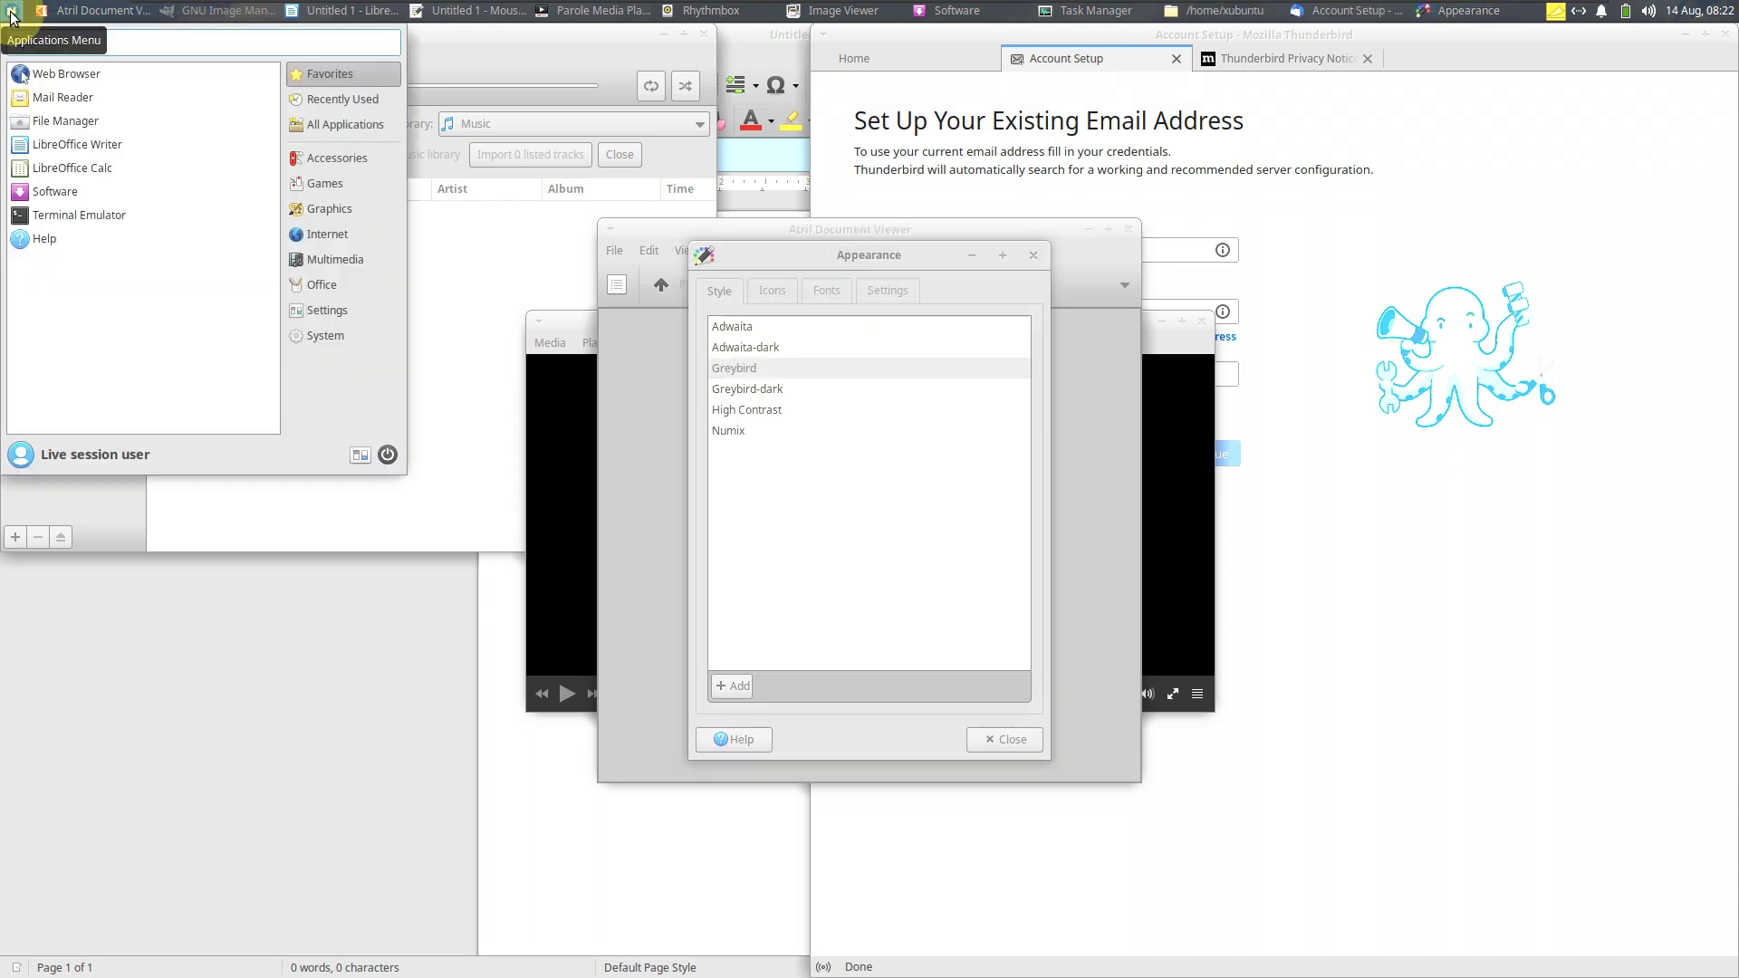
left_click(359, 301)
scroll(122, 214, "down", 1)
scroll(122, 214, "down", 9)
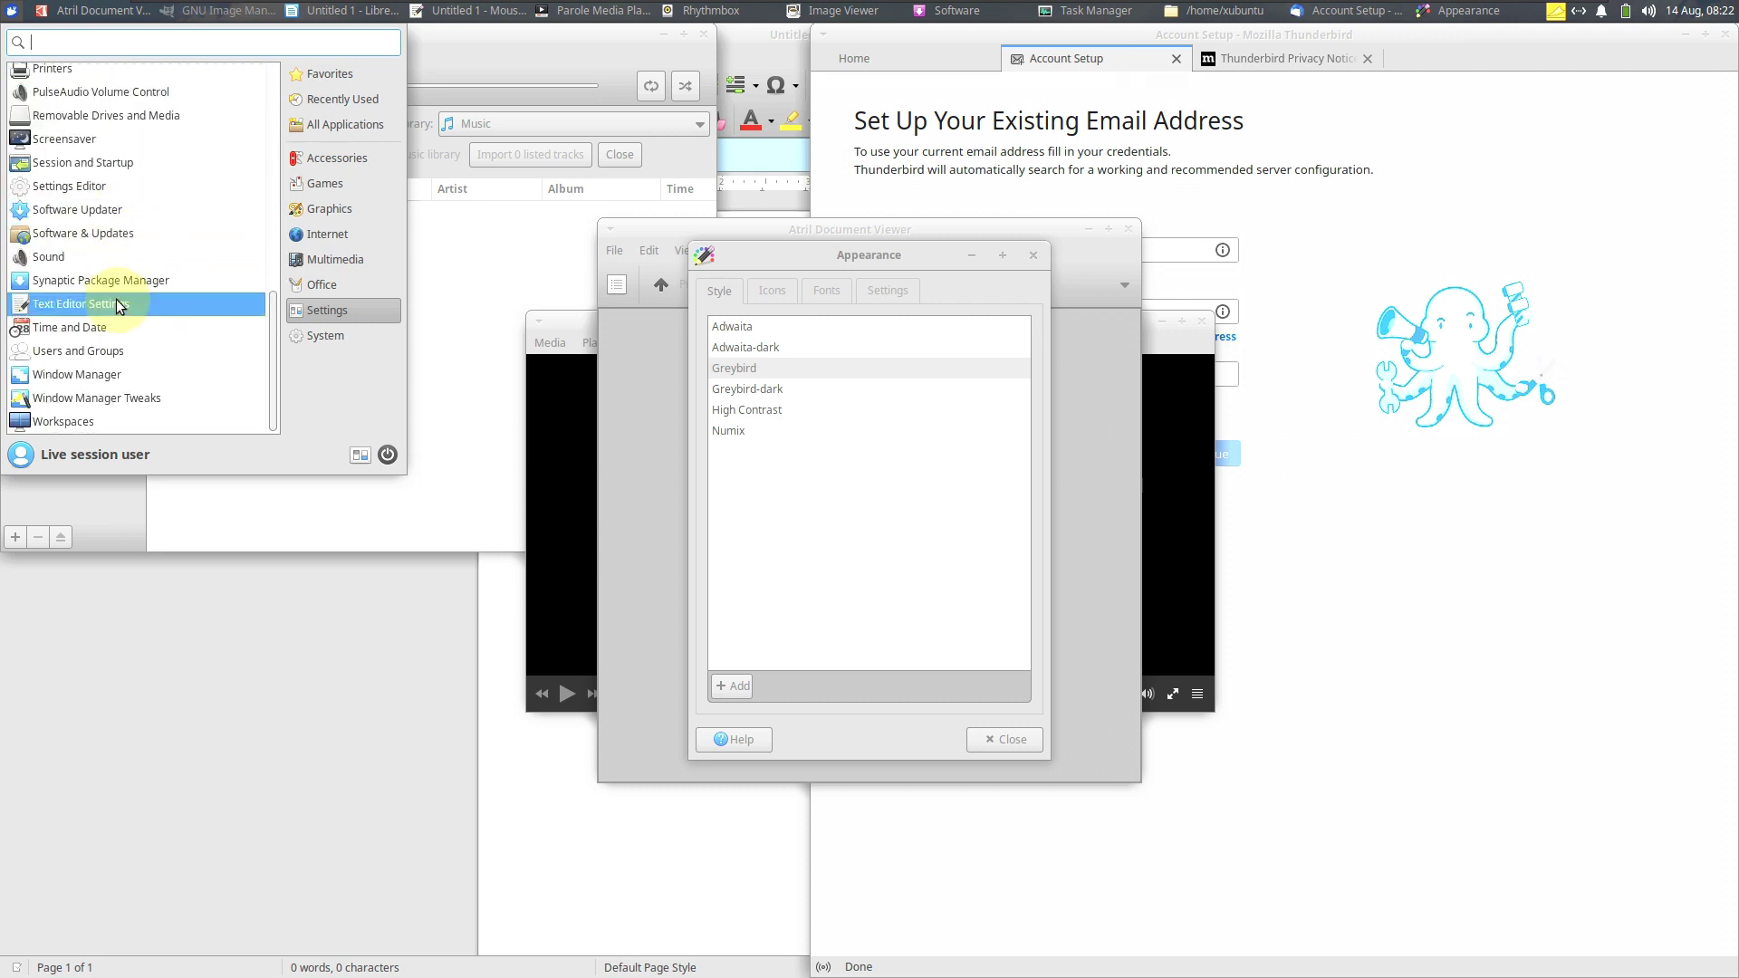